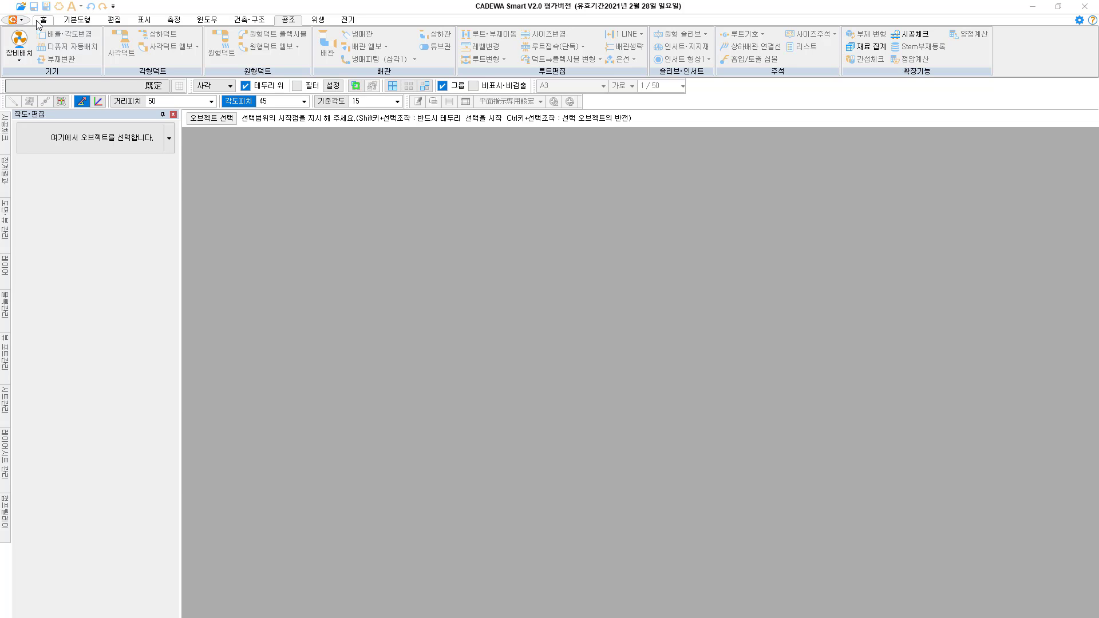
Open the drawing file Smart_20_M02_공조시작.ZDW from the 도면 folder.
left_click(21, 6)
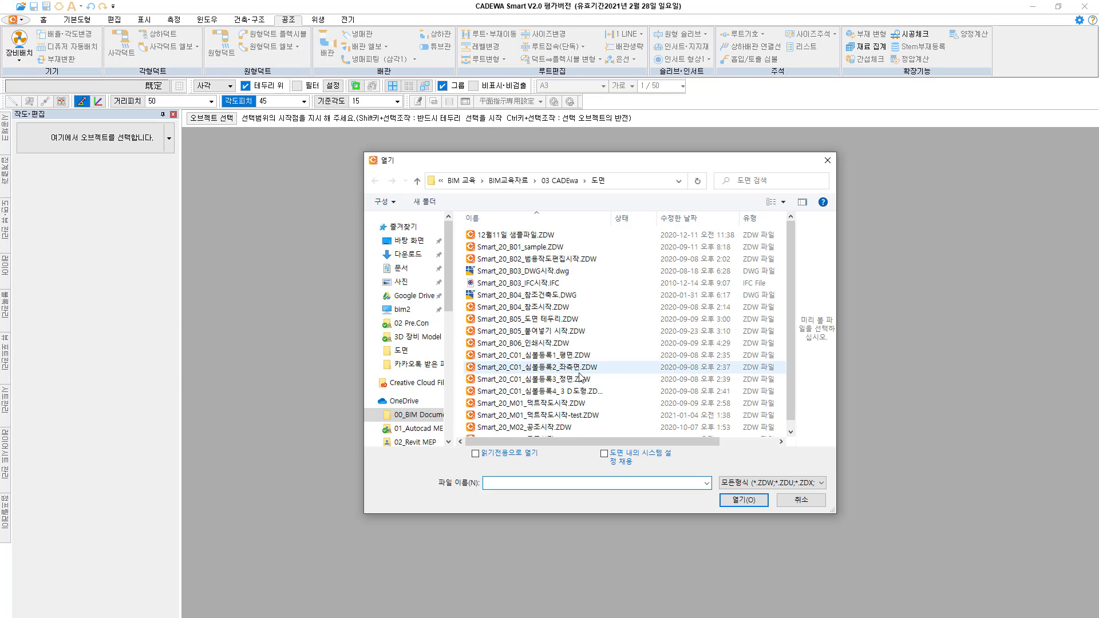
scroll(575, 415, "down", 1)
left_click(543, 420)
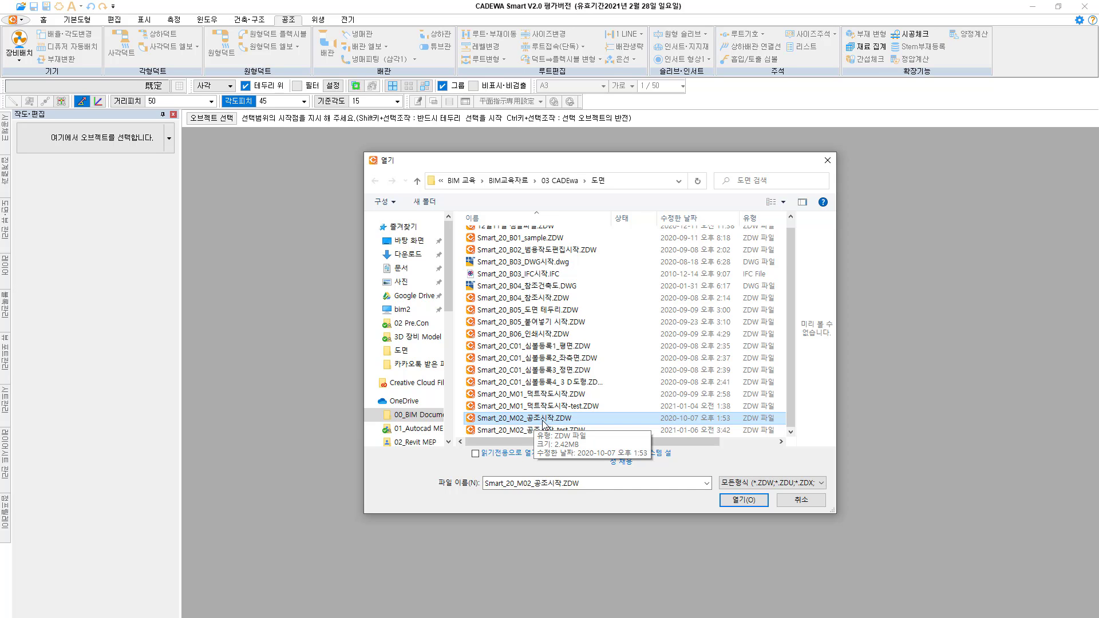
left_click(744, 500)
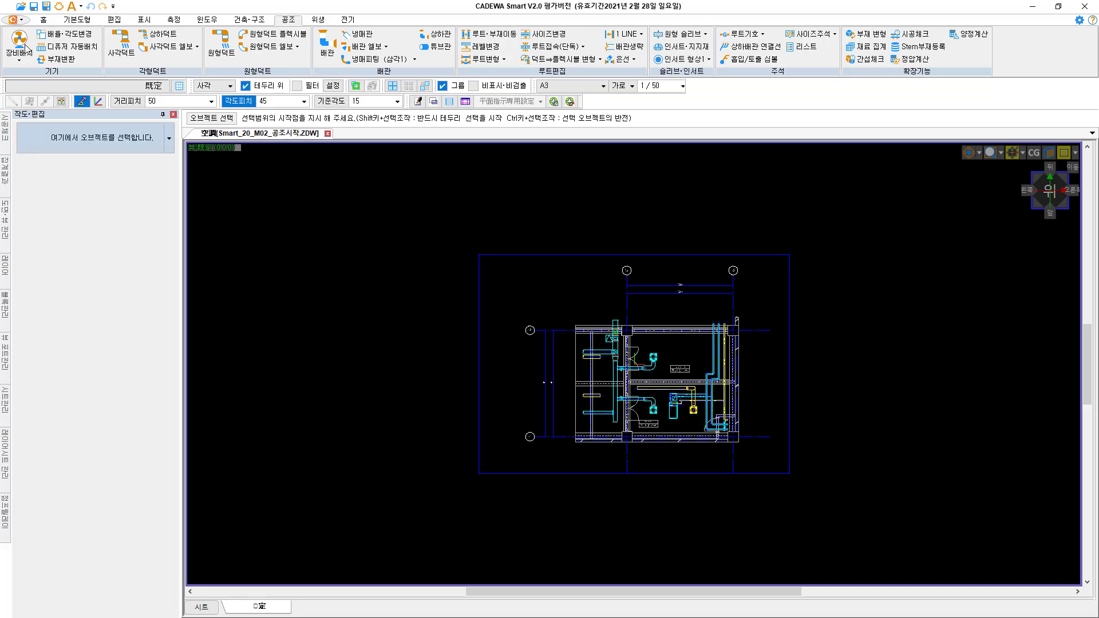
Save the drawing under the name Smart_20_M02_공조시작_test.ZDW, overwriting the existing test file.
left_click(46, 8)
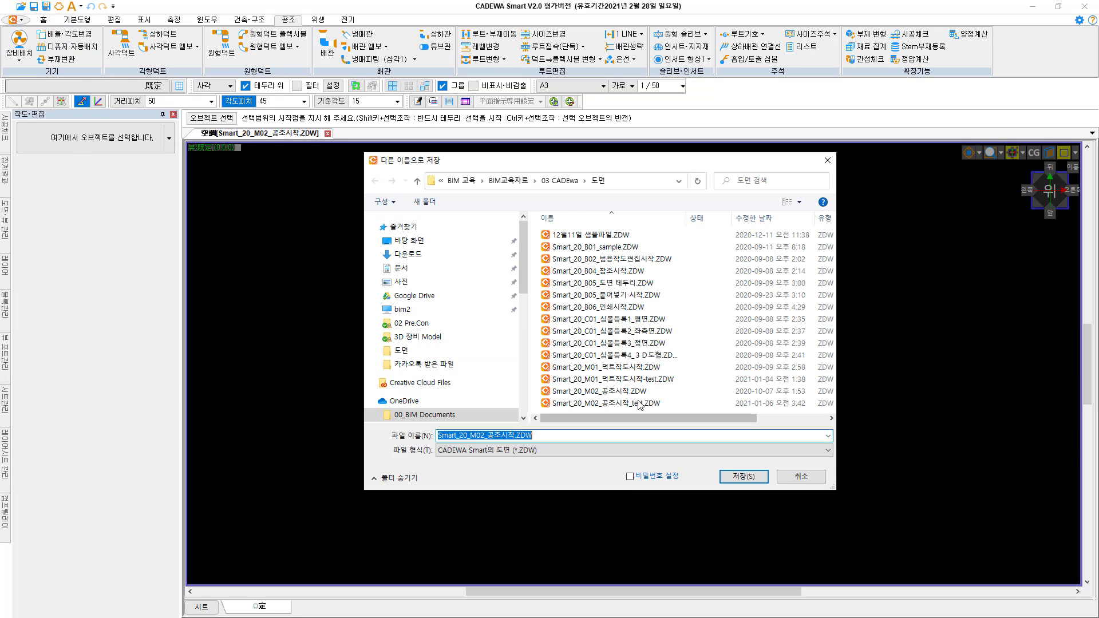
left_click(620, 404)
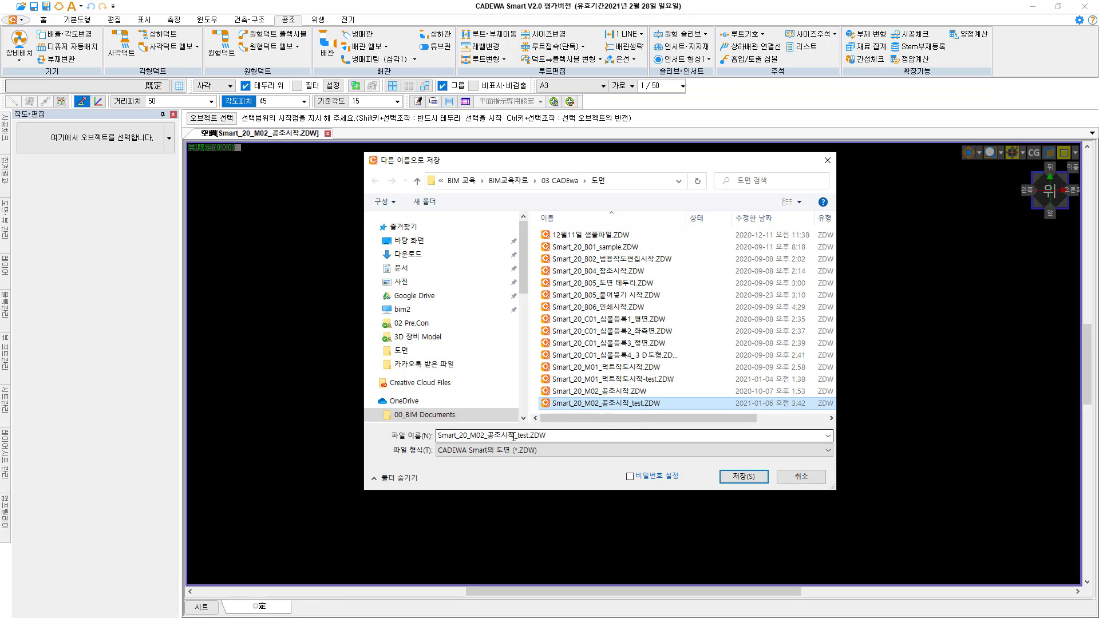
left_click(744, 476)
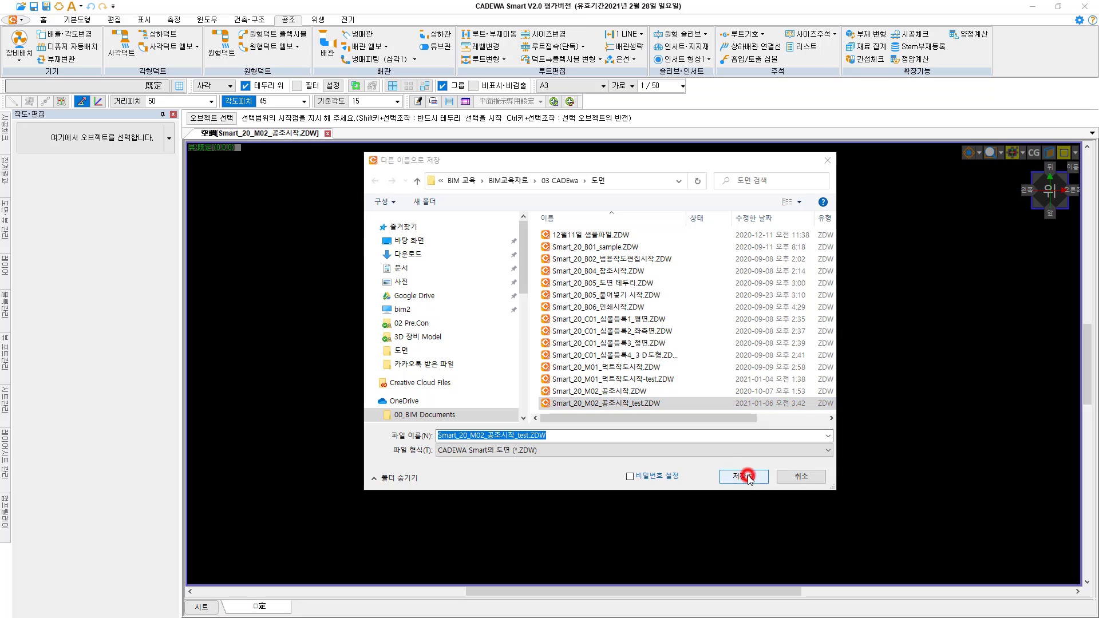
left_click(571, 316)
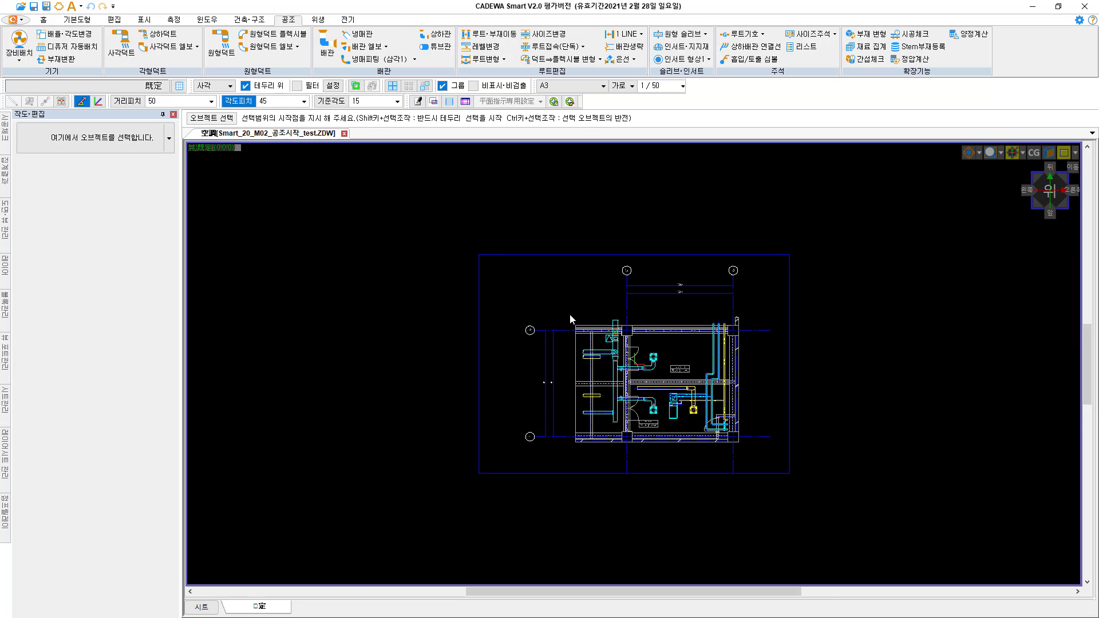
Open the object catalogue for equipment placement and expand the 시공도 folder under 공조·위생기기·기구.
scroll(569, 314, "up", 5)
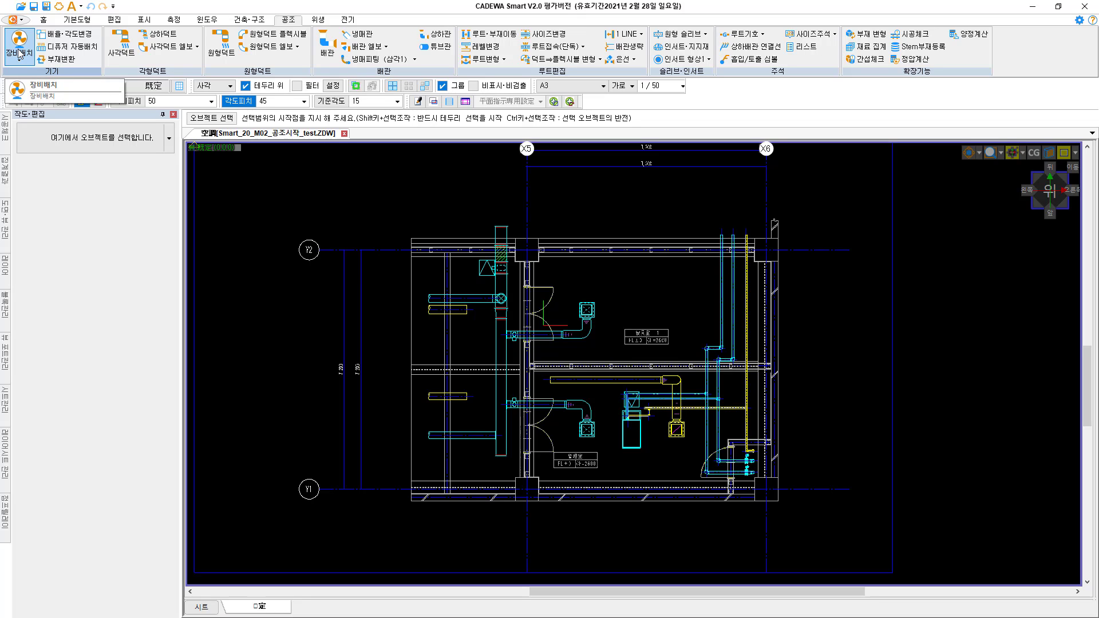
left_click(106, 143)
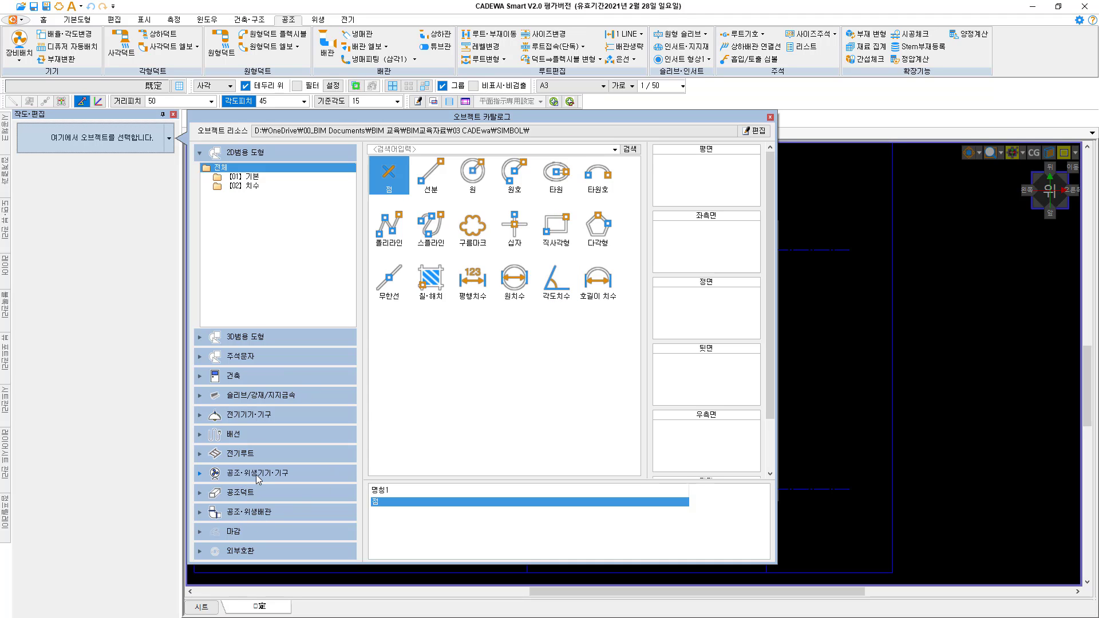
left_click(200, 473)
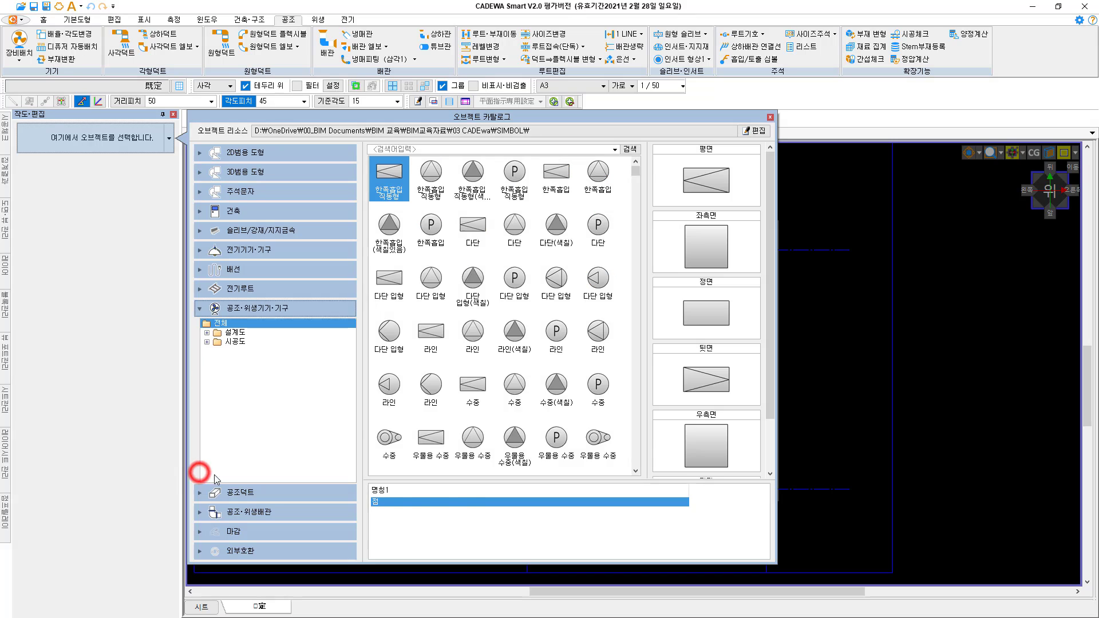
left_click(234, 341)
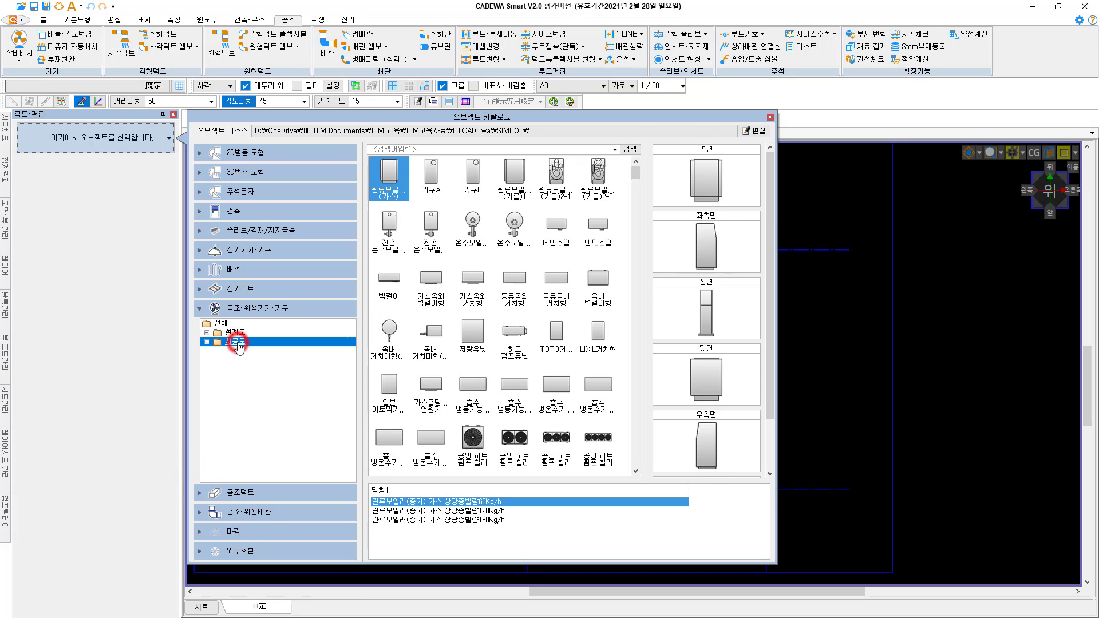
left_click(207, 342)
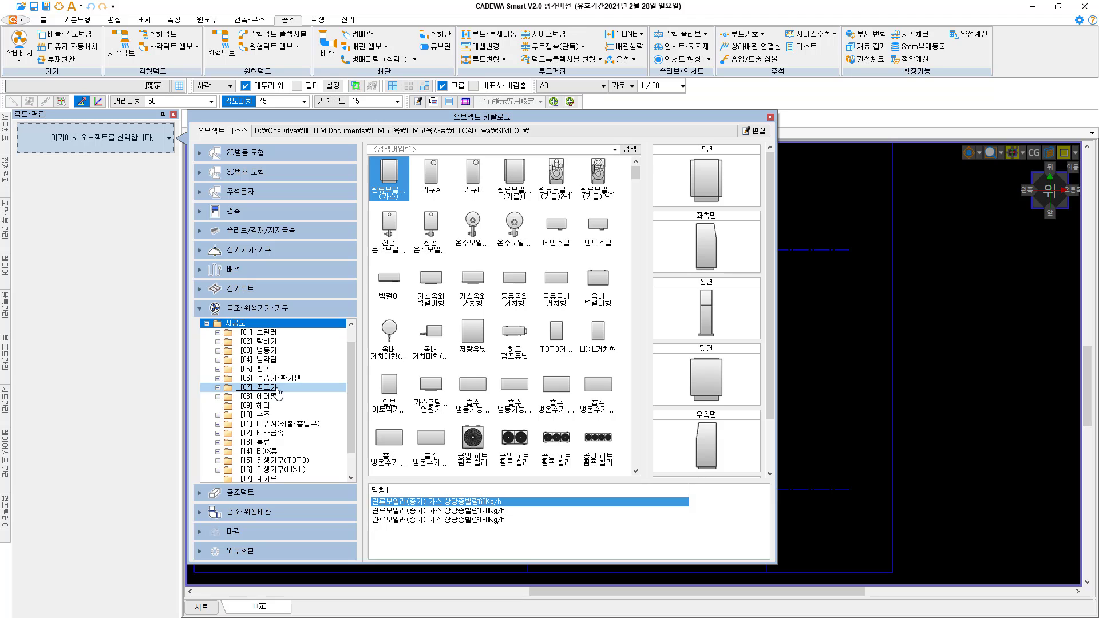
Browse the 【07】 공조기 subfolders and select 전방향 카세트형 under 패키지형 에어콘, 점포·오피스.
left_click(217, 387)
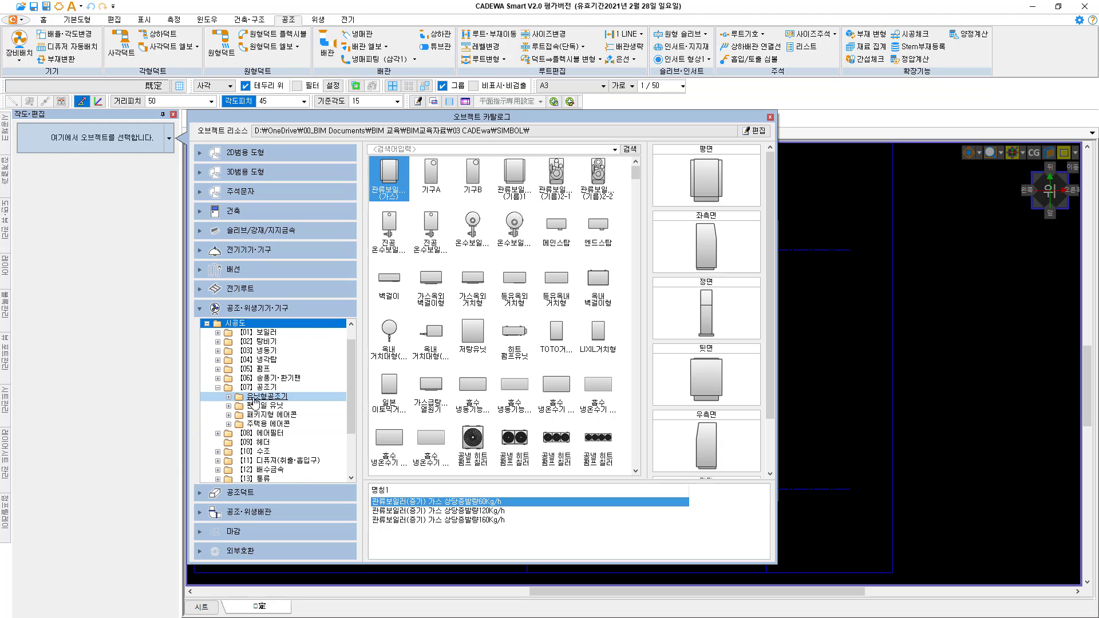
left_click(229, 397)
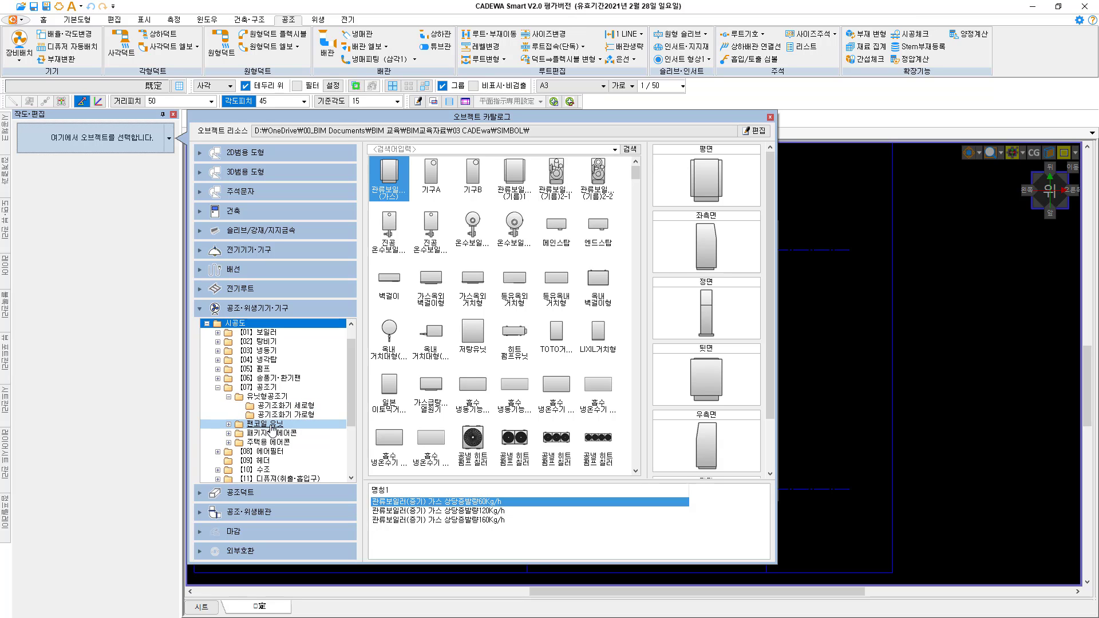
left_click(228, 424)
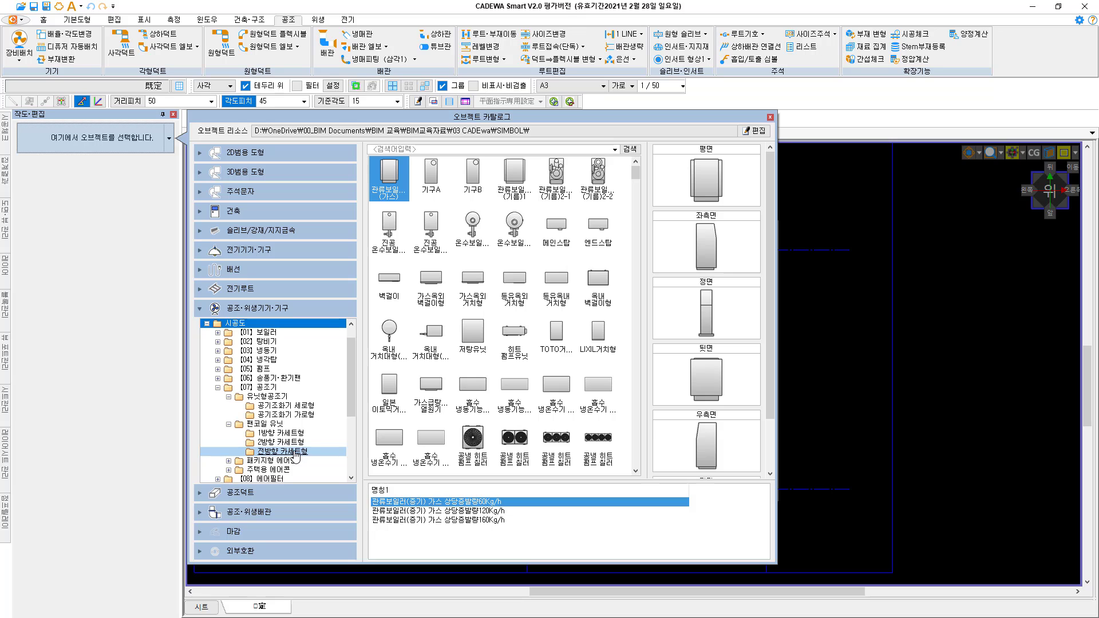
left_click(229, 461)
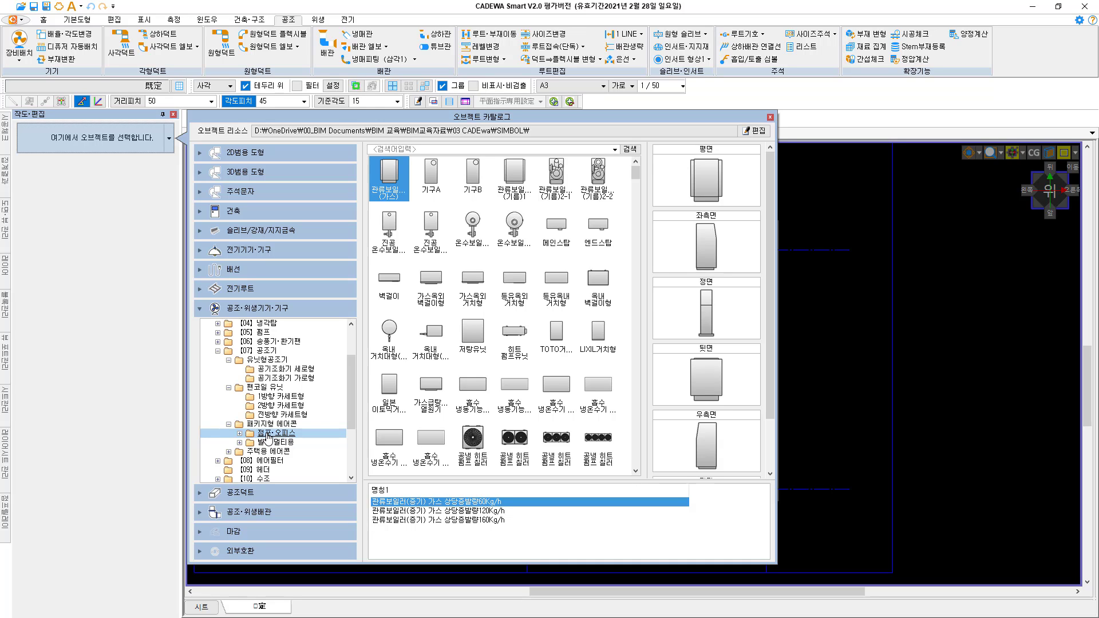
left_click(239, 434)
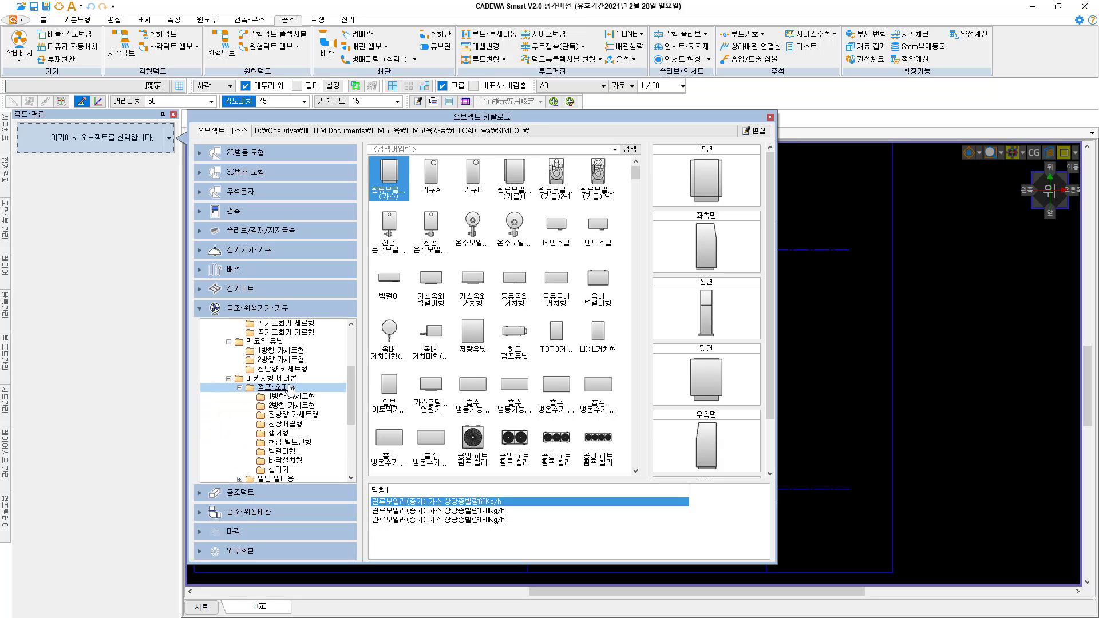
scroll(290, 391, "down", 1)
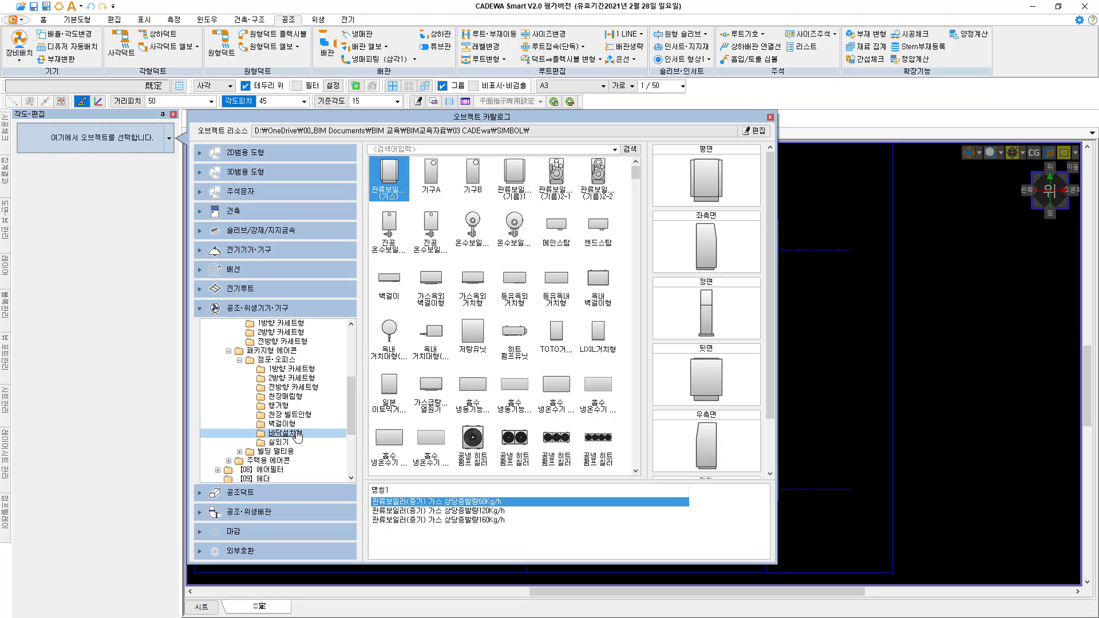
left_click(239, 452)
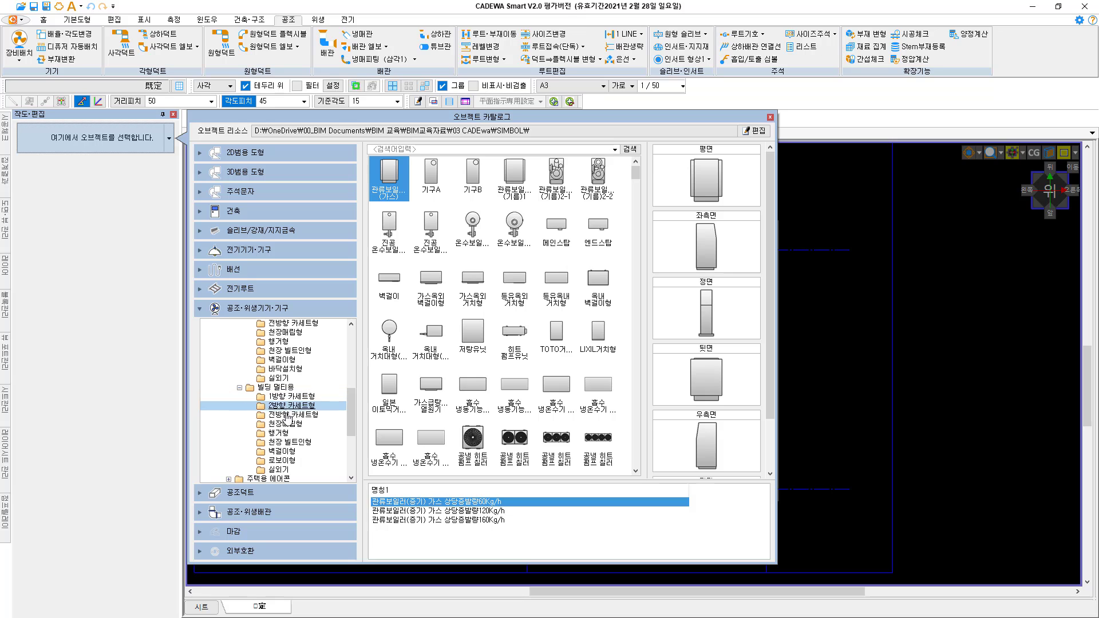
scroll(288, 419, "up", 1)
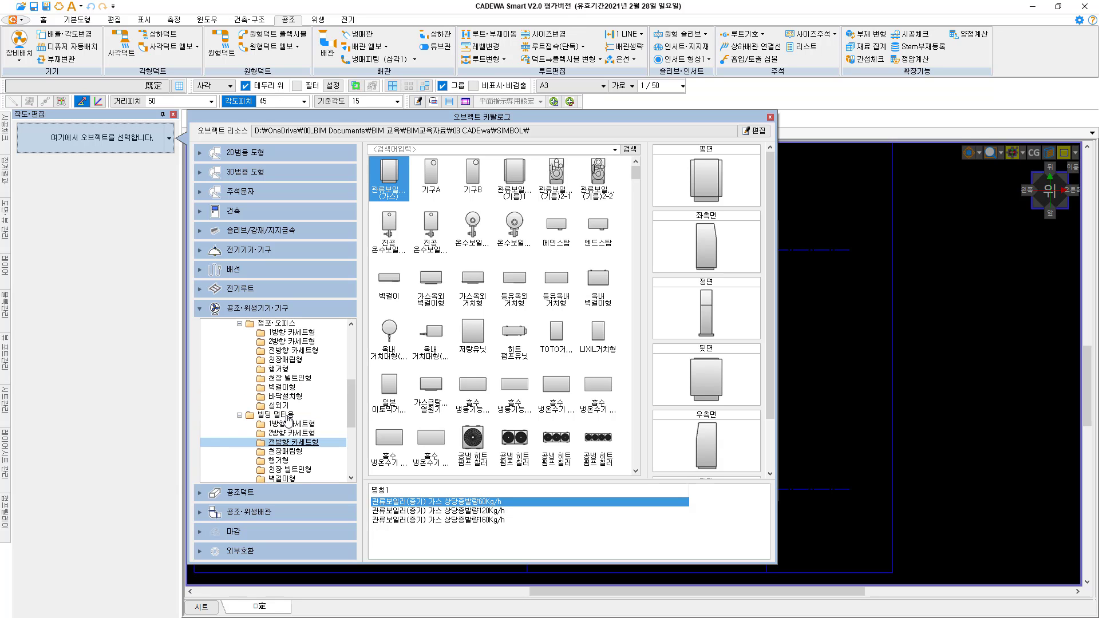
scroll(289, 422, "up", 1)
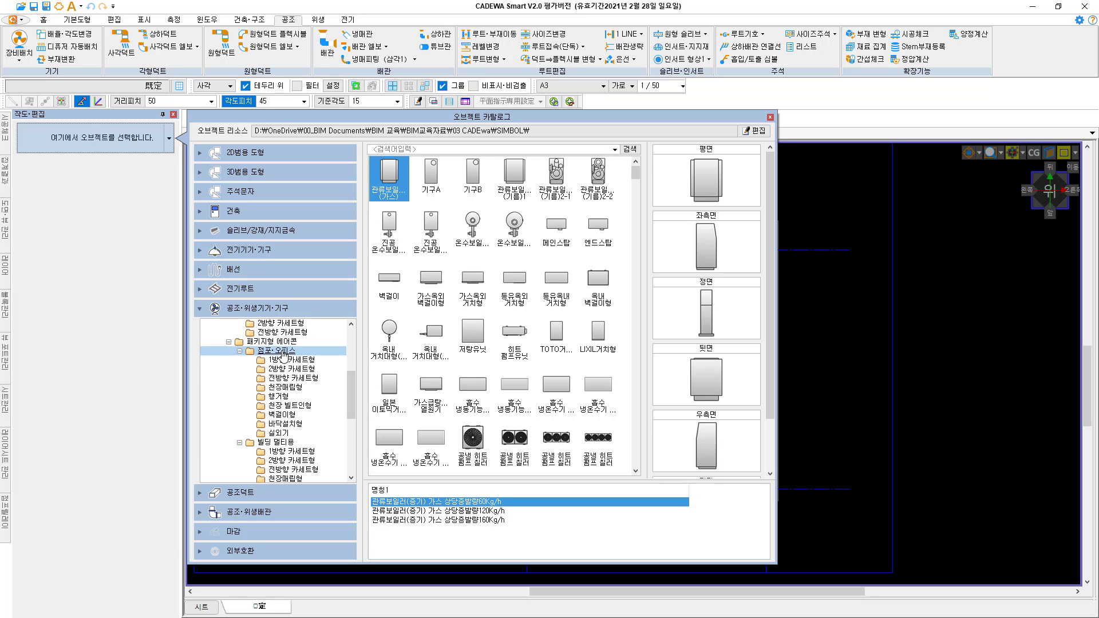
left_click(288, 378)
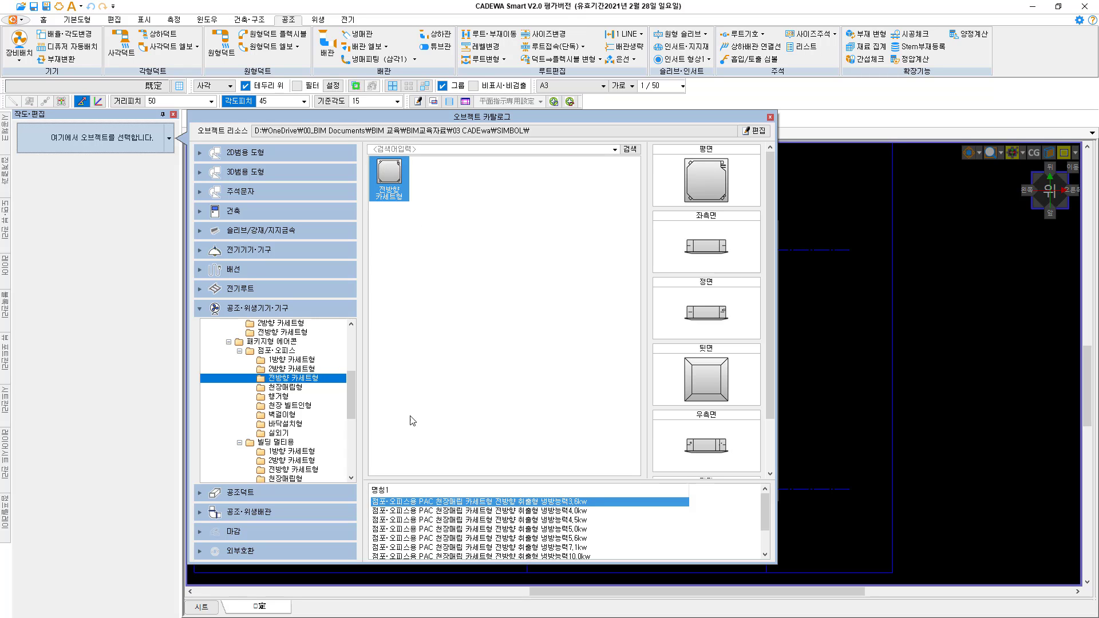
Choose the 전방향 카세트형 model with 냉방능력 4.5kw and load it for placement.
left_click(766, 514)
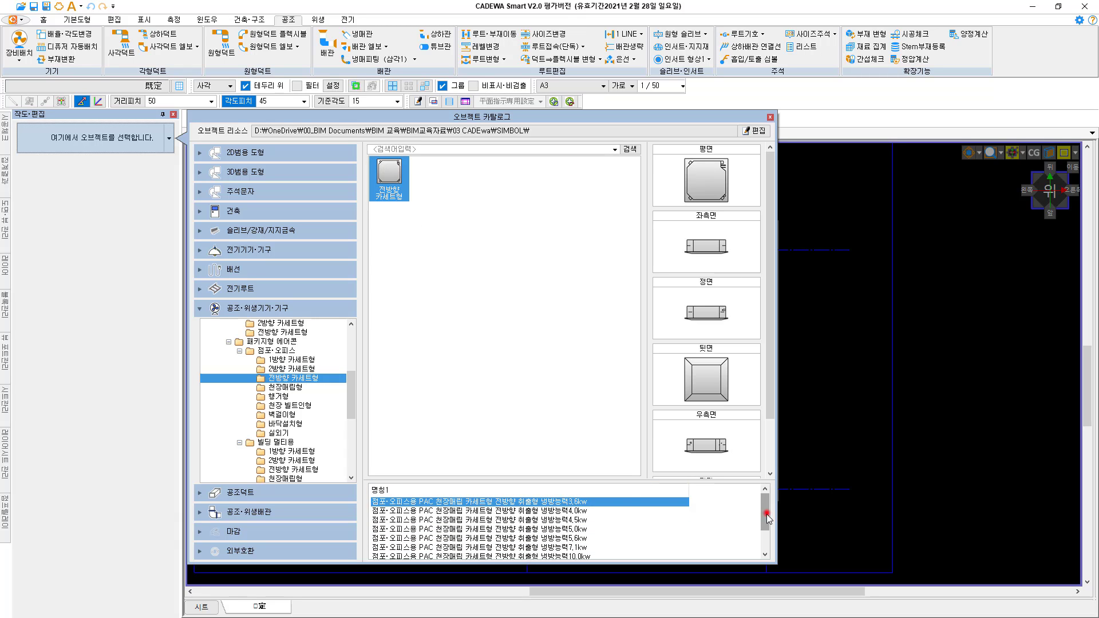
left_click_drag(766, 514, 767, 535)
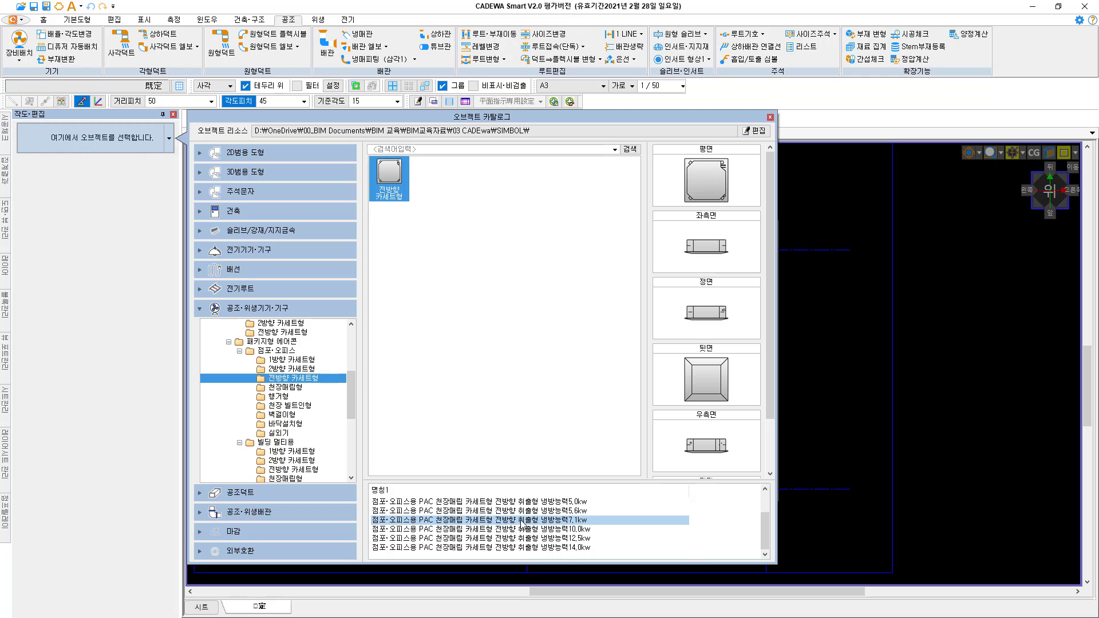
scroll(523, 527, "up", 3)
left_click(566, 521)
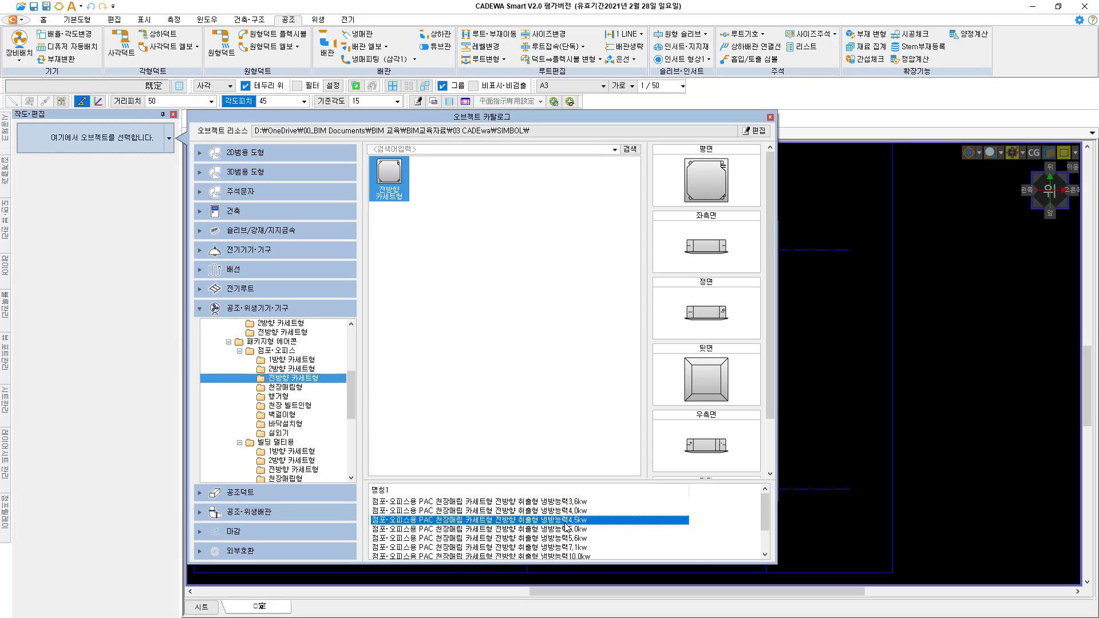
double_click(394, 180)
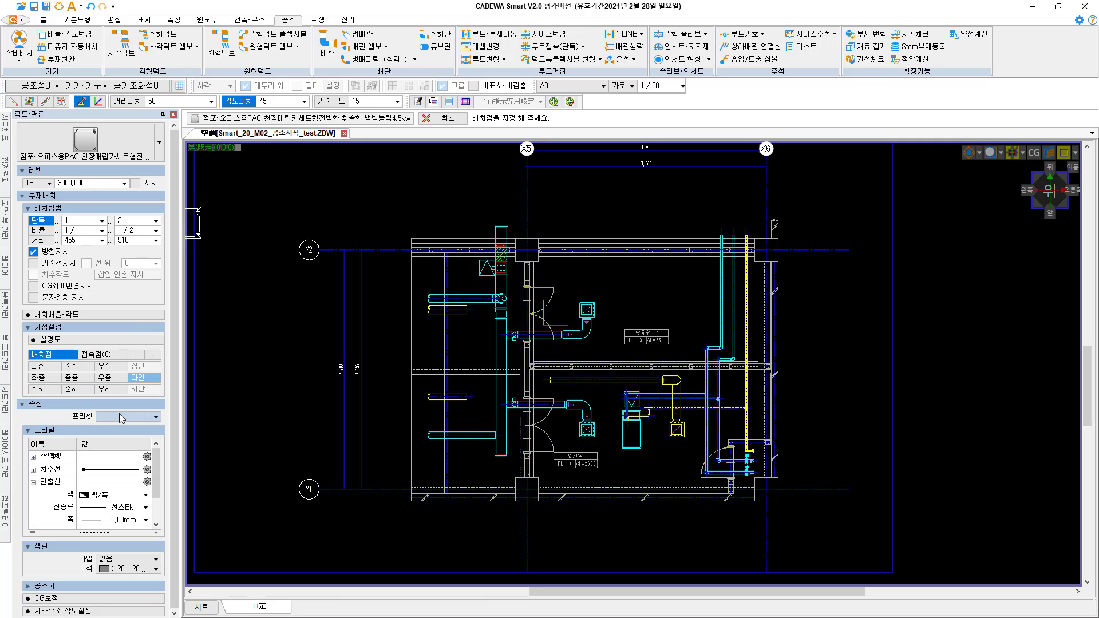
Apply the preset 공조위생 부재(덕트·배관 이외)(검은배경) to the unit and set its 1F placement level to 2600.
left_click(156, 417)
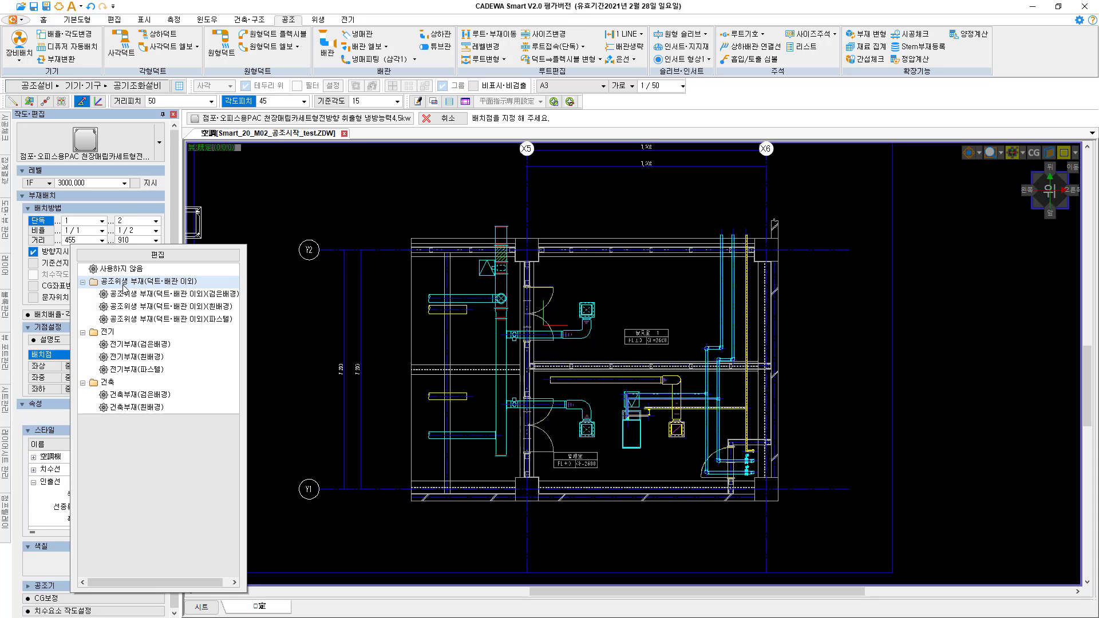
left_click(194, 296)
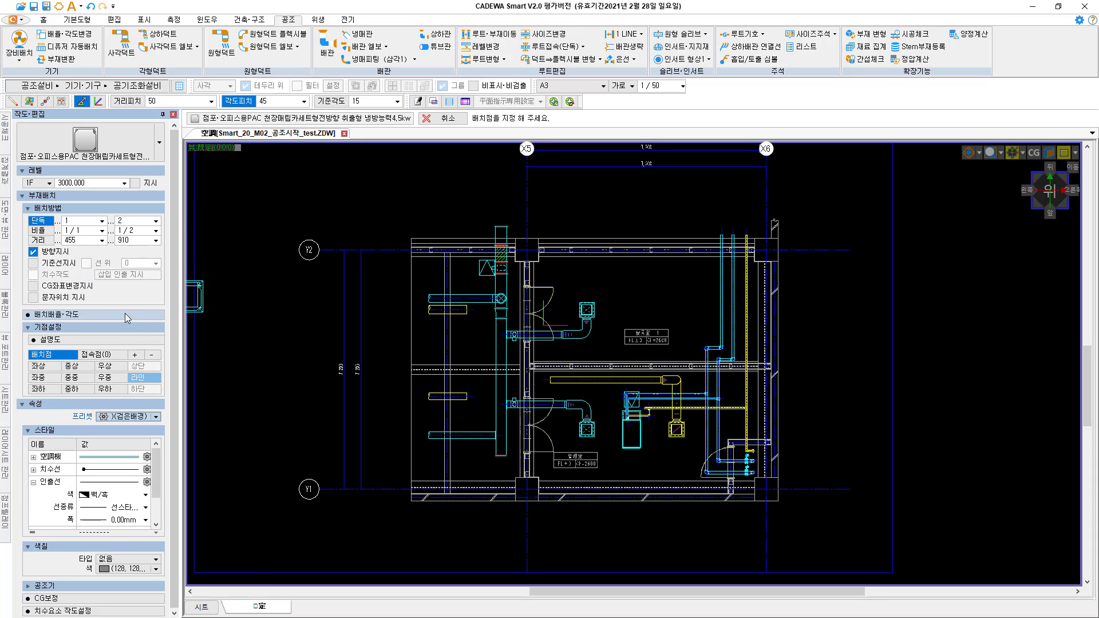
left_click(92, 184)
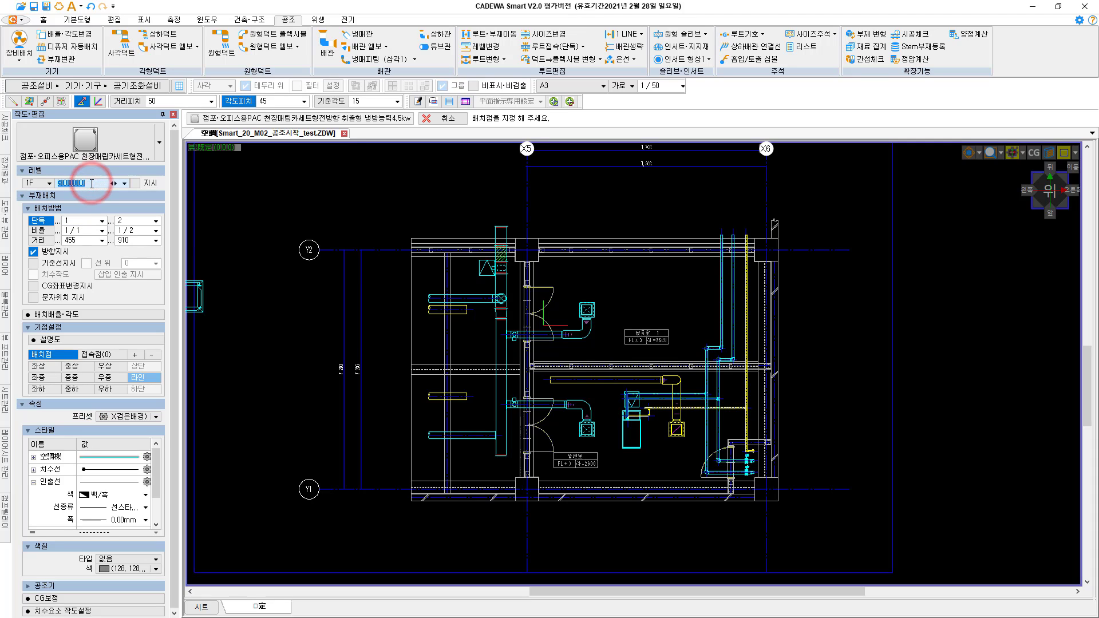
type("2600")
key("Return")
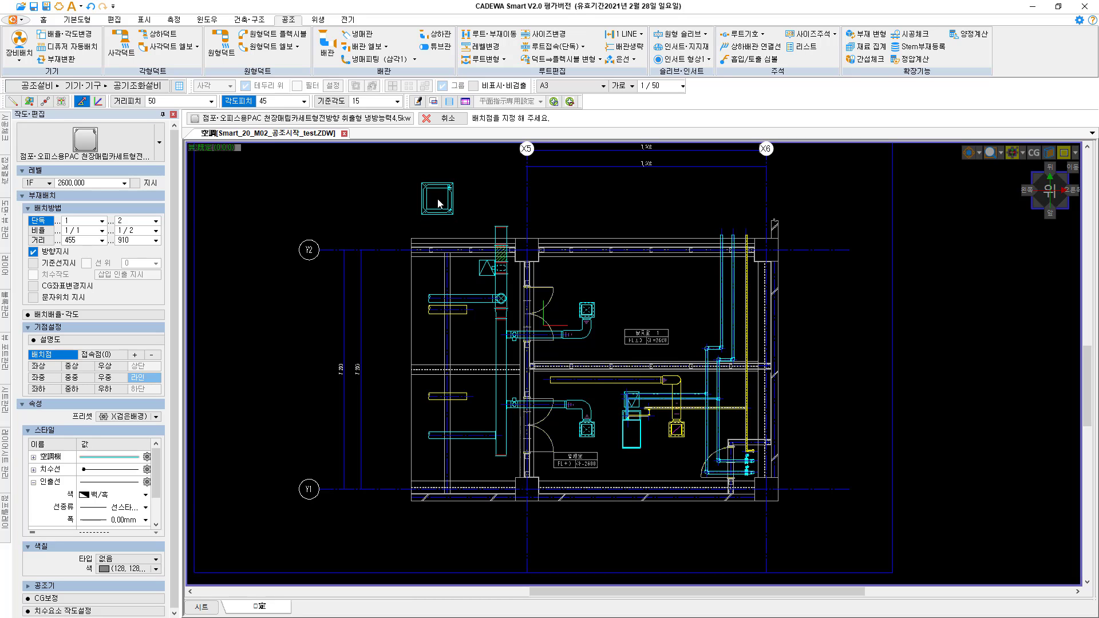
Place the cassette unit in room 役員室 1, midway between the room's lower-left beam corner and the X6/Y2 grid intersection, oriented toward grid line Y2.
scroll(625, 306, "up", 3)
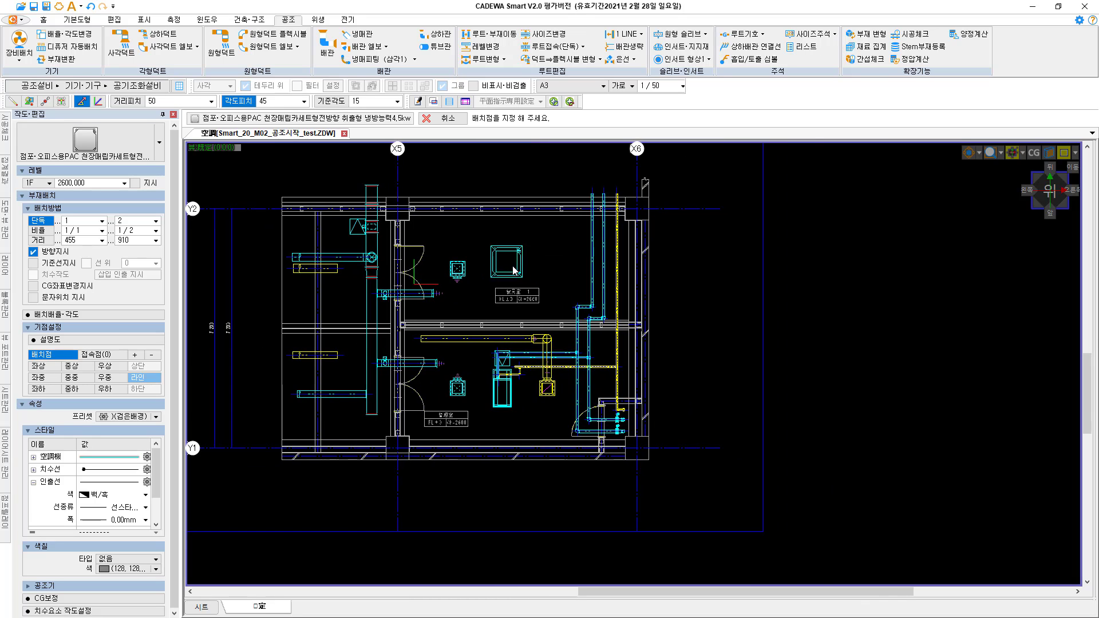
middle_click_drag(634, 361, 615, 341)
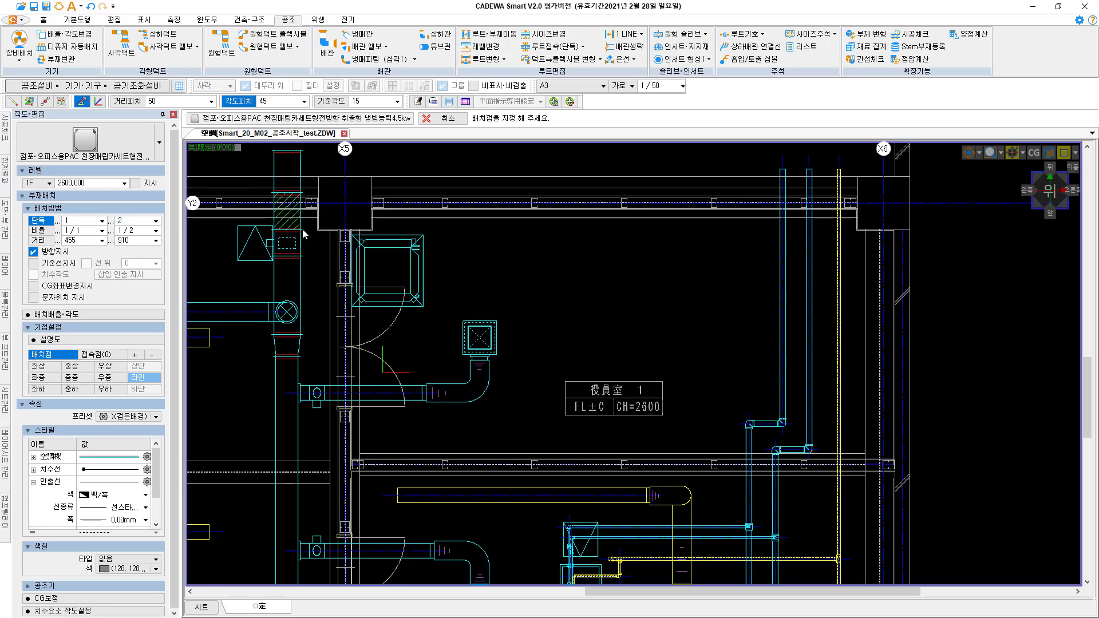
left_click(46, 103)
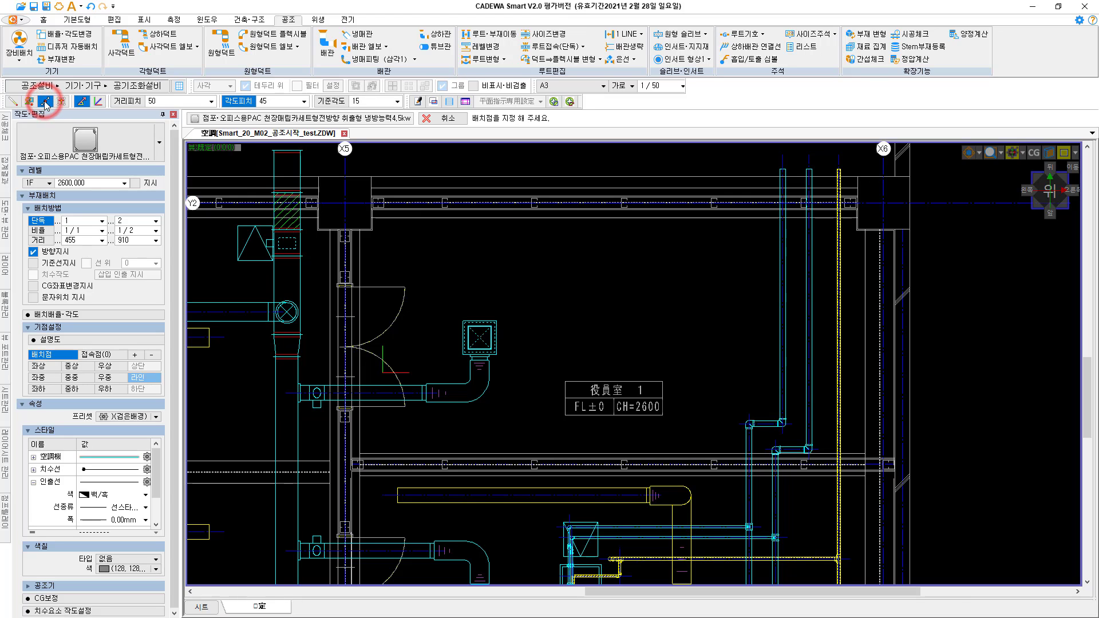
left_click(361, 455)
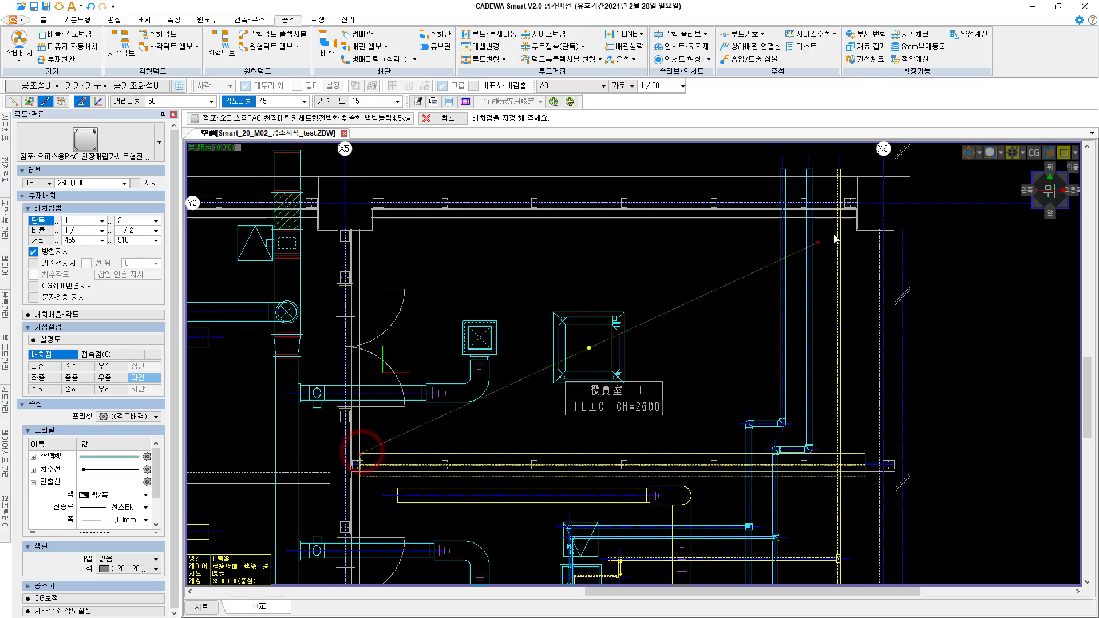
left_click(884, 204)
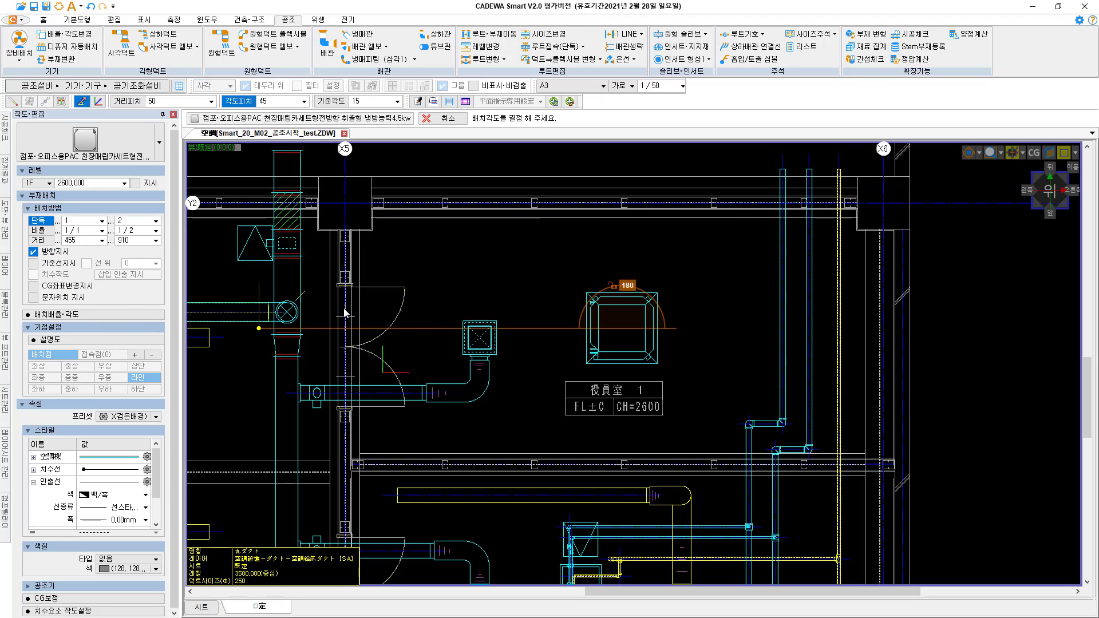
left_click(626, 266)
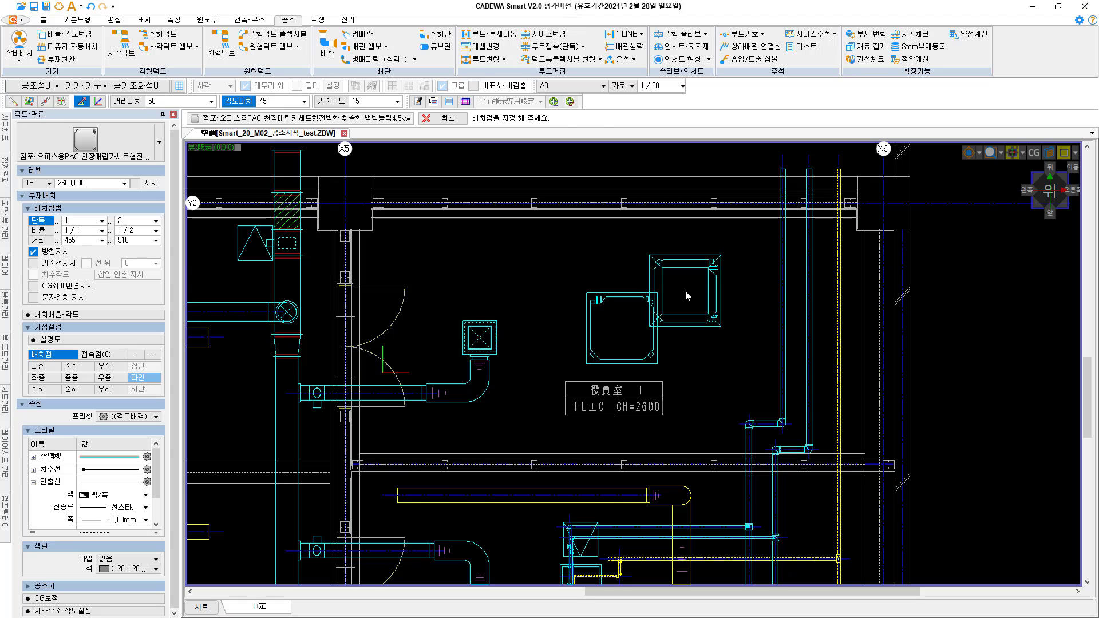
key("Escape")
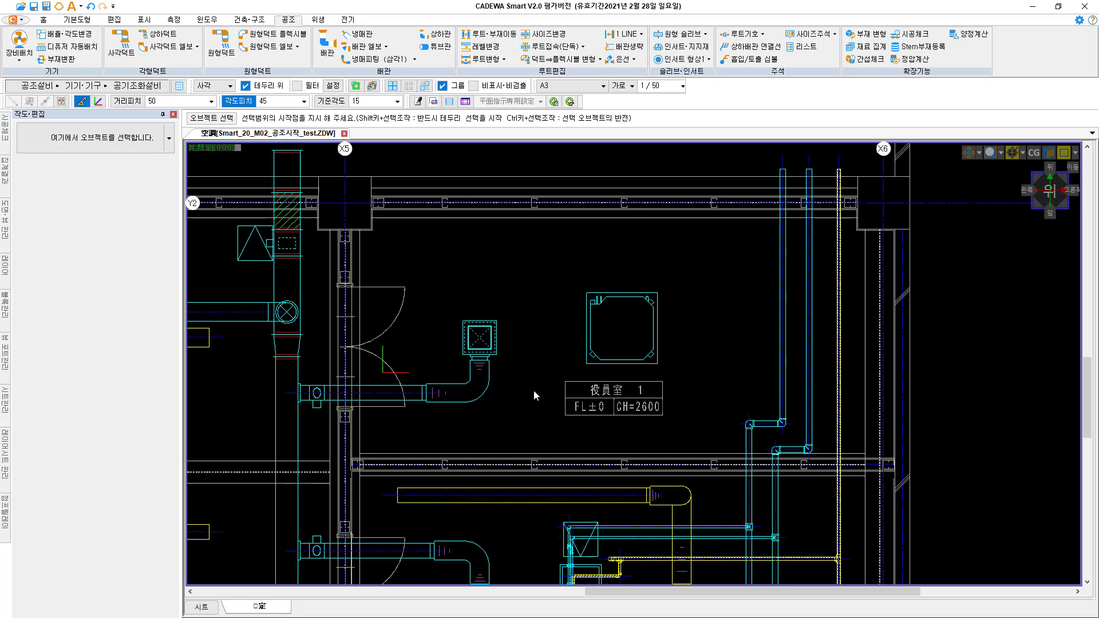
Reuse the room's existing outlet to place an EA 취출구 VH-S 셔터포함 at level 2950, grid-snapped 5,400 from X5 and 1,800 from Y2.
middle_click_drag(534, 394, 513, 395)
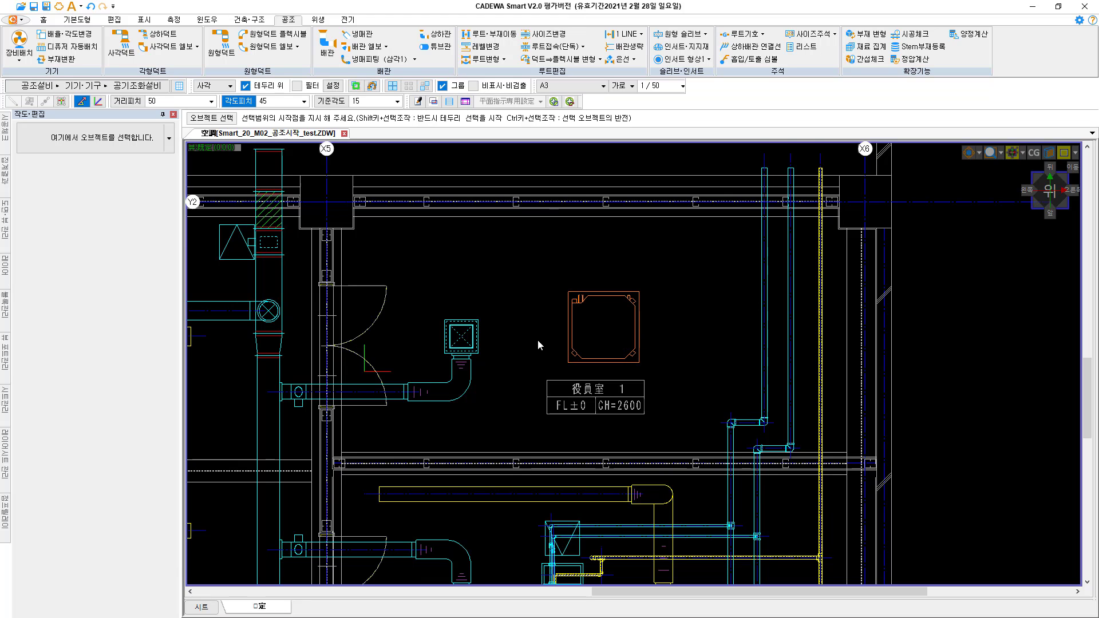
mouse_move(454, 327)
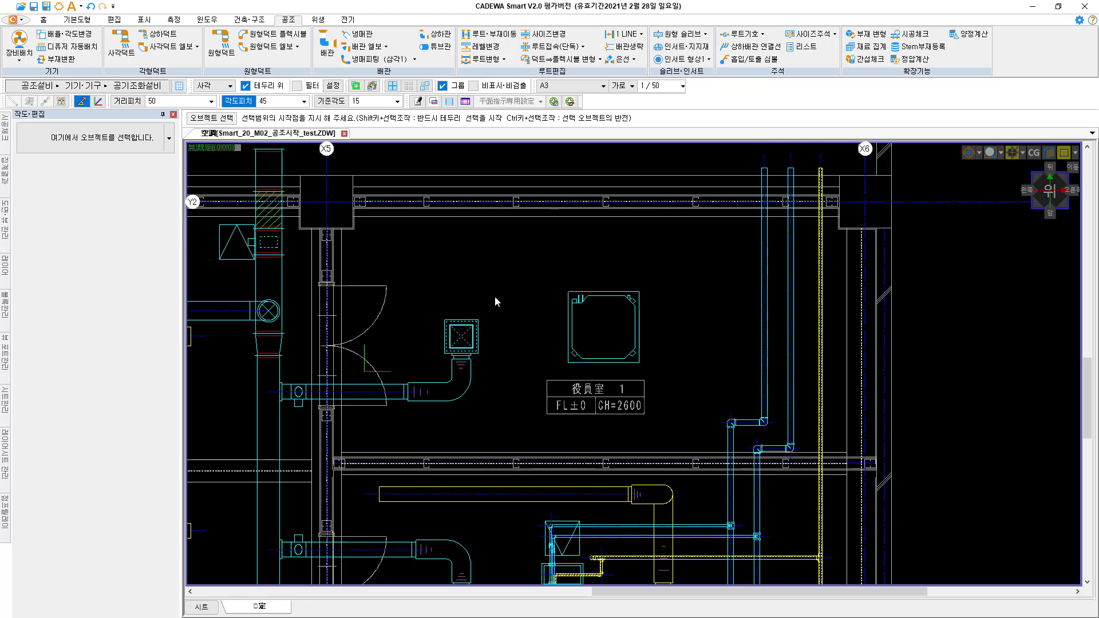
right_click(474, 325)
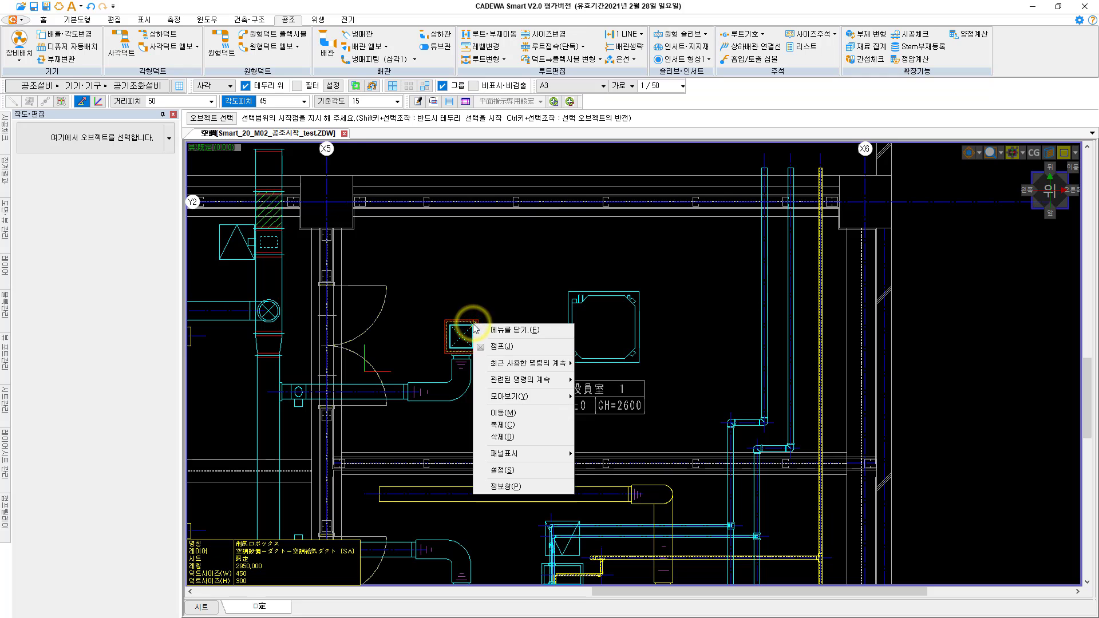
left_click(502, 347)
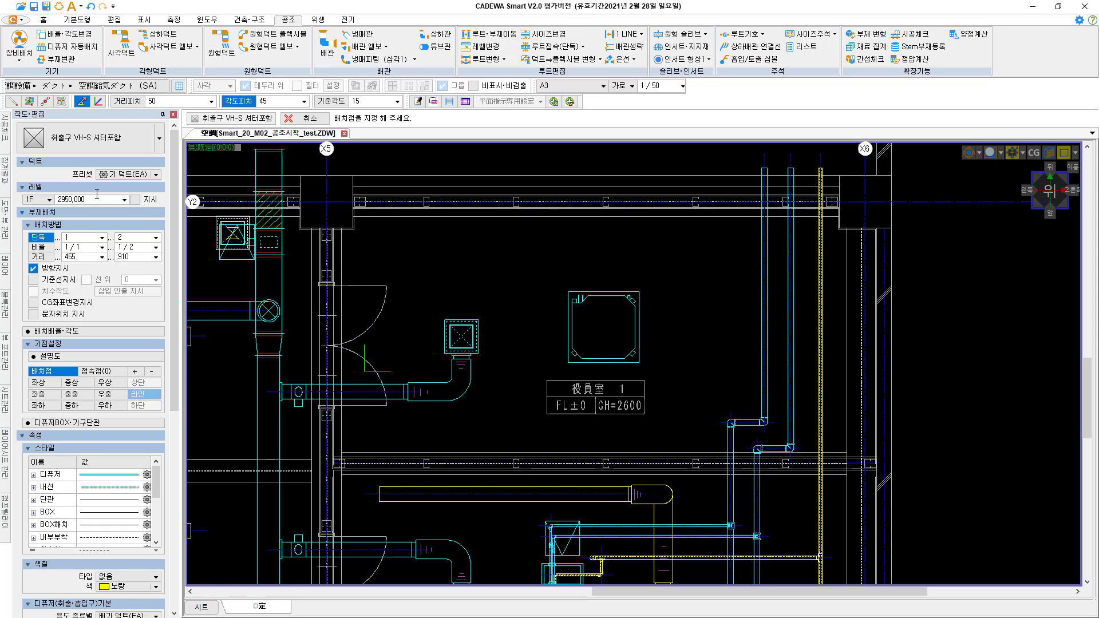
left_click(61, 102)
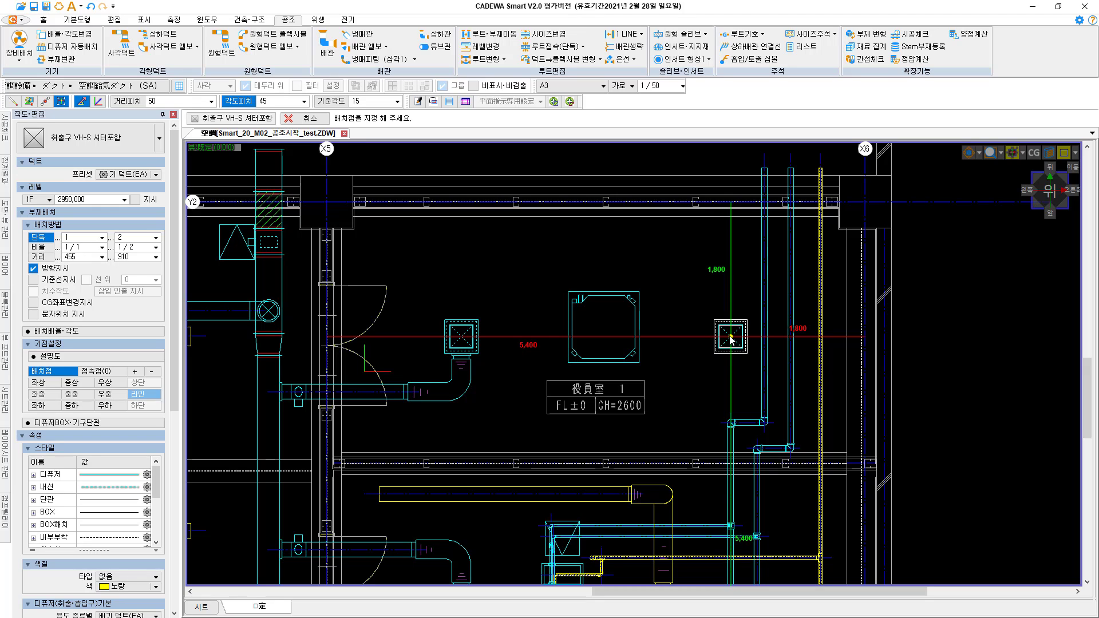
left_click(731, 339)
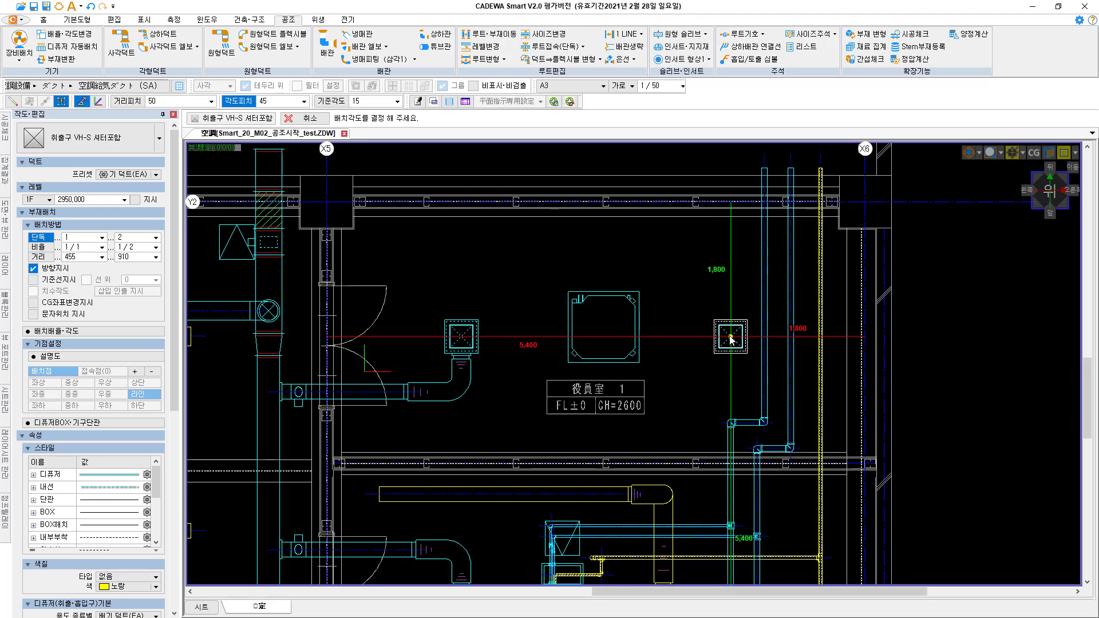
left_click(920, 345)
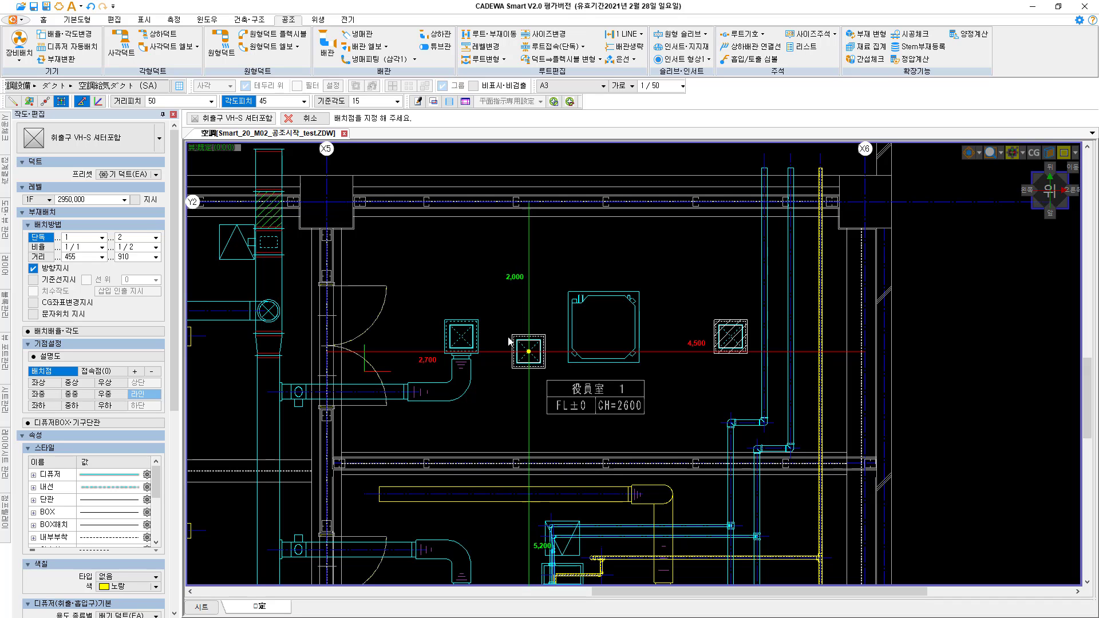
mouse_move(507, 376)
middle_mouse_down()
mouse_move(619, 371)
mouse_move(599, 410)
middle_mouse_up()
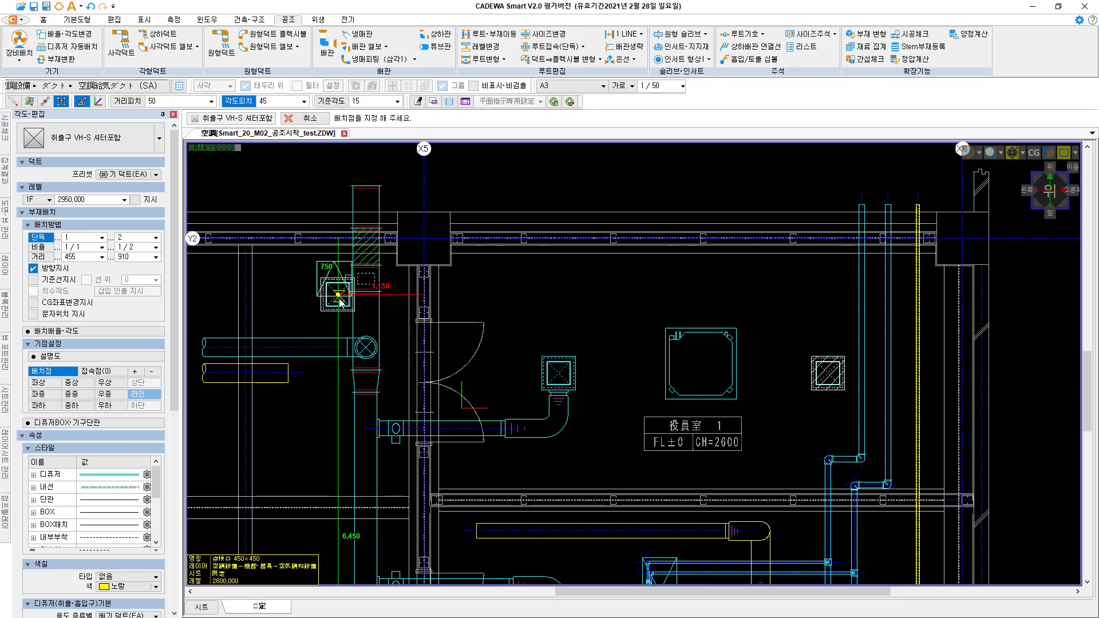
key("Escape")
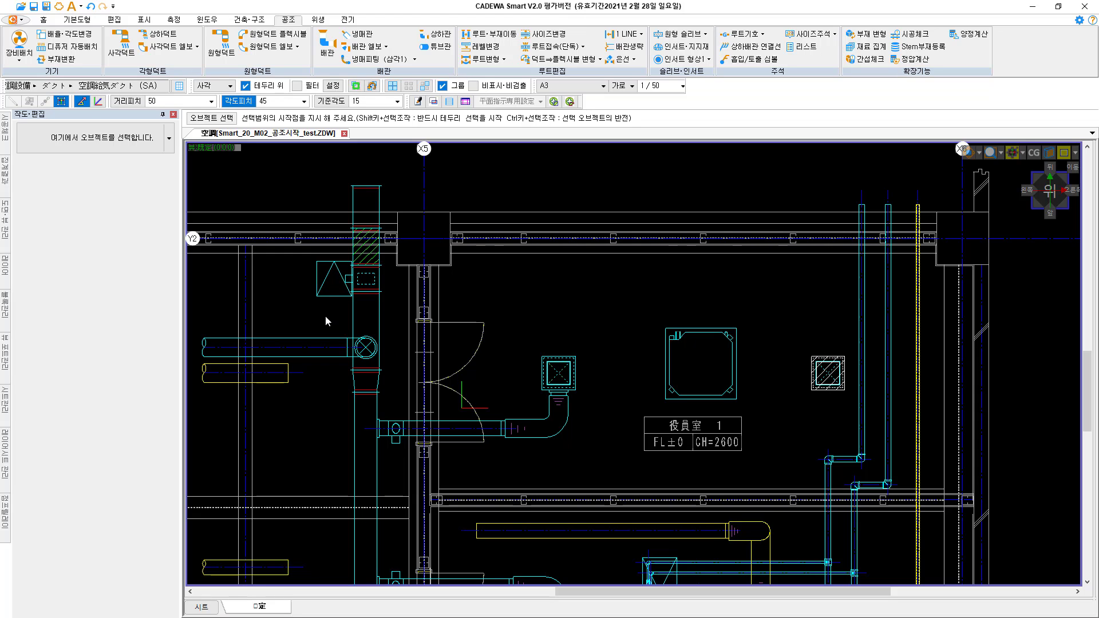
Reuse the existing 점검구 450×450 hatch for placement, taking the midpoint of the cassette unit's upper edge as the reference point.
right_click(325, 284)
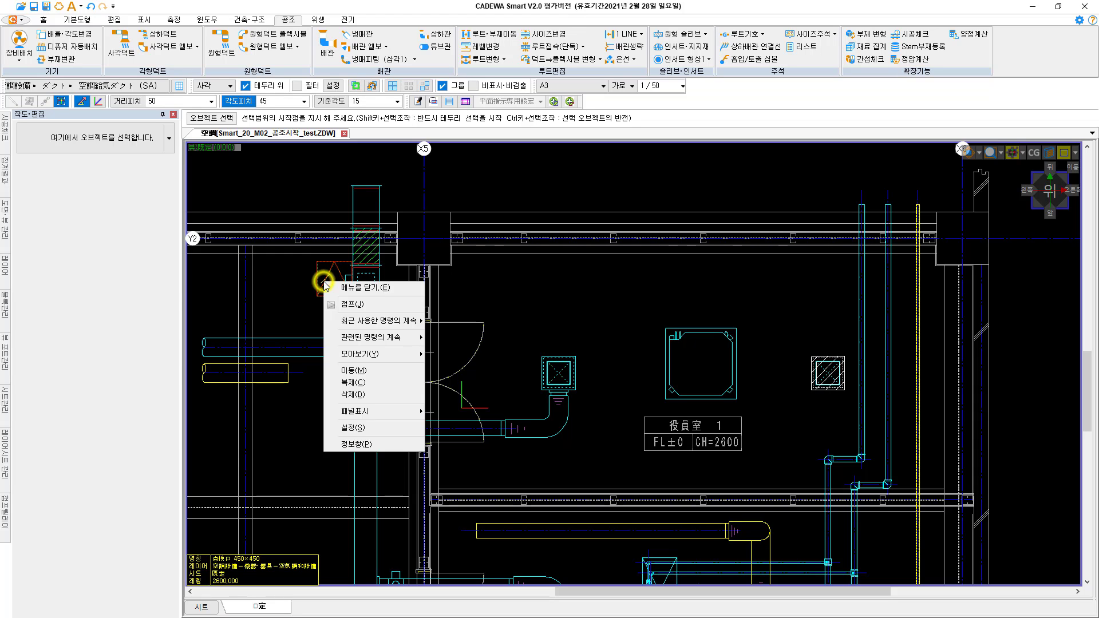
left_click(352, 305)
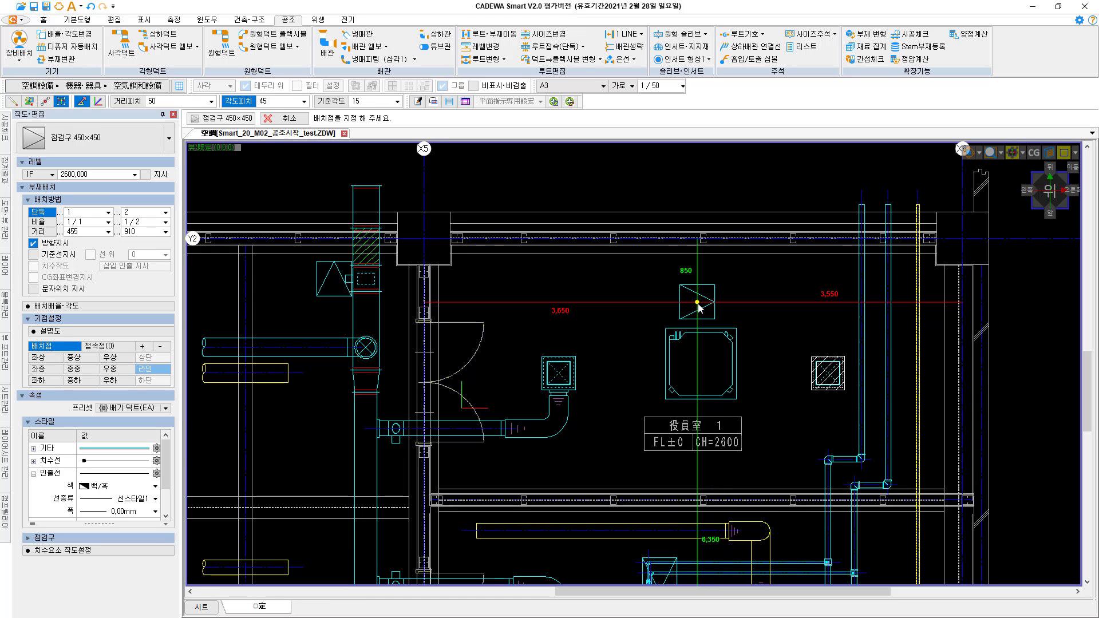
left_click(29, 102)
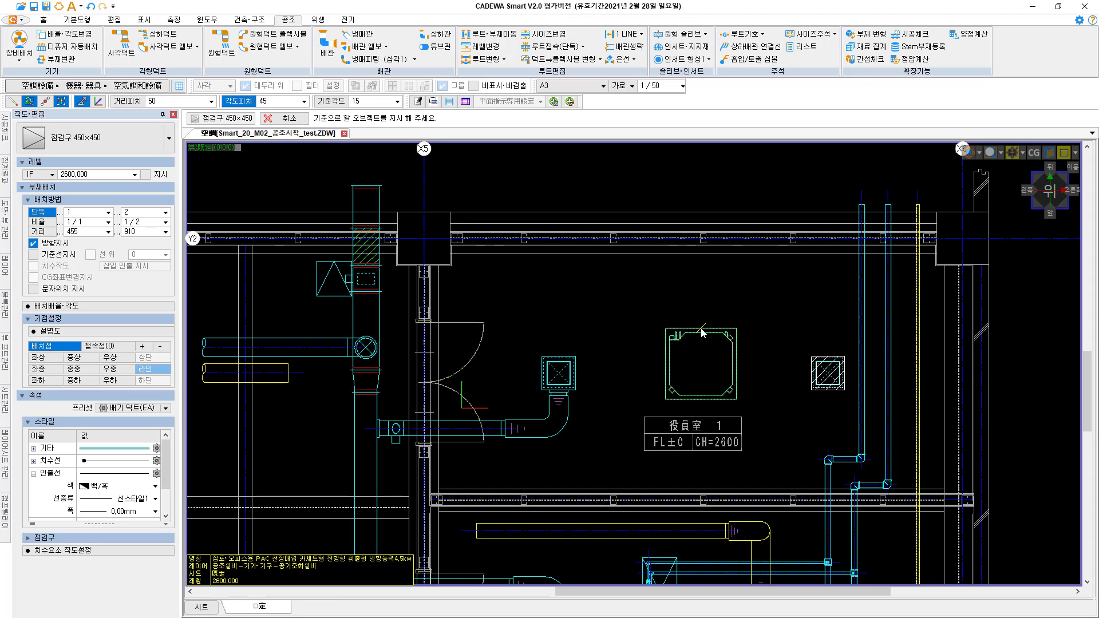
left_click(701, 329)
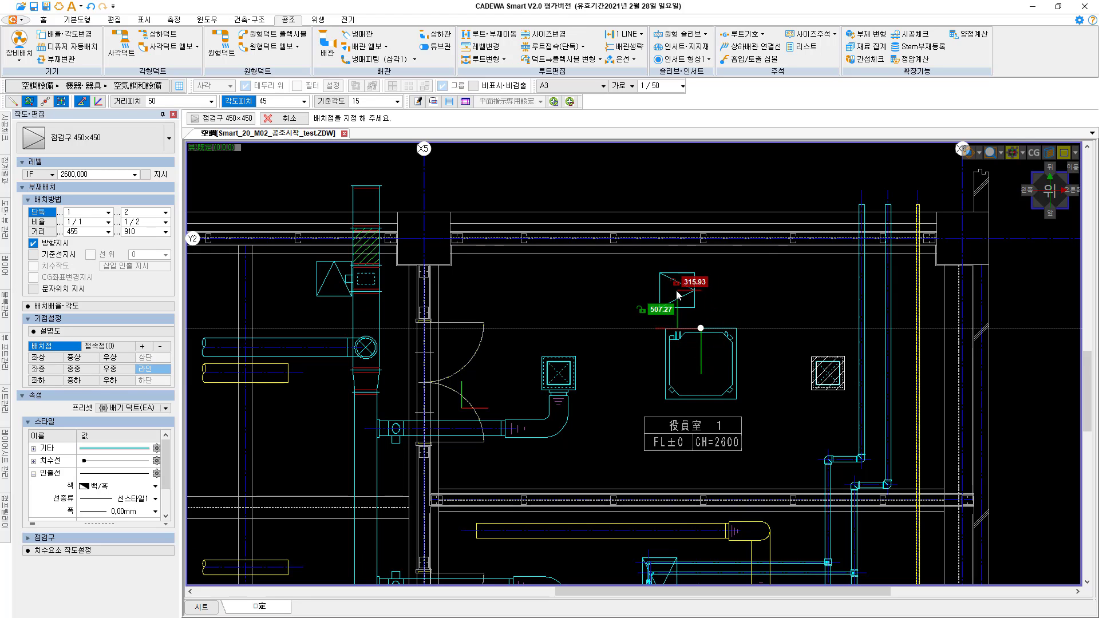
Set the angle pitch to 90 and place the hatch 400 above the reference point with 0 horizontal offset, rotated 90° toward Y2.
left_click(294, 100)
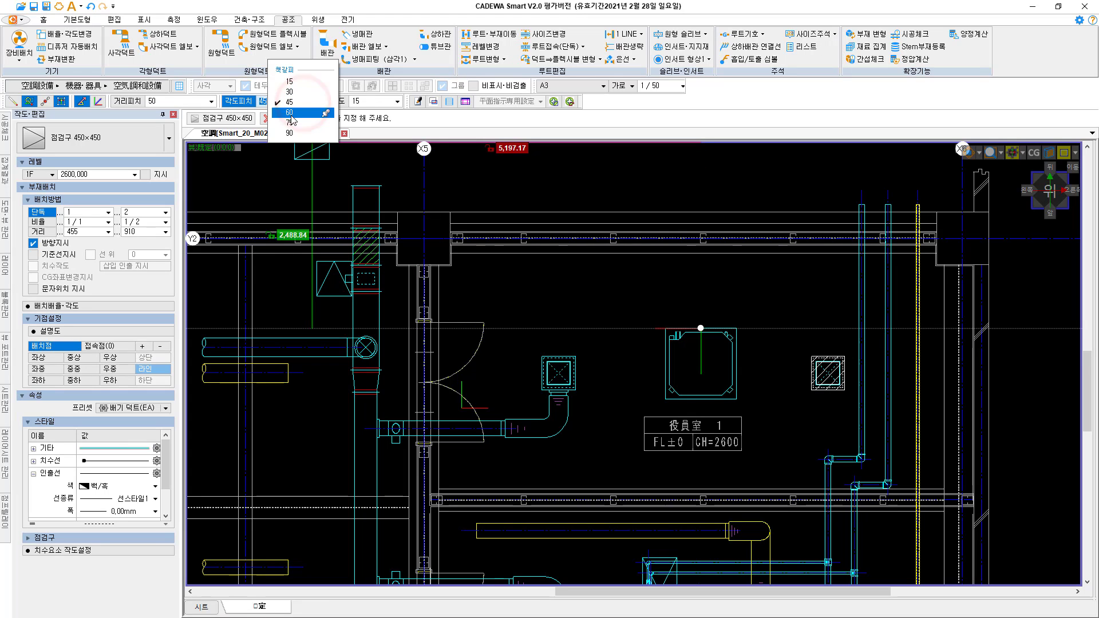
left_click(291, 134)
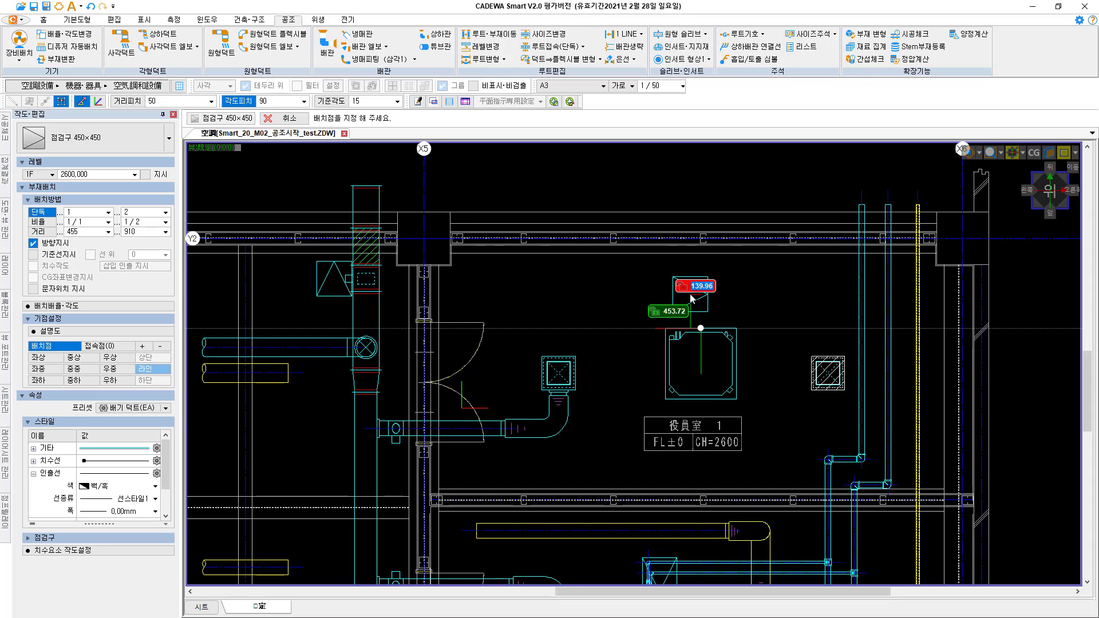
key("Tab")
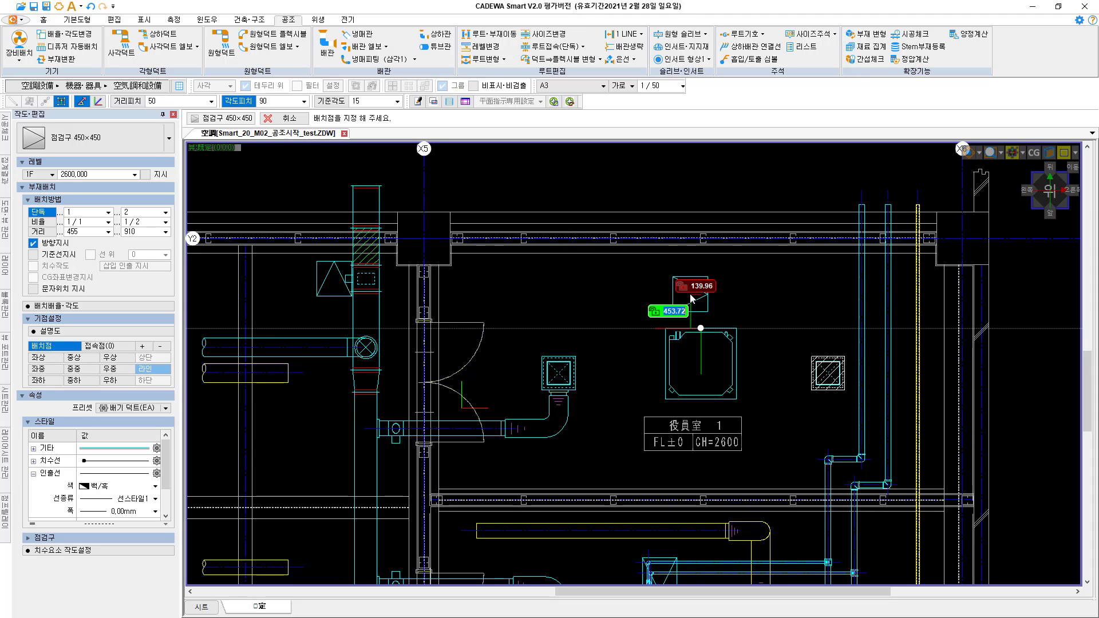
type("400")
key("Tab")
type("0")
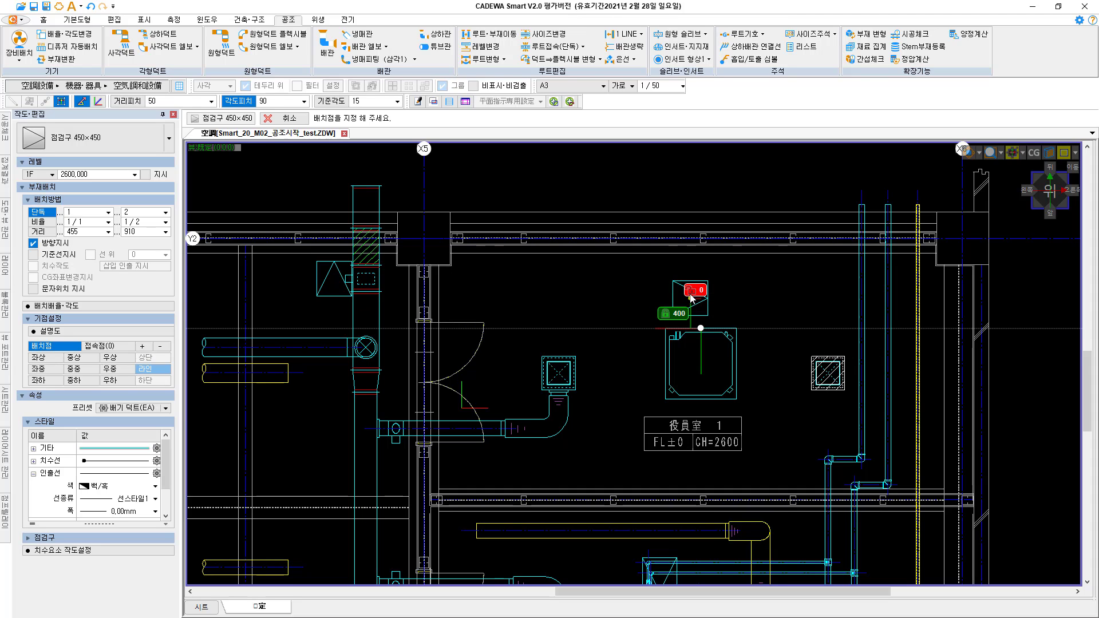
key("Tab")
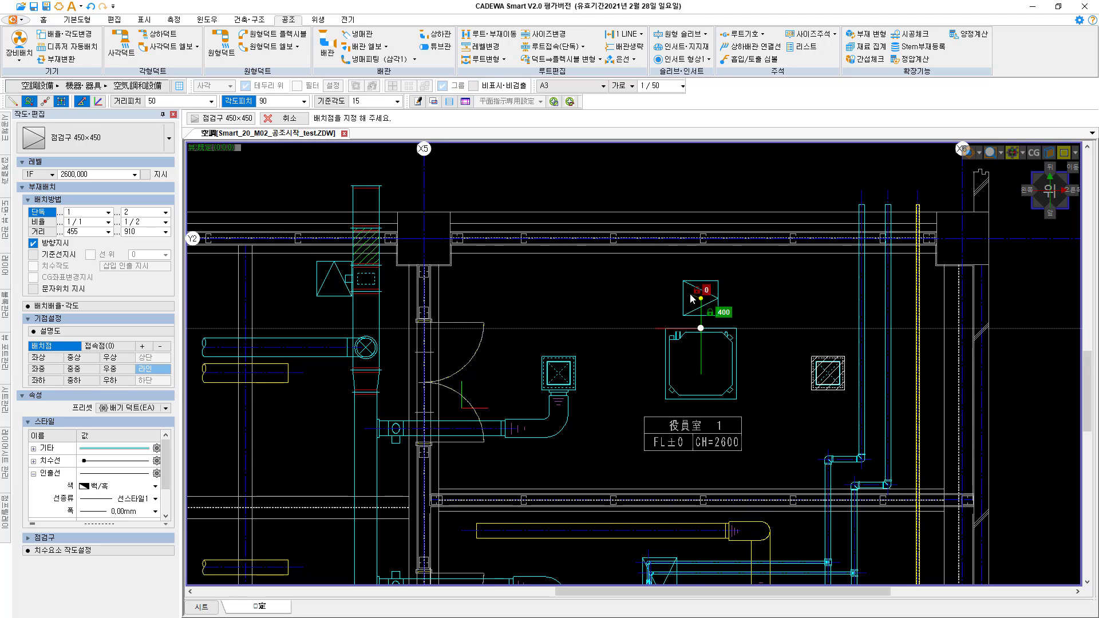
left_click(652, 276)
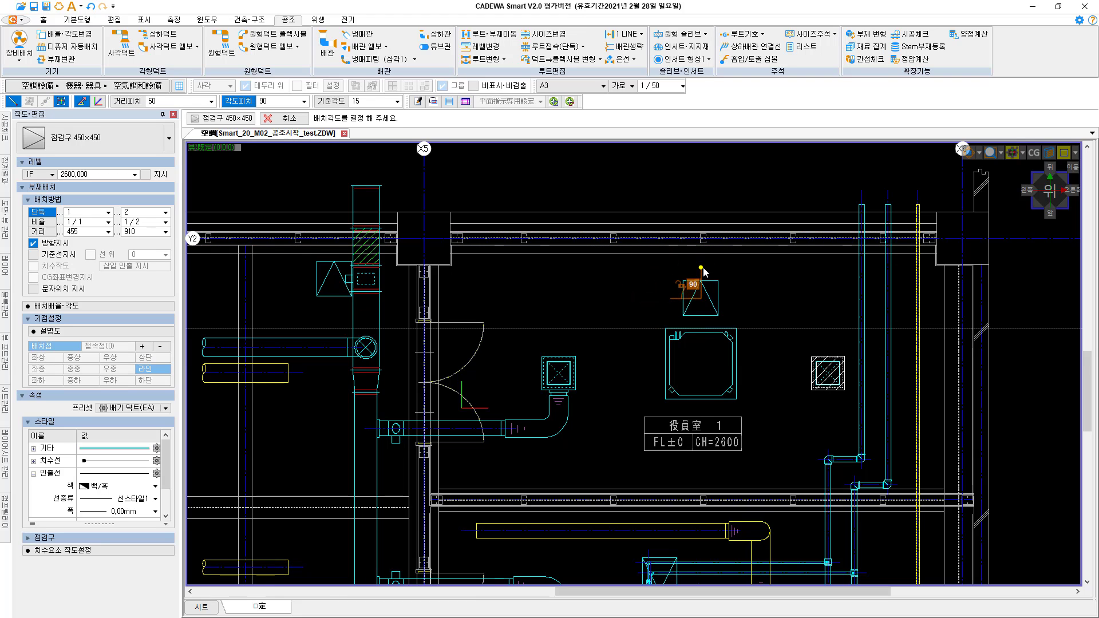
left_click(702, 267)
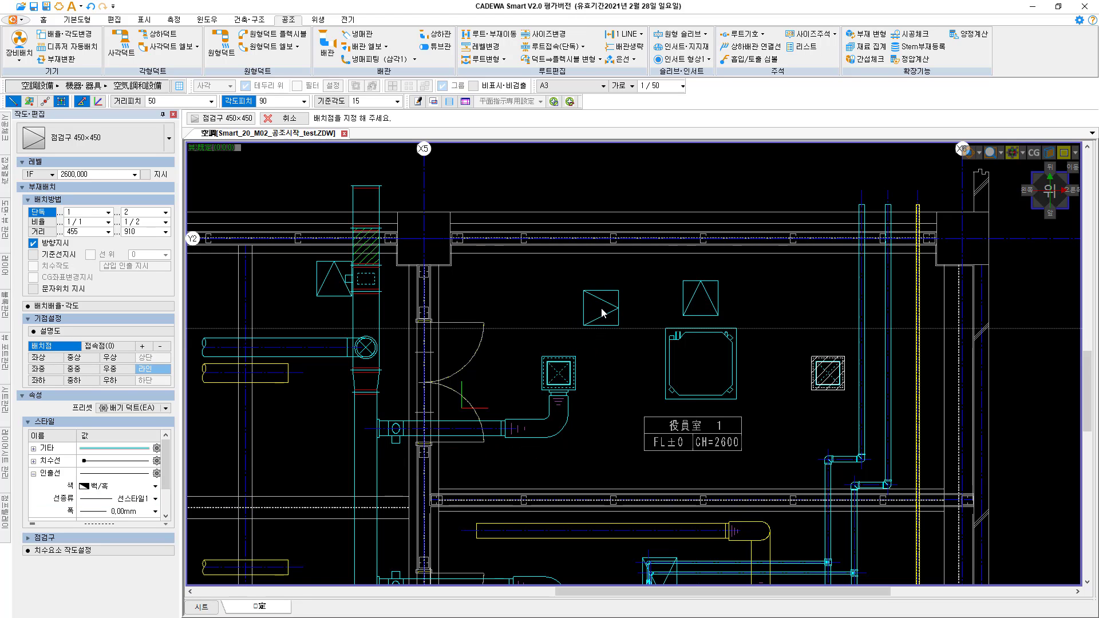
key("Escape")
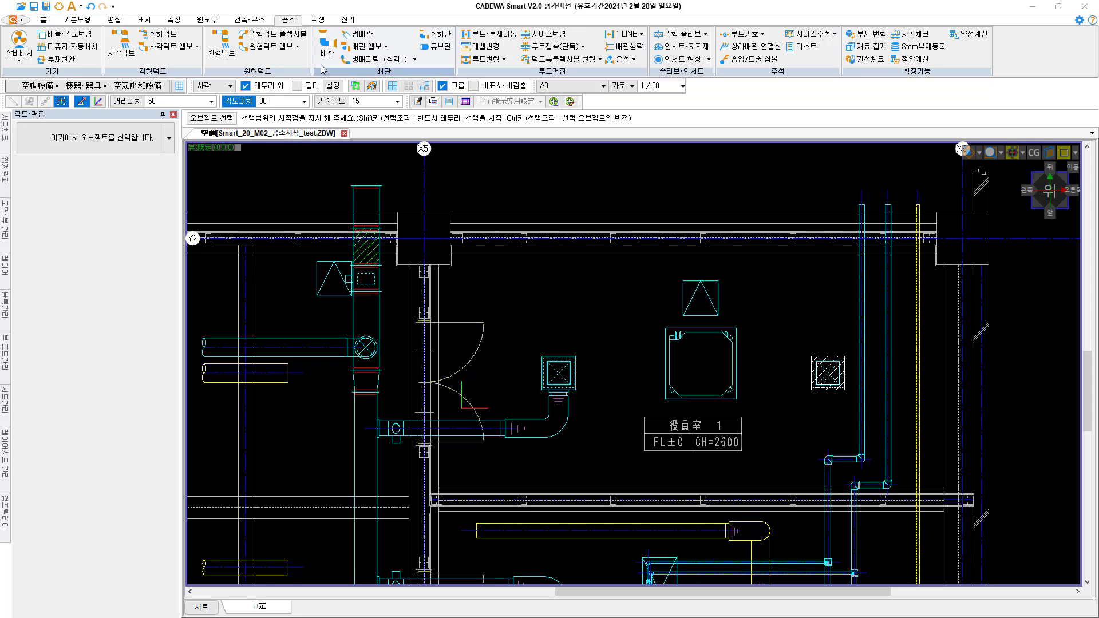
left_click(118, 47)
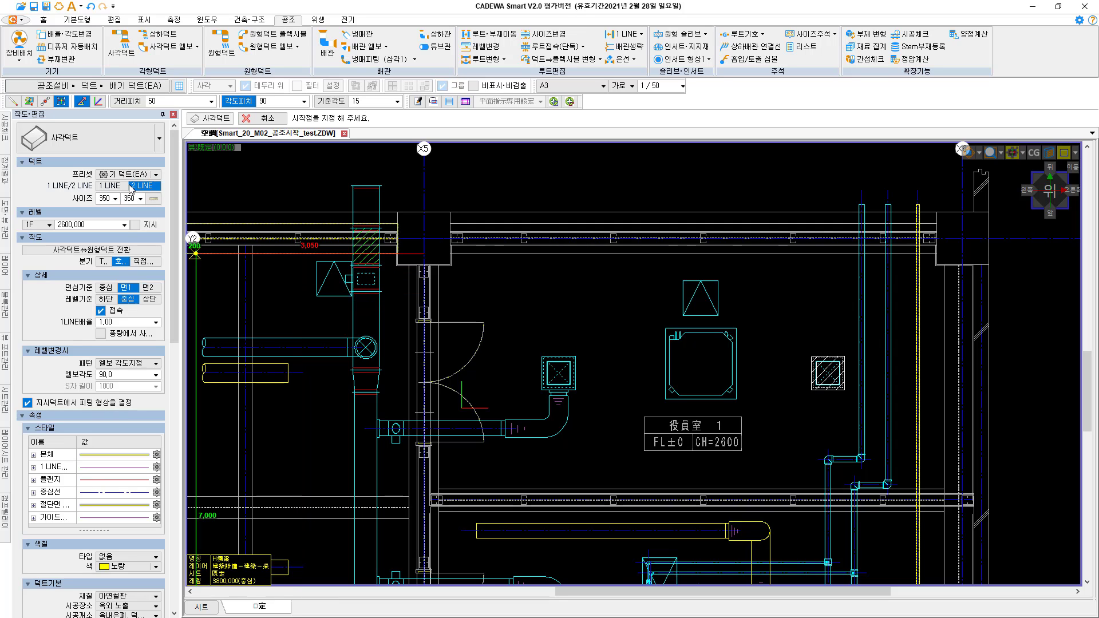
left_click(156, 175)
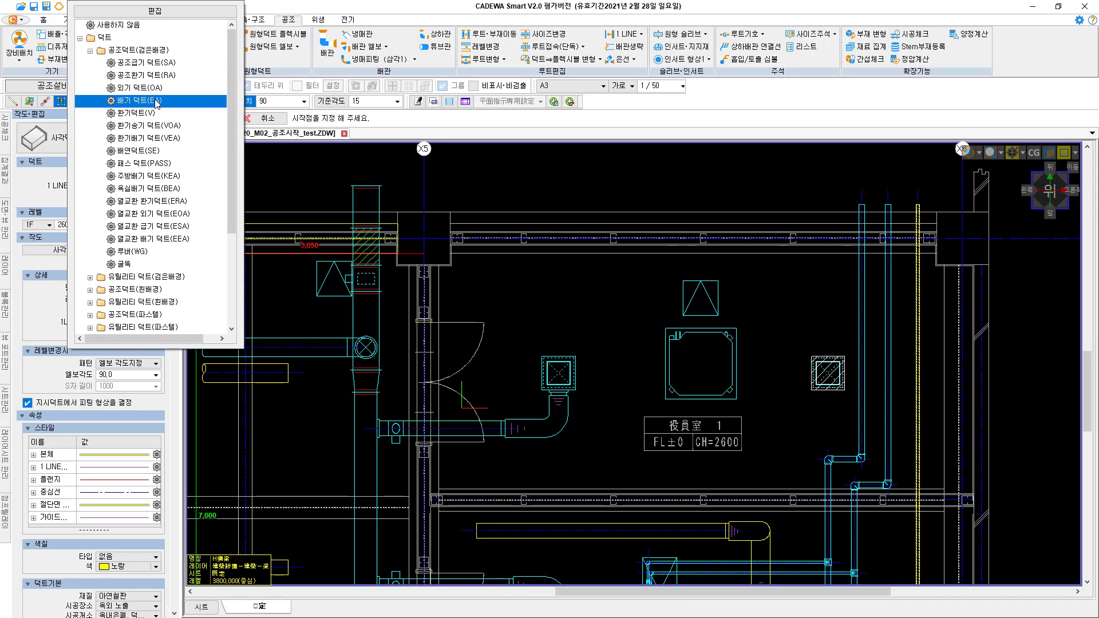
left_click(156, 104)
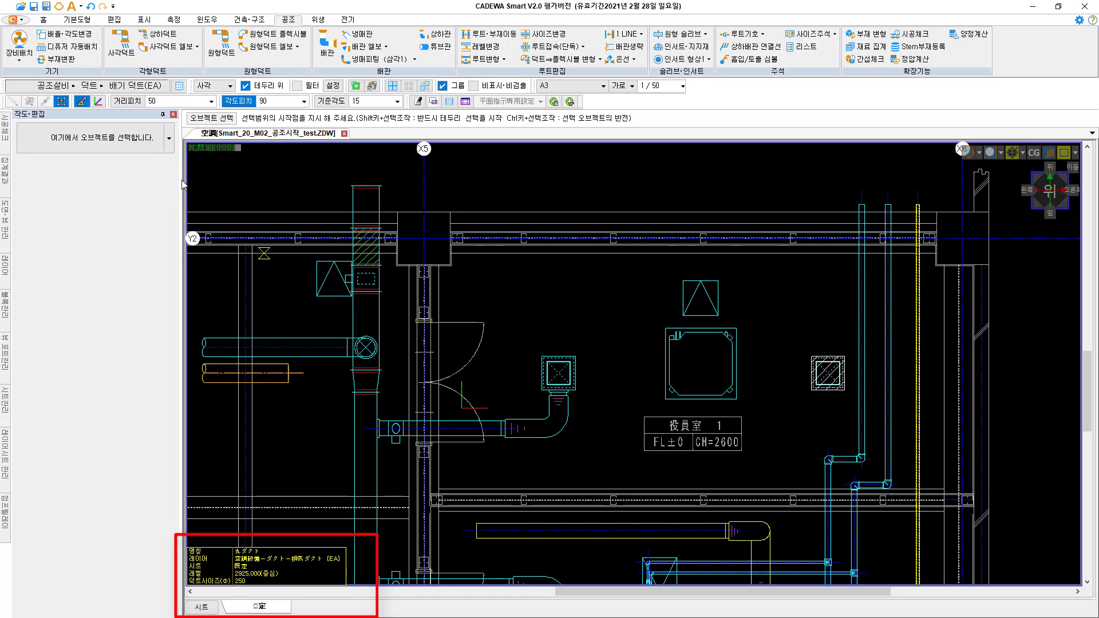
Start a rectangular duct with the preset 배기 덕트(EA) from 공조덕트(검은배경) and set its 1F level to 2800.
left_click(123, 55)
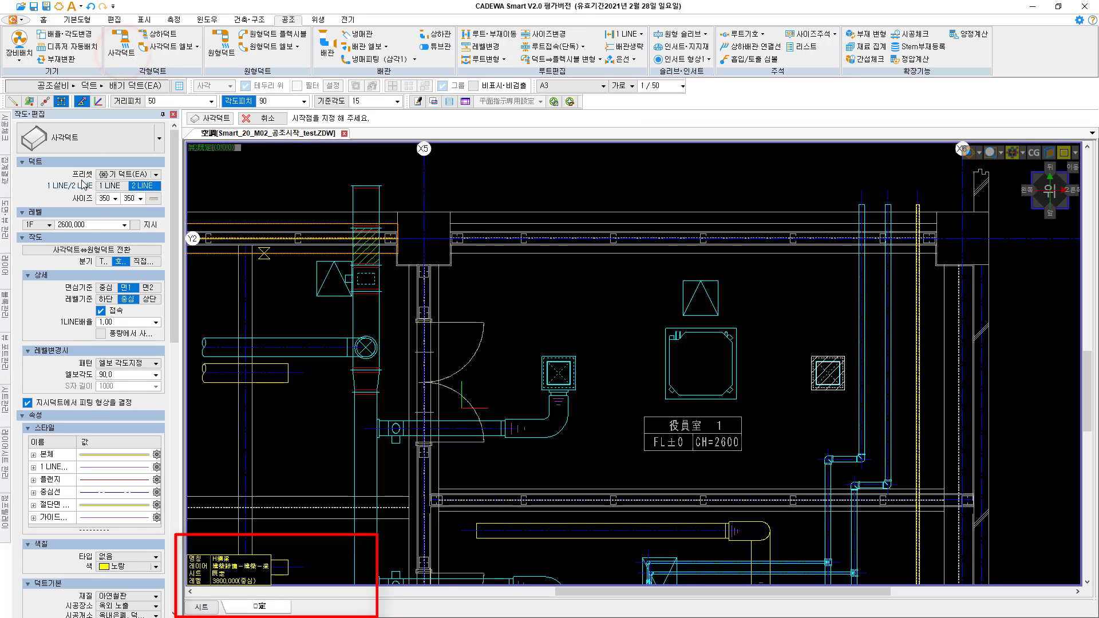
left_click(155, 175)
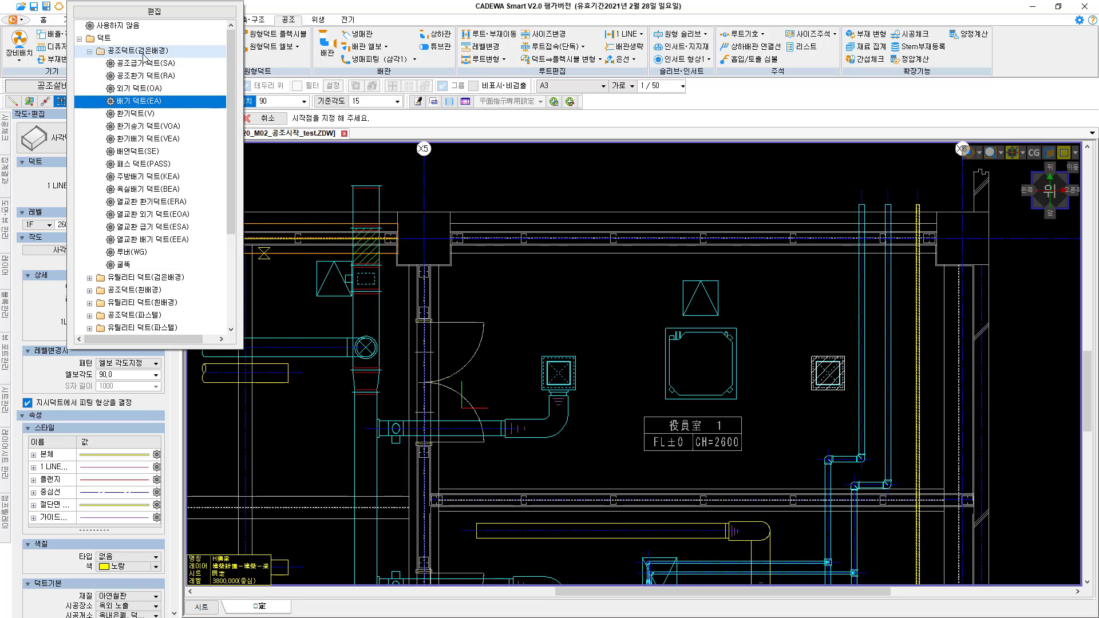
left_click(137, 101)
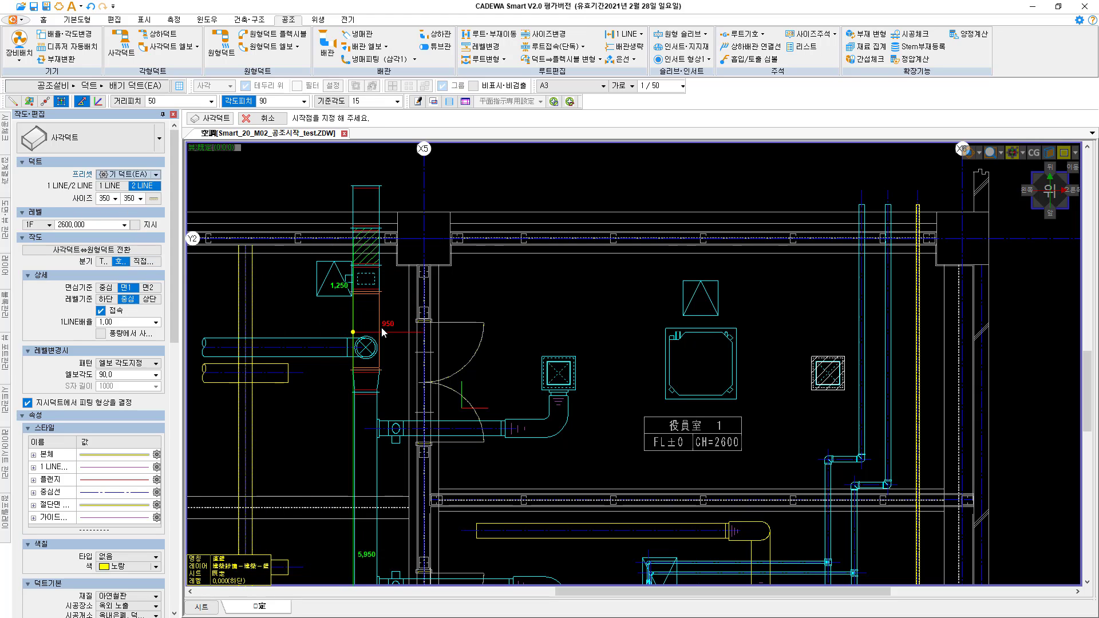
left_click(91, 225)
type("2800")
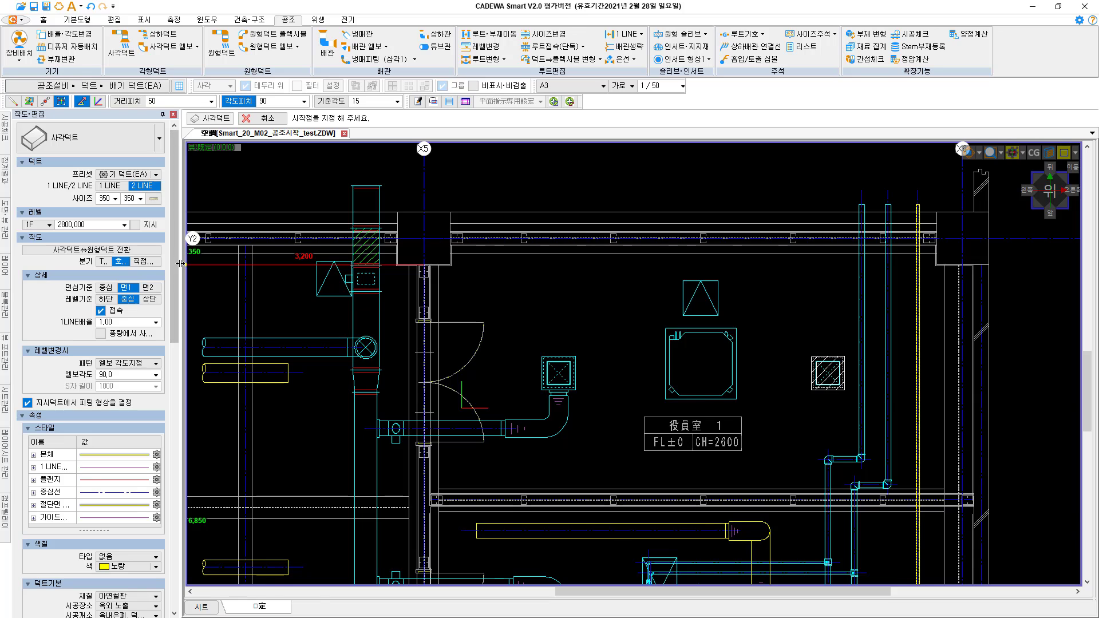
Set the exhaust duct's level reference to 하단 and replace grid snapping with snapping to existing drawing lines.
left_click_drag(181, 263, 211, 264)
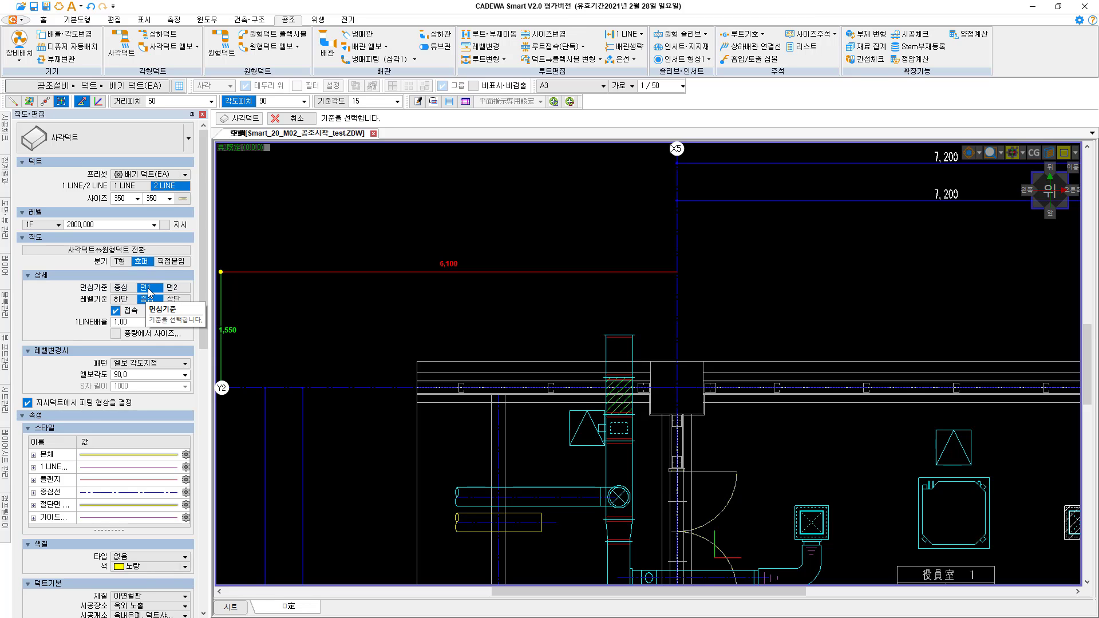
left_click(121, 300)
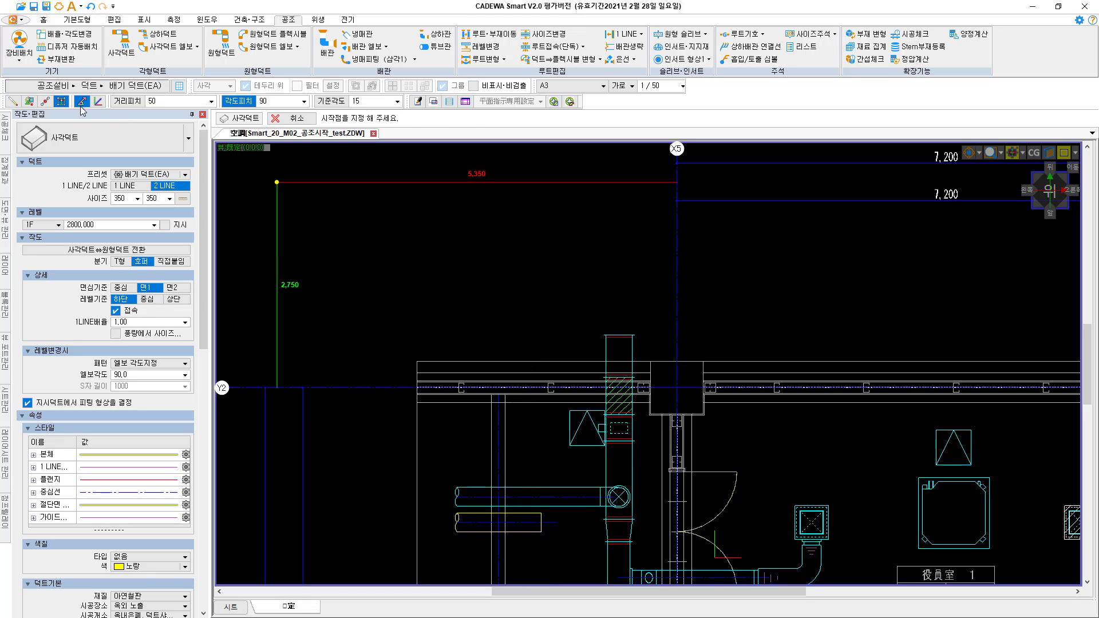
left_click(62, 102)
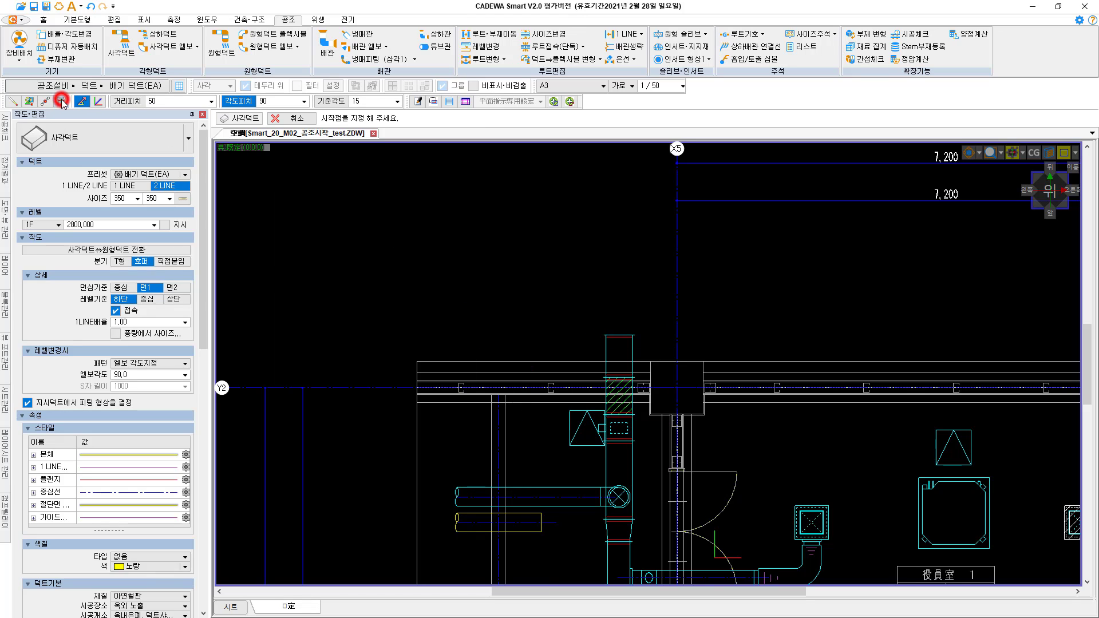
left_click(30, 102)
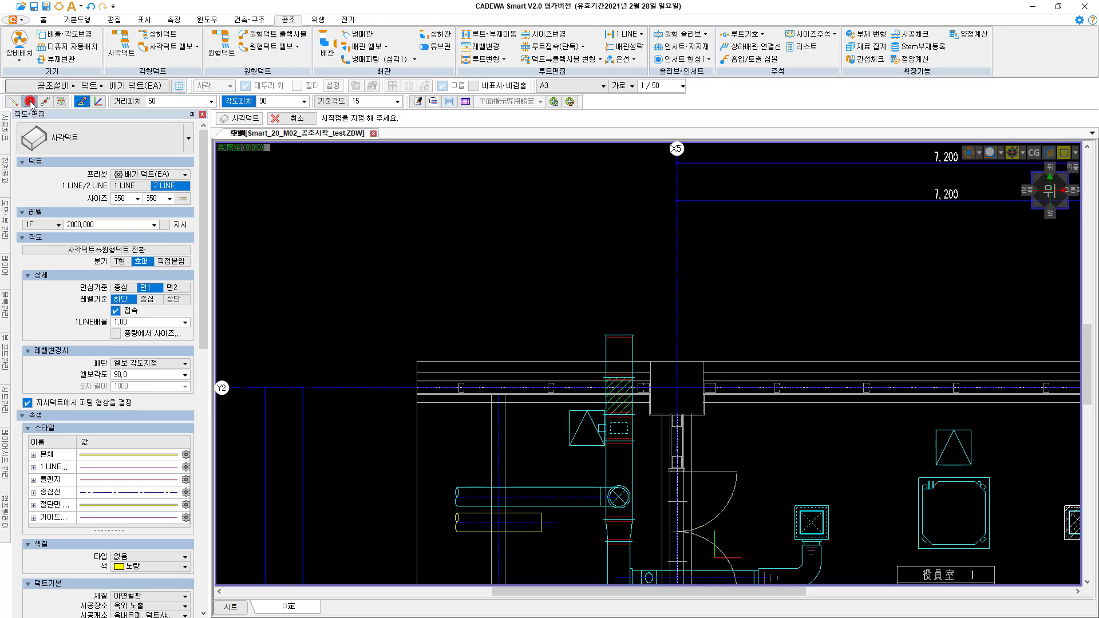
Draw the 350×350 exhaust duct offset 500 from the wall line near Y2, running about 2,915 from outside the wall into the building.
left_click(483, 401)
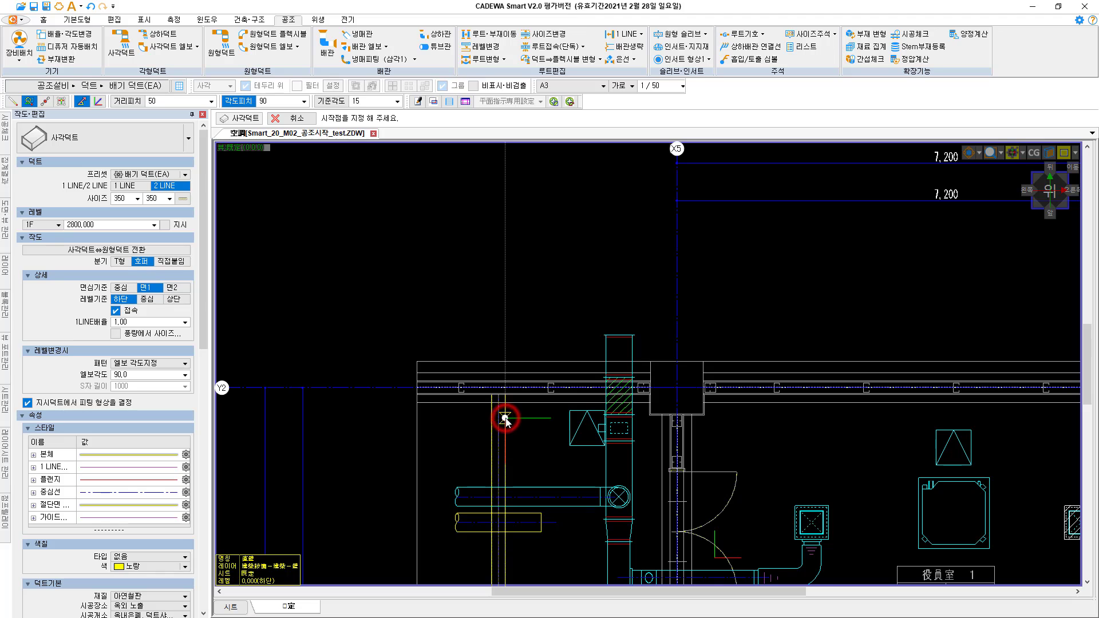
left_click(505, 419)
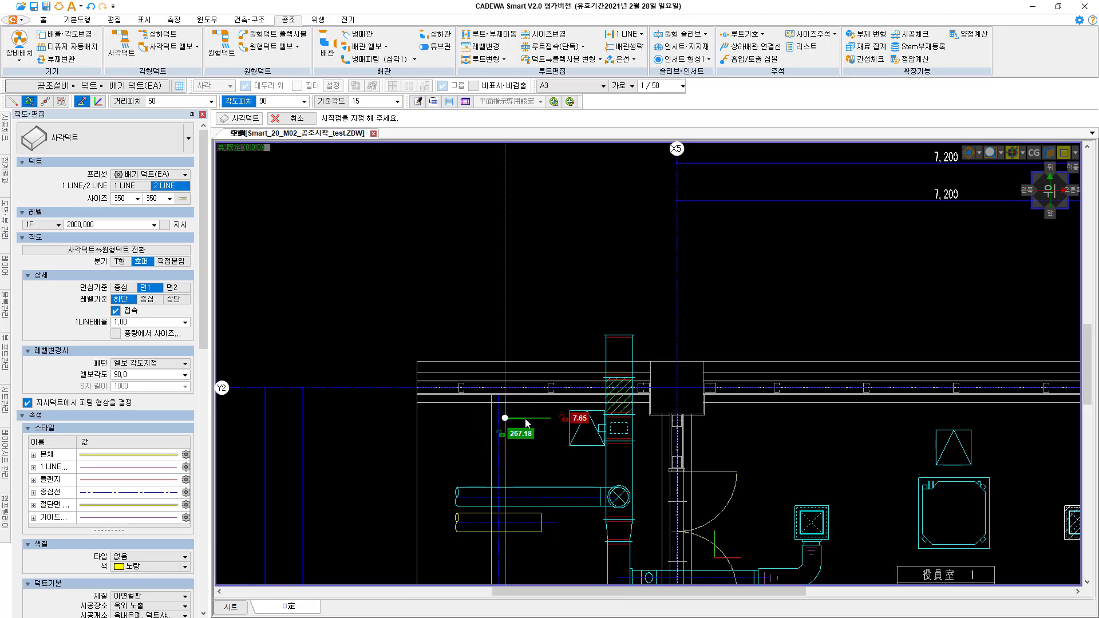
key("Tab")
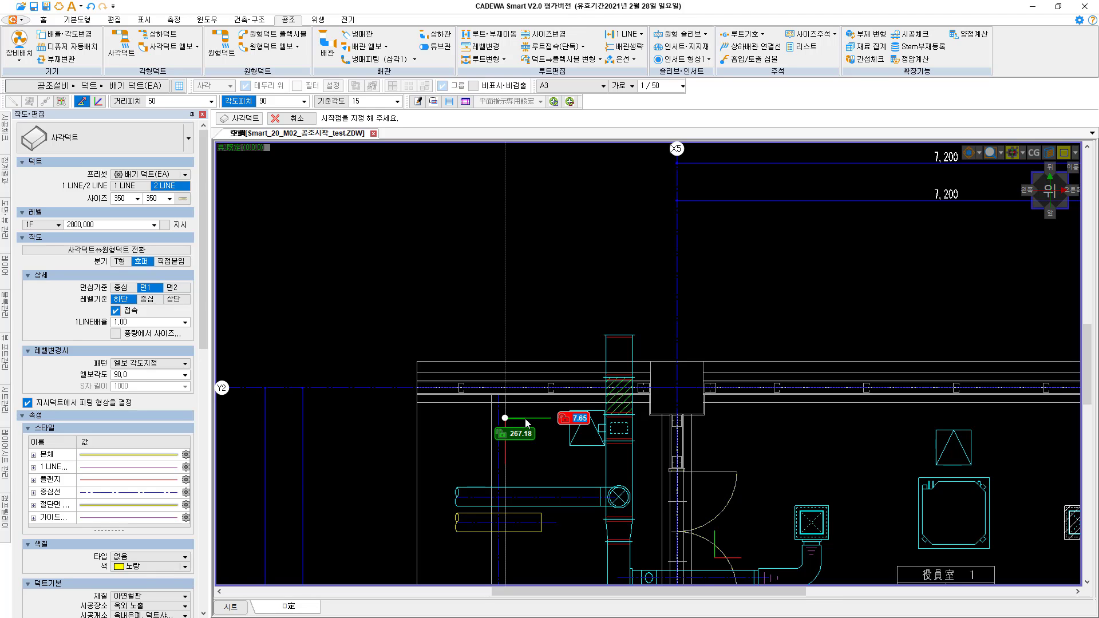
key("Tab")
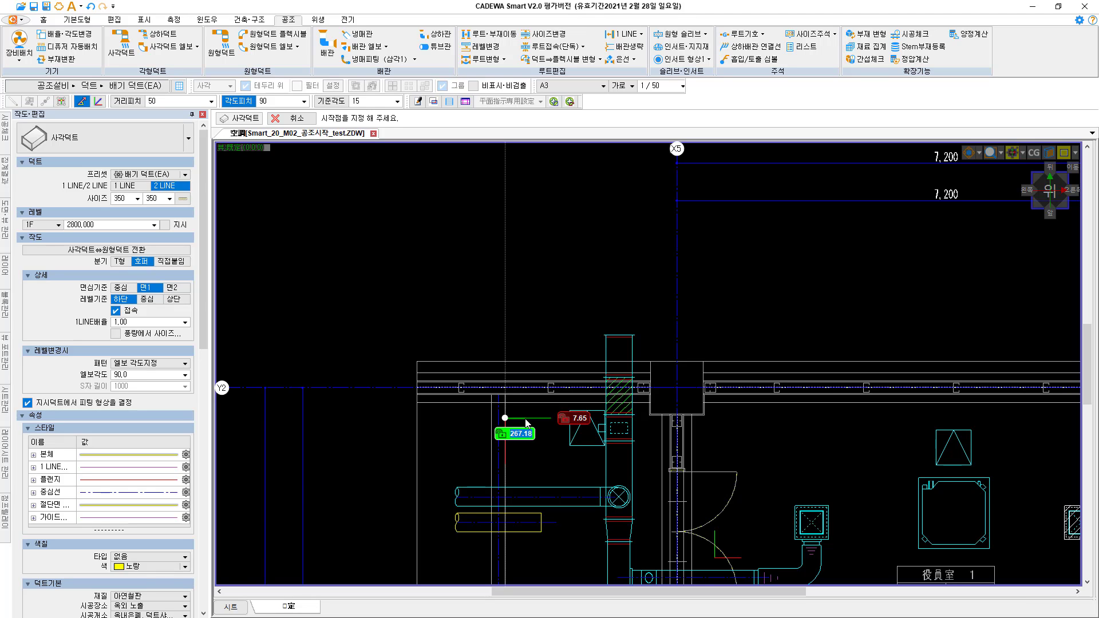
type("500")
key("Return")
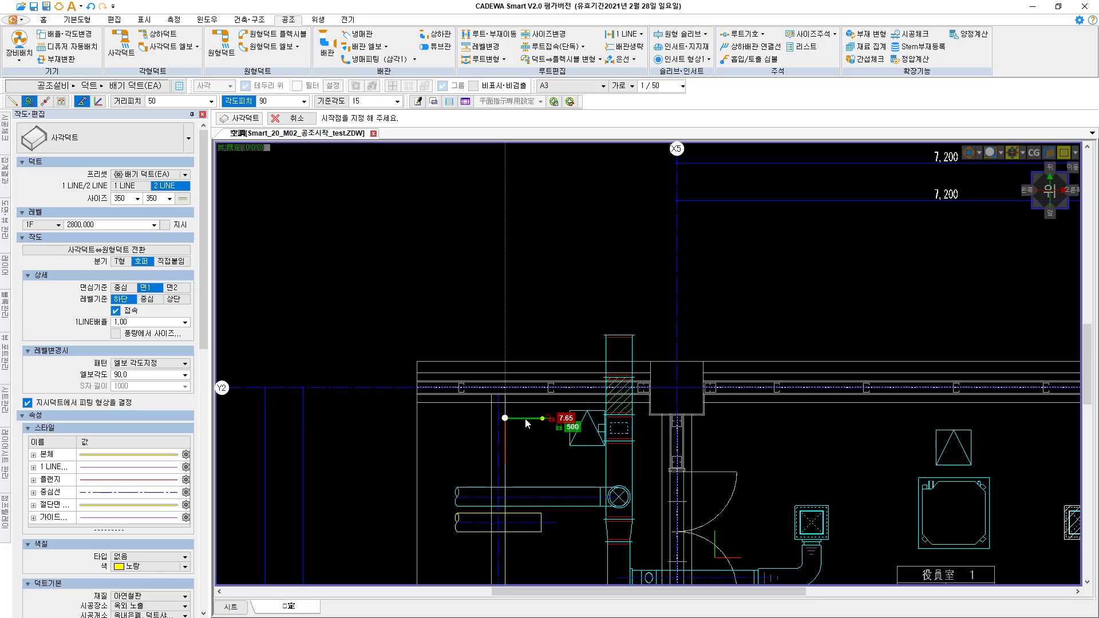
left_click(545, 334)
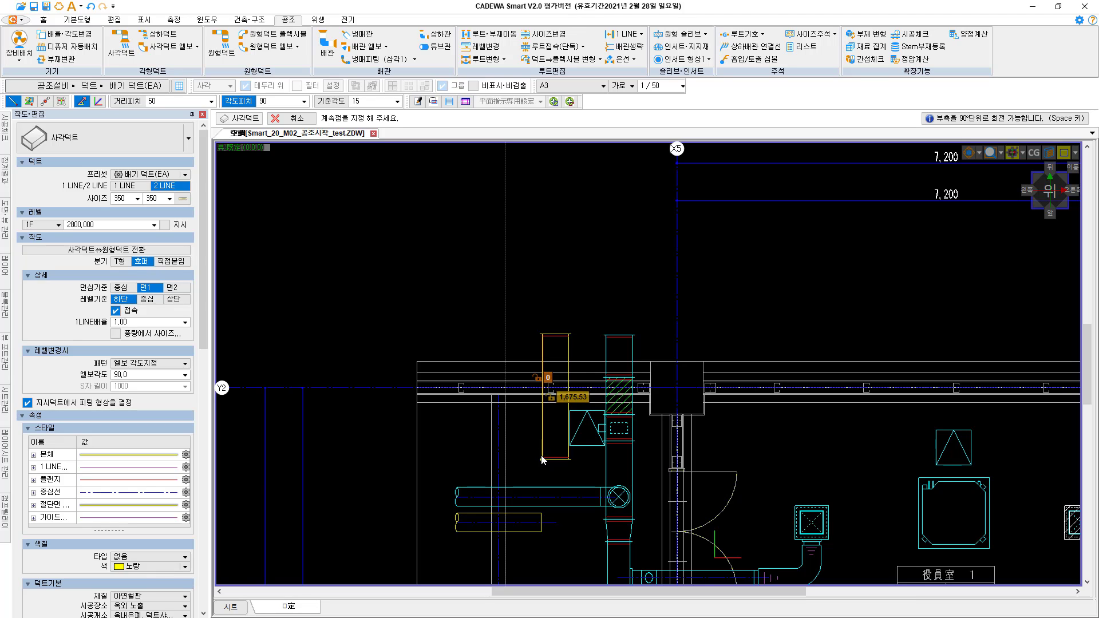
left_click(542, 554)
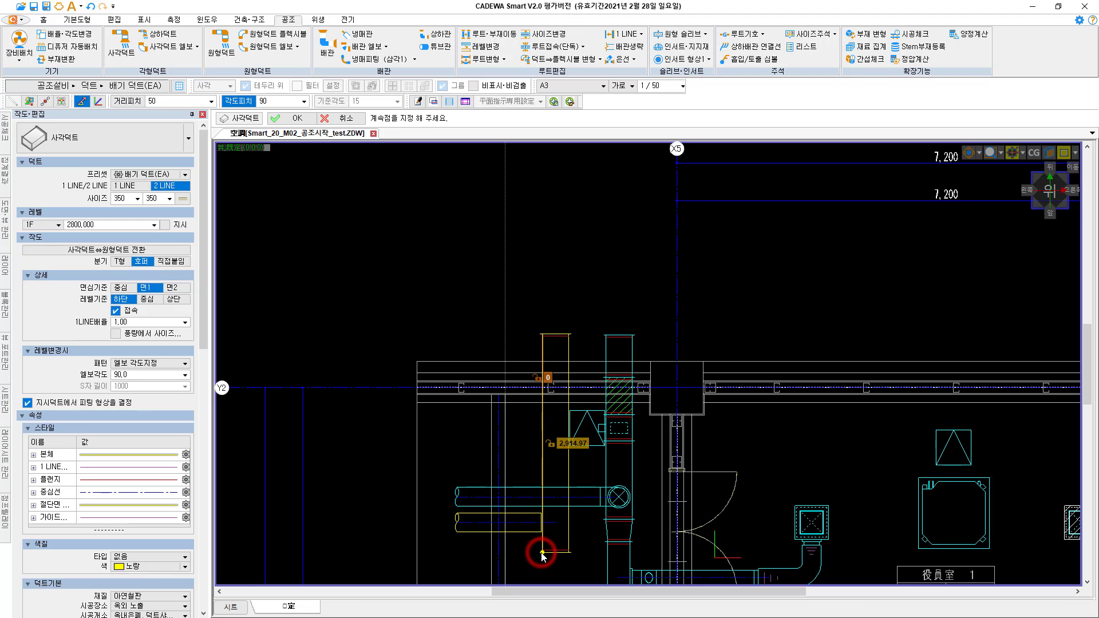
Reduce the exhaust duct to 300×300, continue it straight for about 2,525, and finish the run.
middle_click_drag(541, 561, 530, 373)
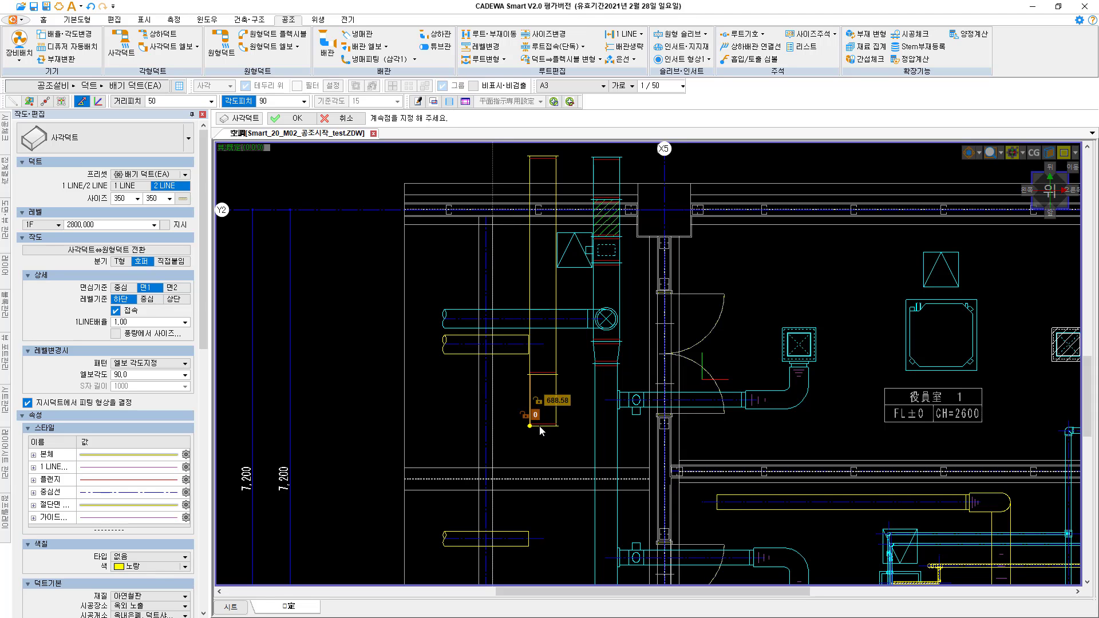
left_click(137, 198)
left_click(129, 161)
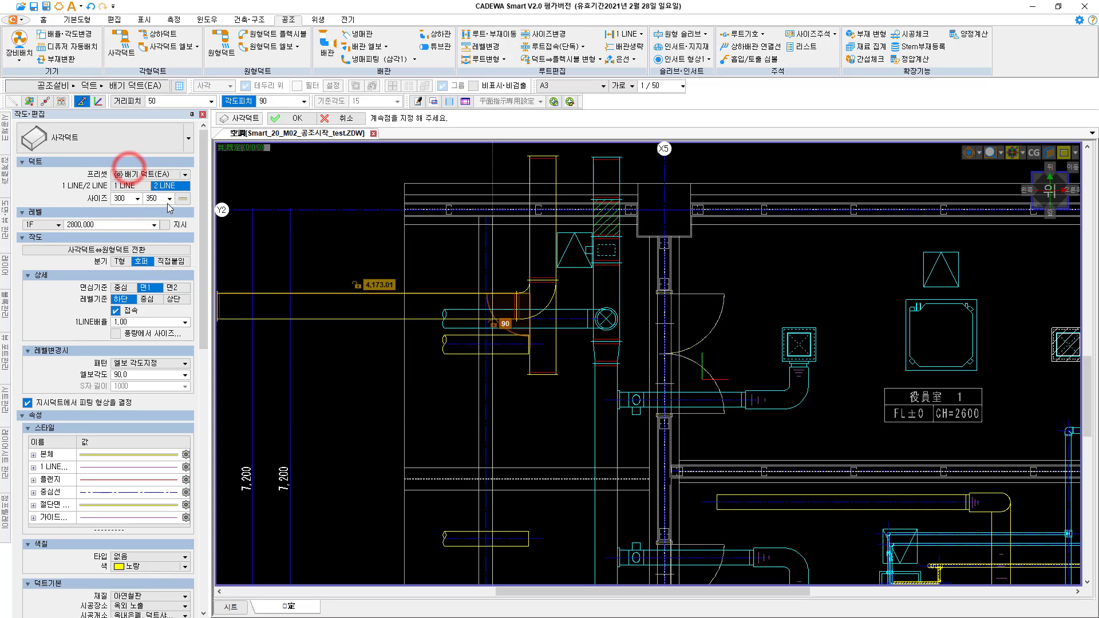
left_click(169, 198)
left_click(159, 177)
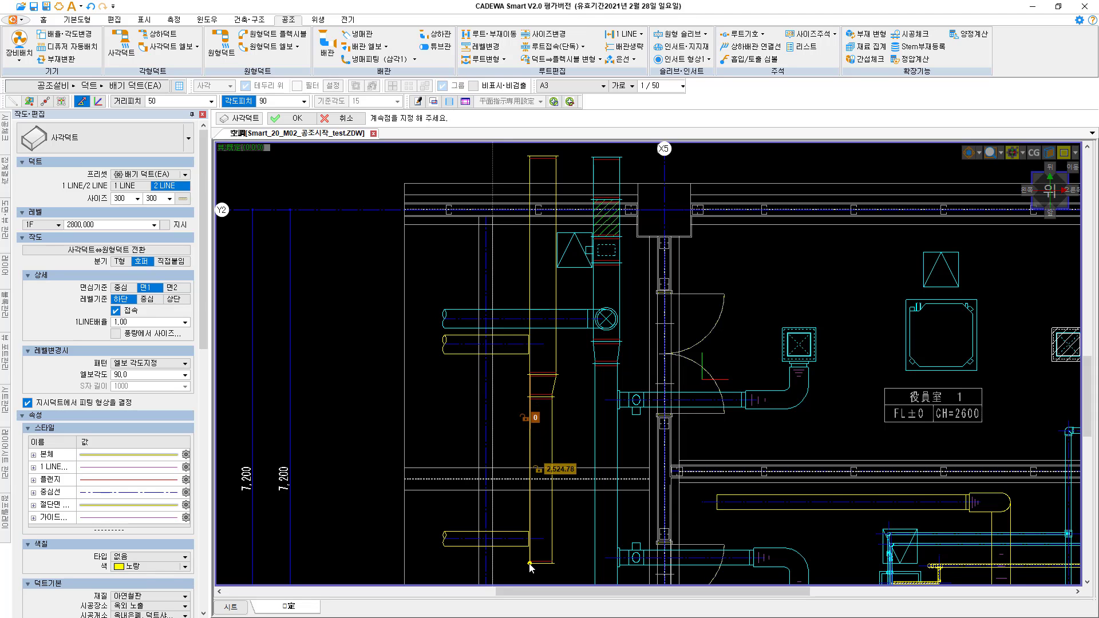
double_click(530, 565)
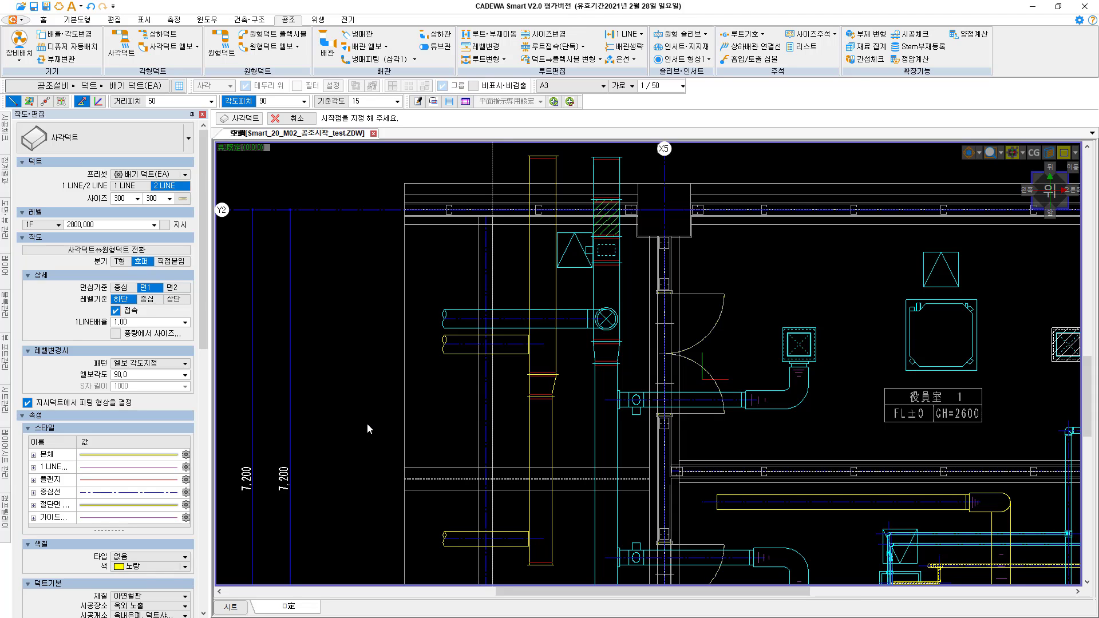
left_click(357, 279)
key("Escape")
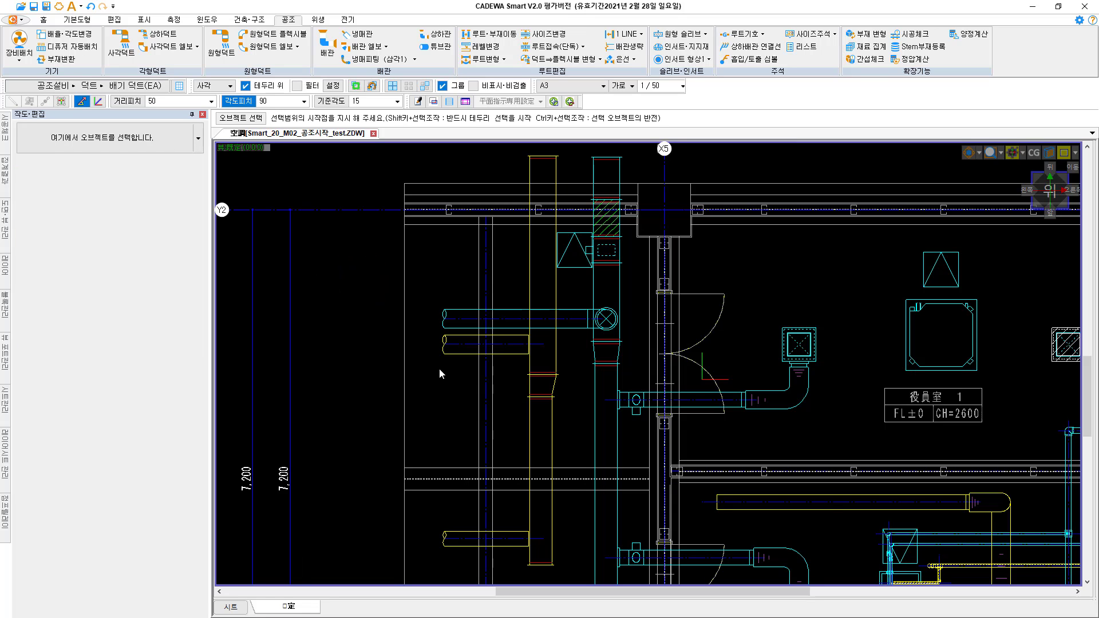
Start a size 200 round duct with the 배기 덕트(EA) preset and set its 1F level to 3500.
mouse_move(437, 389)
middle_mouse_down()
mouse_move(362, 308)
mouse_move(324, 304)
middle_mouse_up()
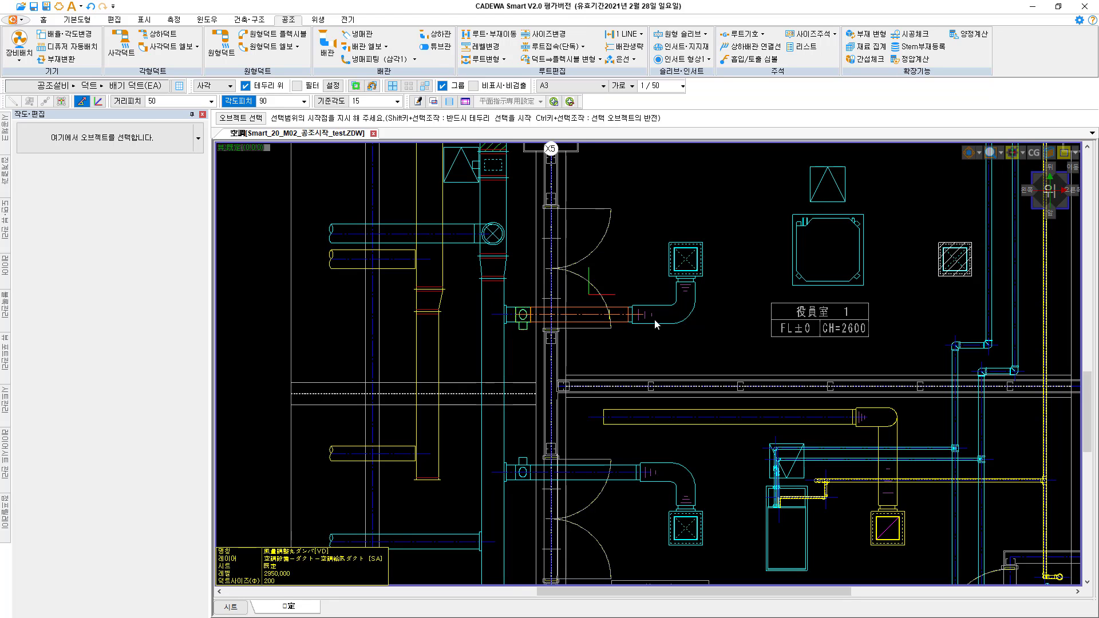
left_click(956, 266)
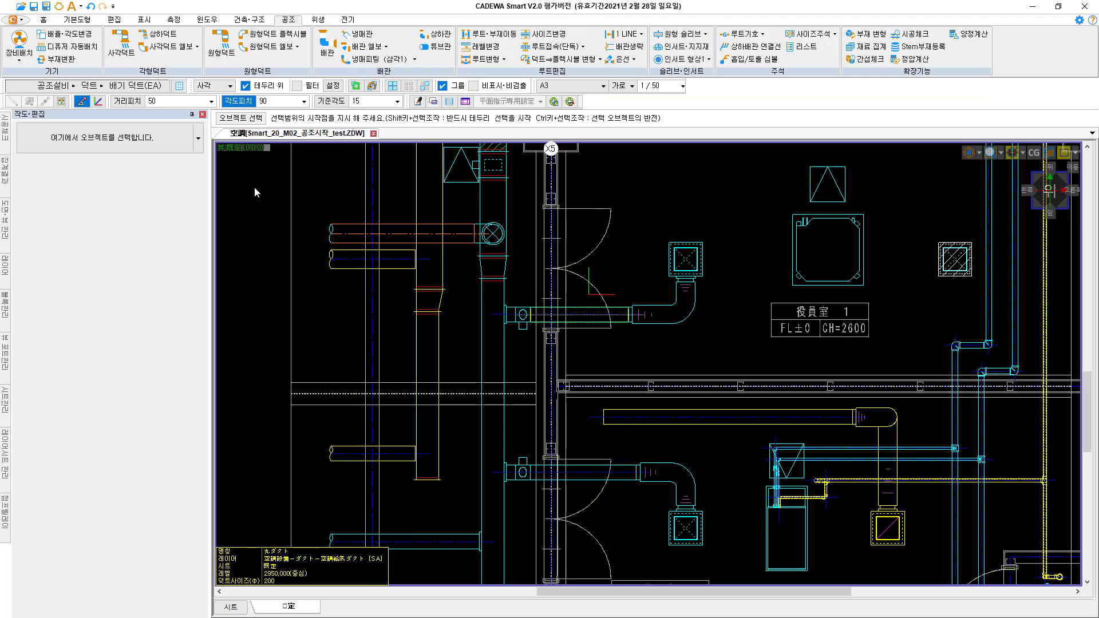
left_click(222, 51)
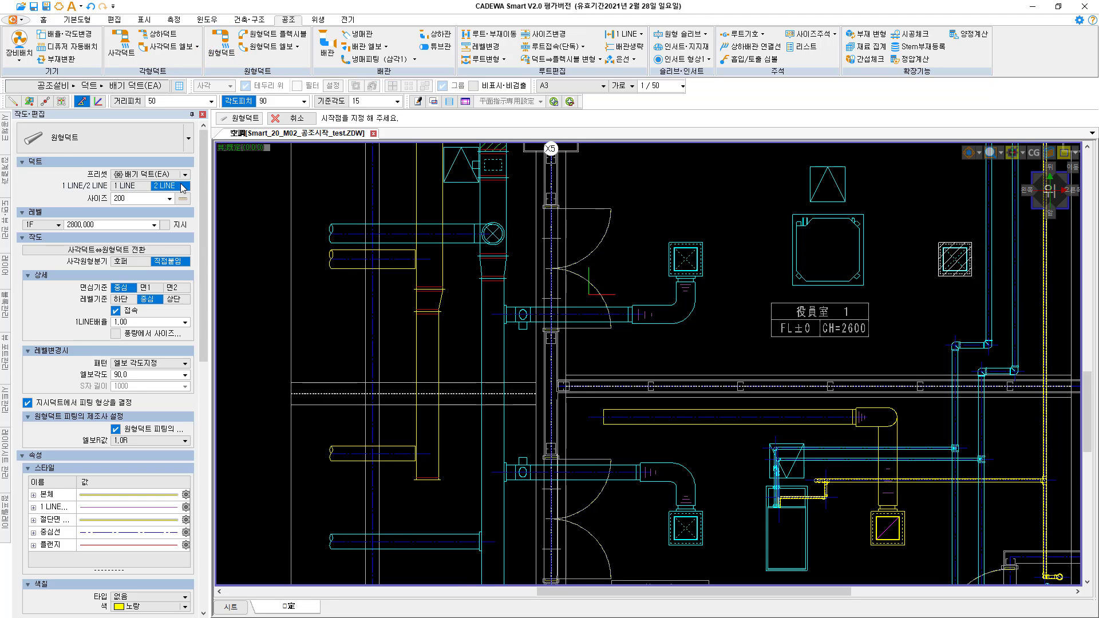
left_click(133, 198)
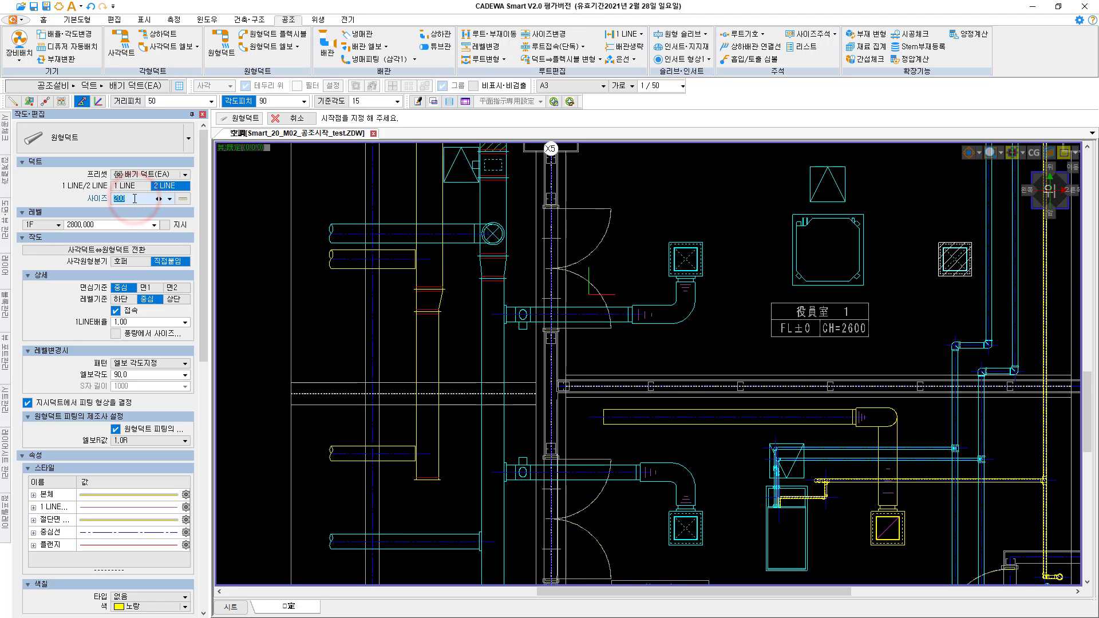
left_click(102, 223)
type("3500")
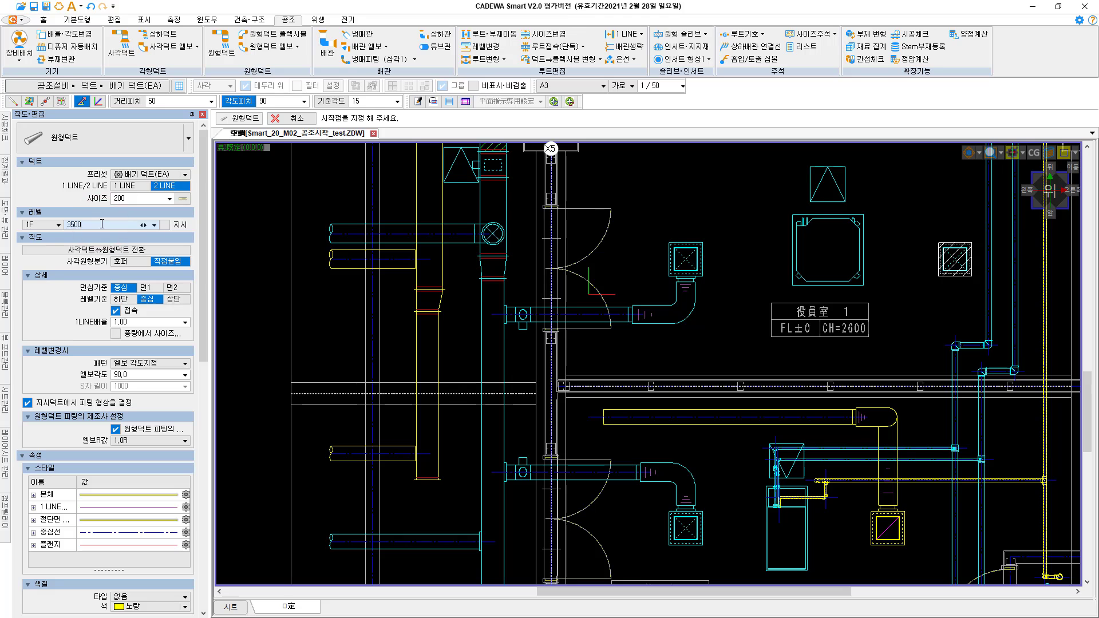
key("Return")
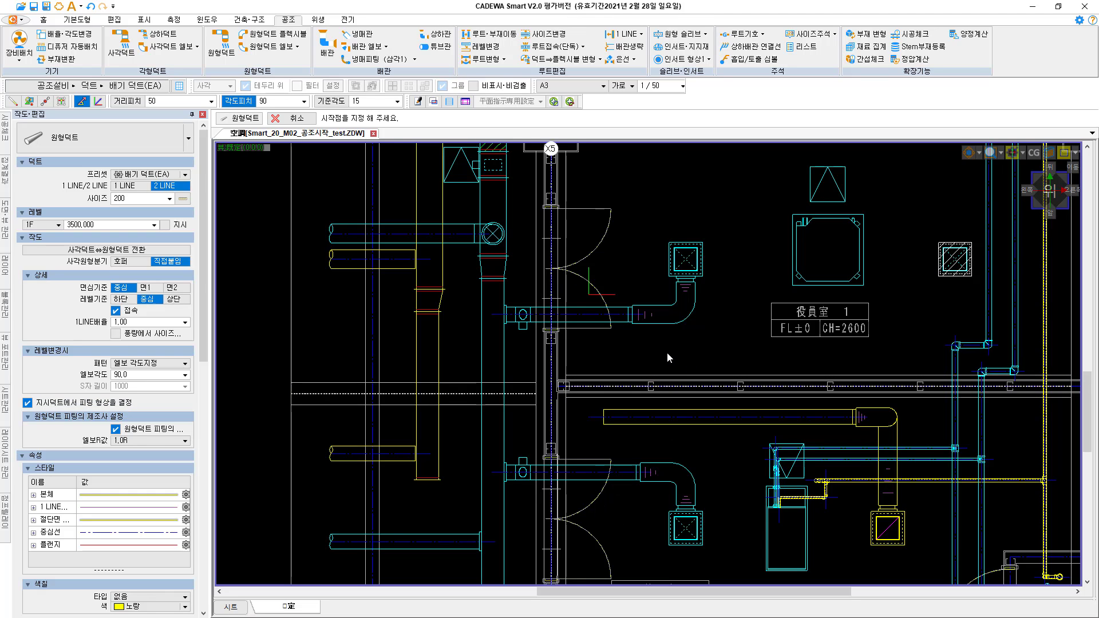
Draw the round exhaust duct about 6,400 long from below the outlet across 役員室 1 to join the rectangular exhaust main.
left_click(922, 353)
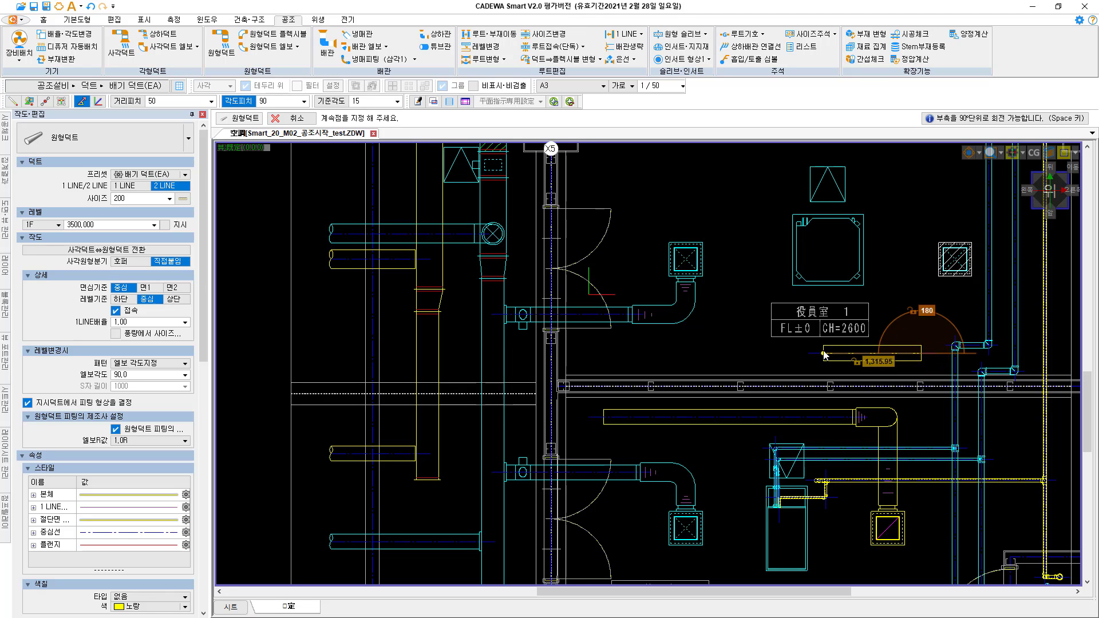
left_click(425, 351)
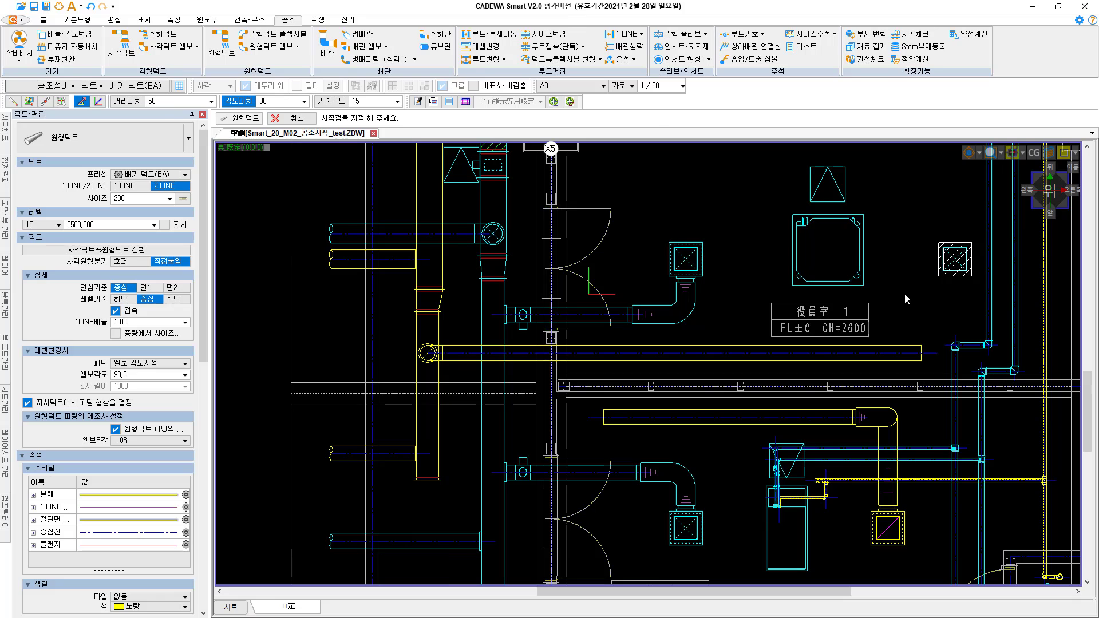
key("Escape")
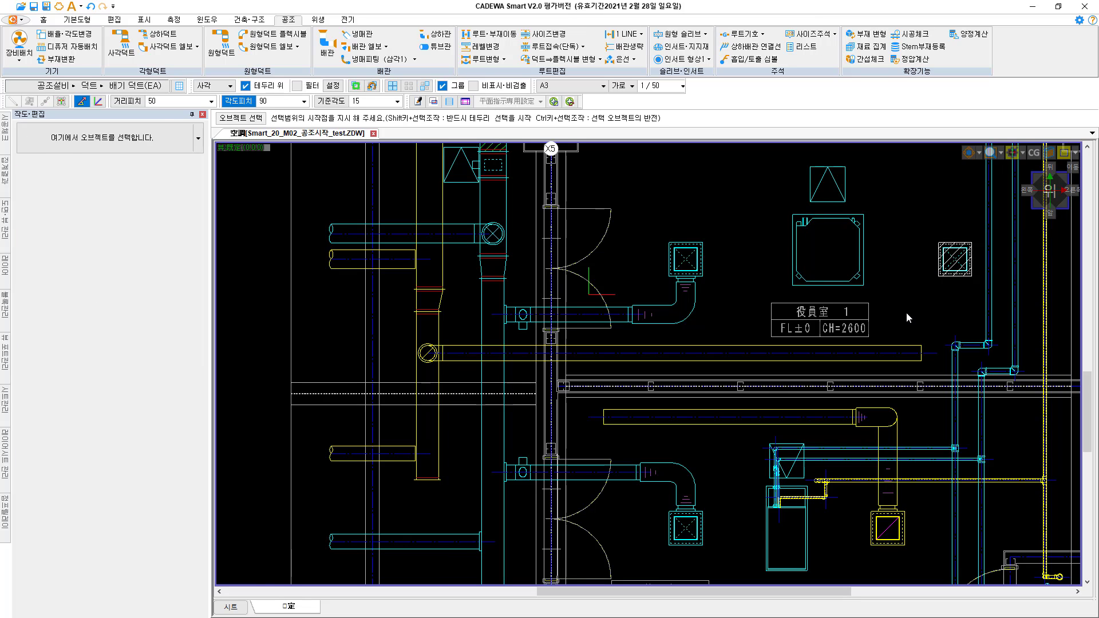
Shorten the round exhaust duct's free end inside 役員室 1 to just beyond the room label.
left_click(920, 361)
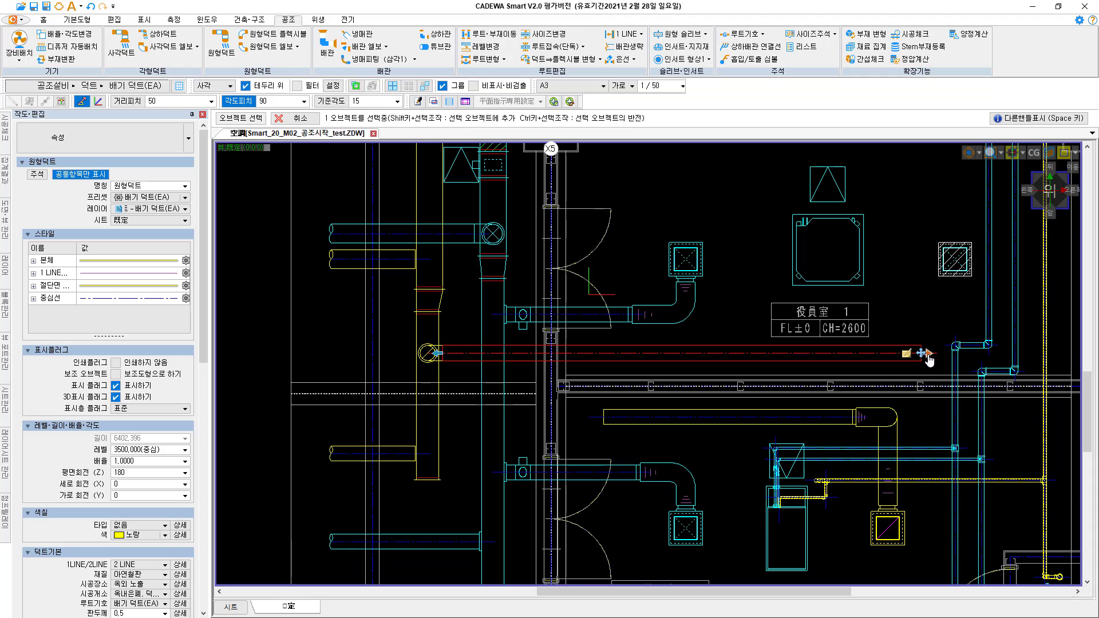
left_click(927, 355)
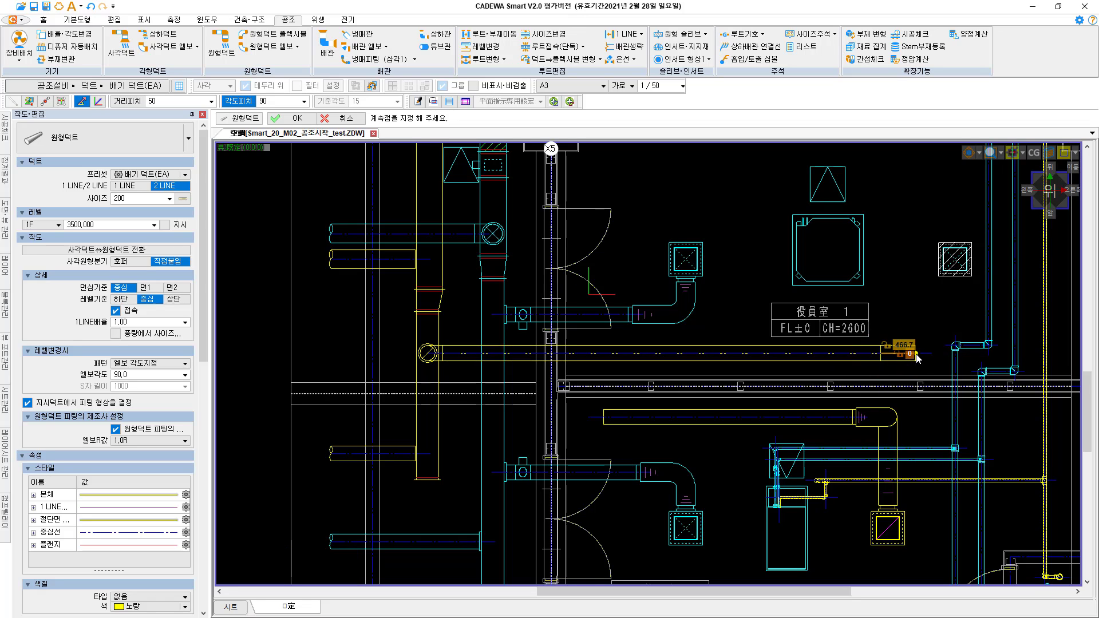
key("Escape")
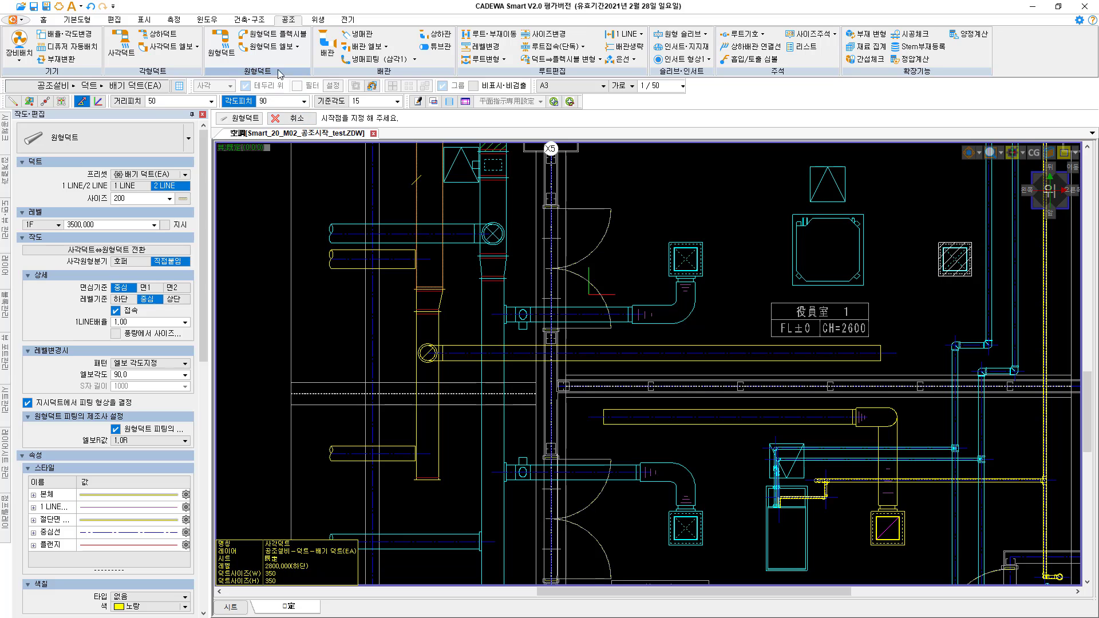
Connect the round exhaust duct's free end to the exhaust outlet in 役員室 1 with a size 200 flexible duct of 소음 material.
left_click(280, 38)
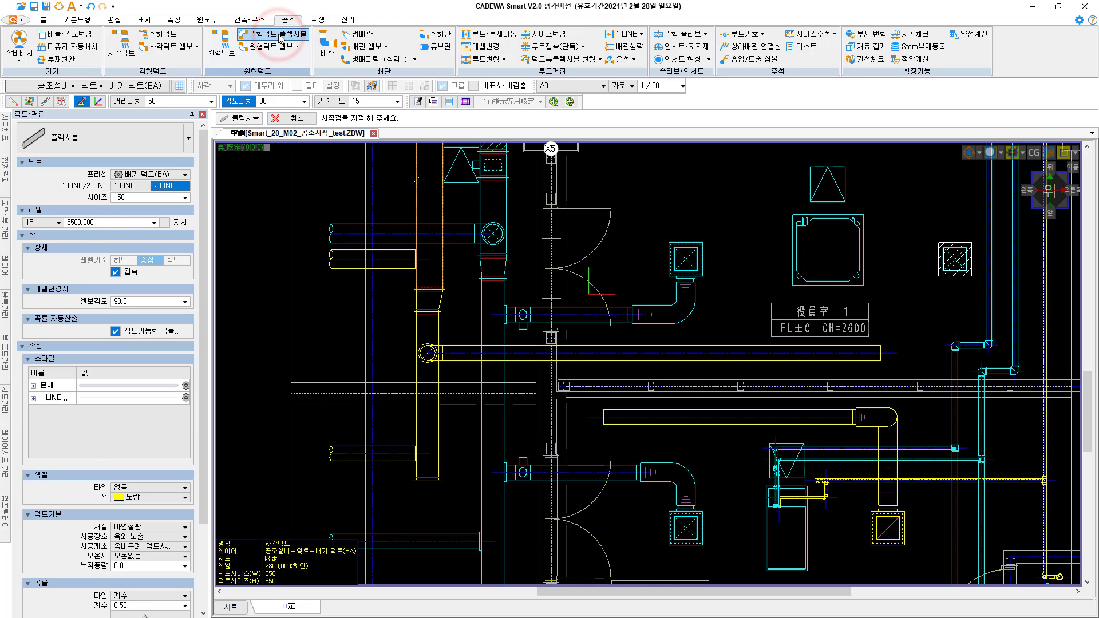
double_click(131, 197)
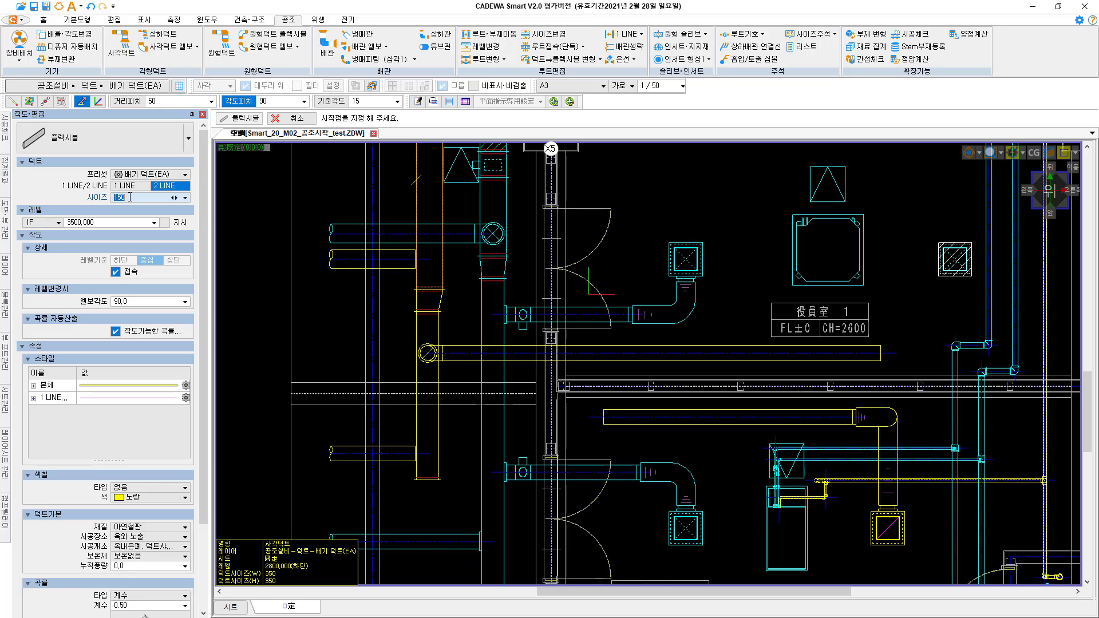
type("200")
key("Return")
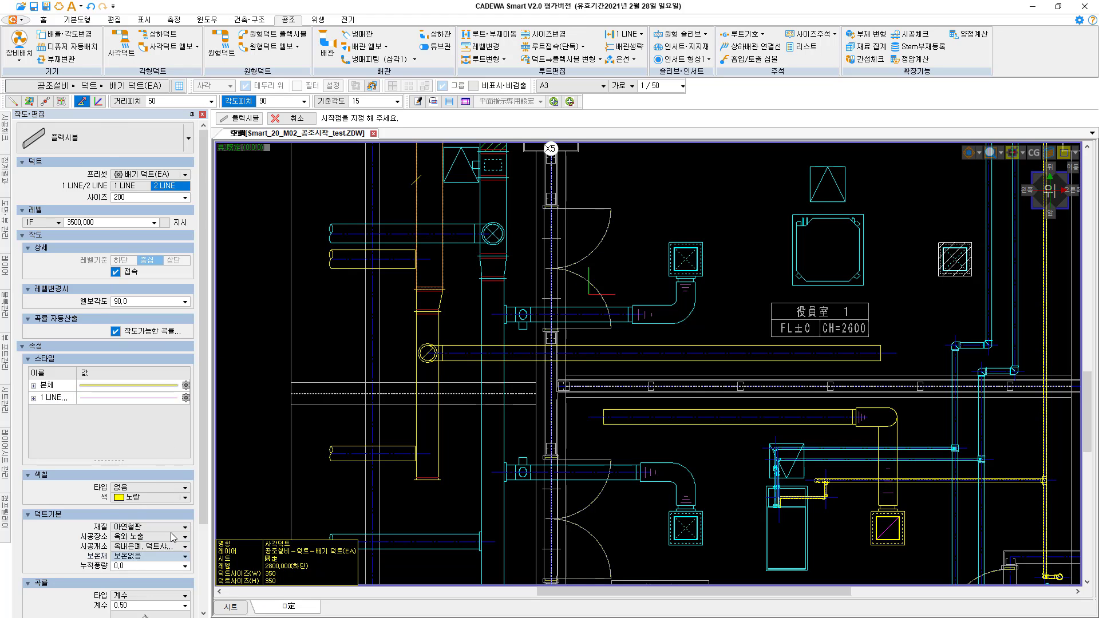
left_click_drag(204, 486, 205, 575)
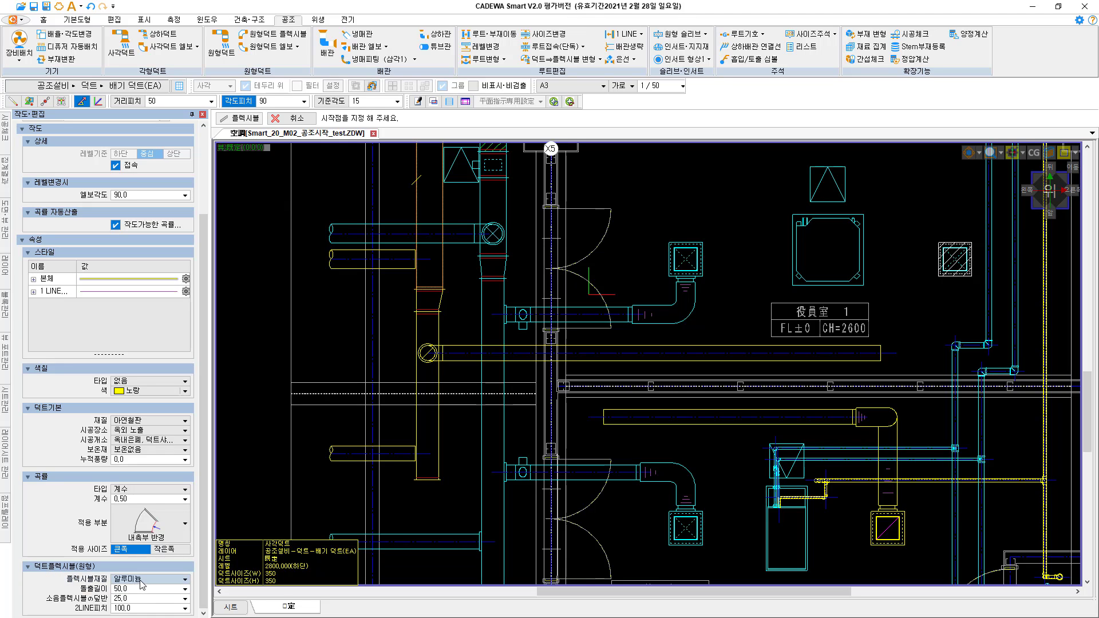
left_click(185, 579)
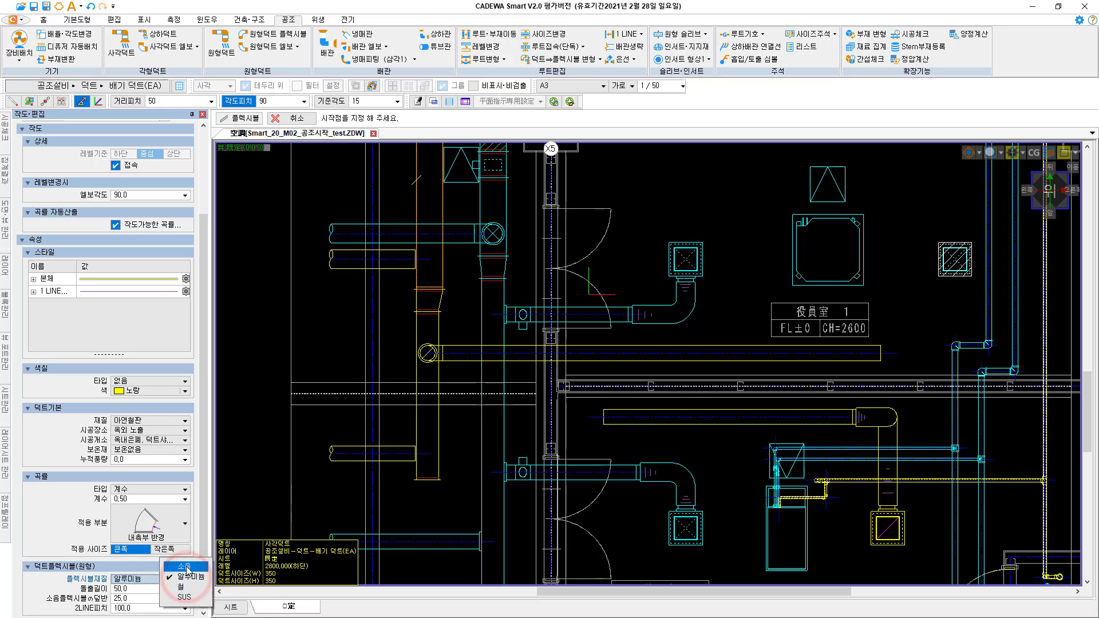
left_click(184, 567)
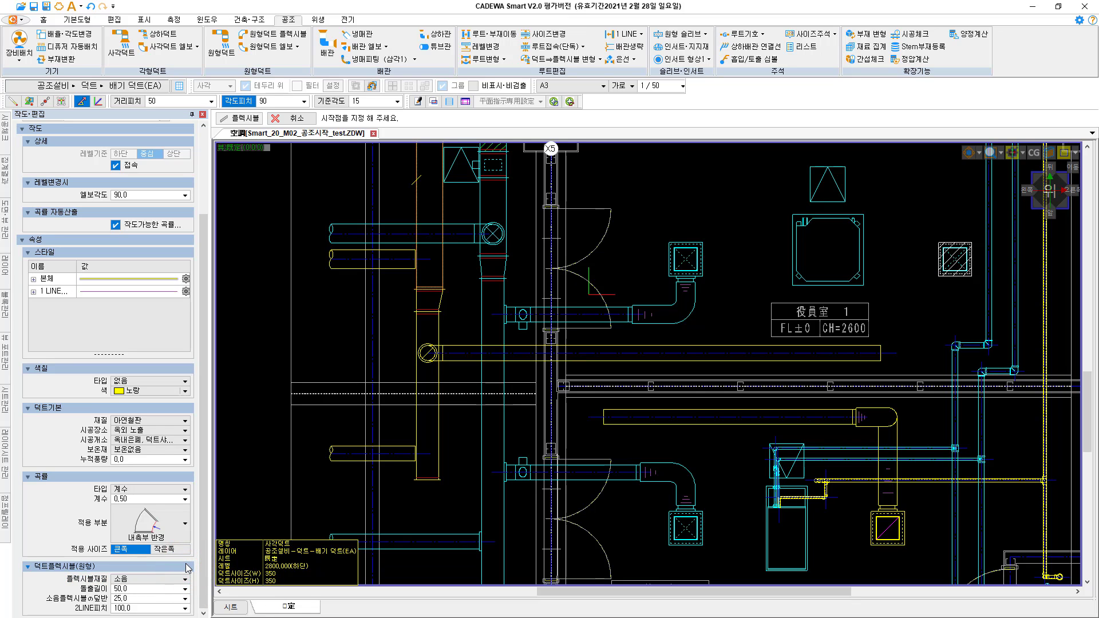
left_click(882, 353)
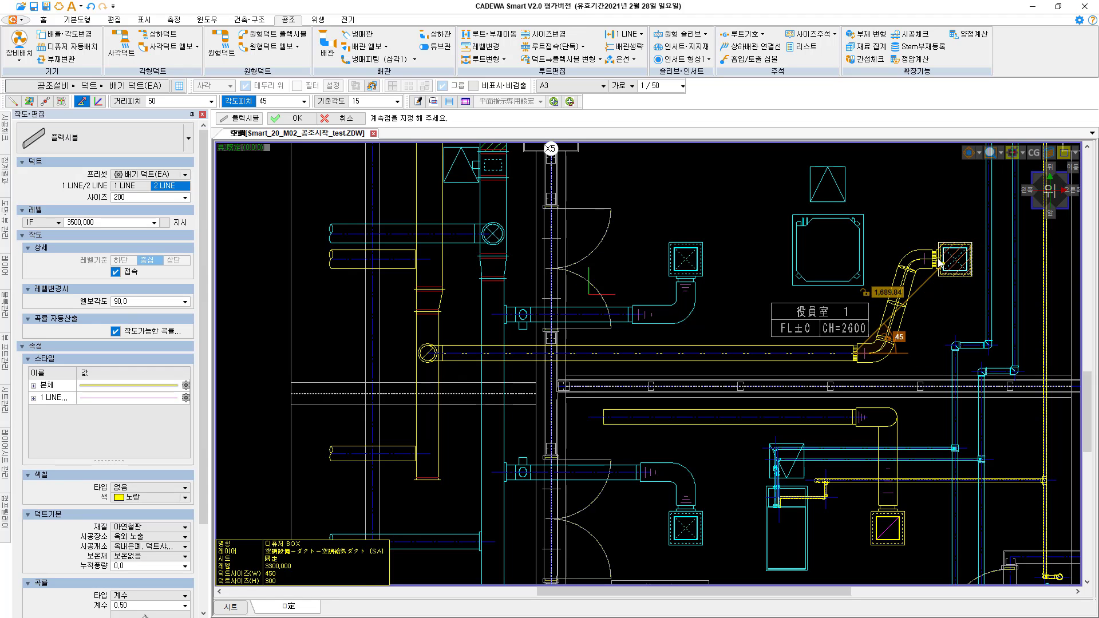
left_click(940, 263)
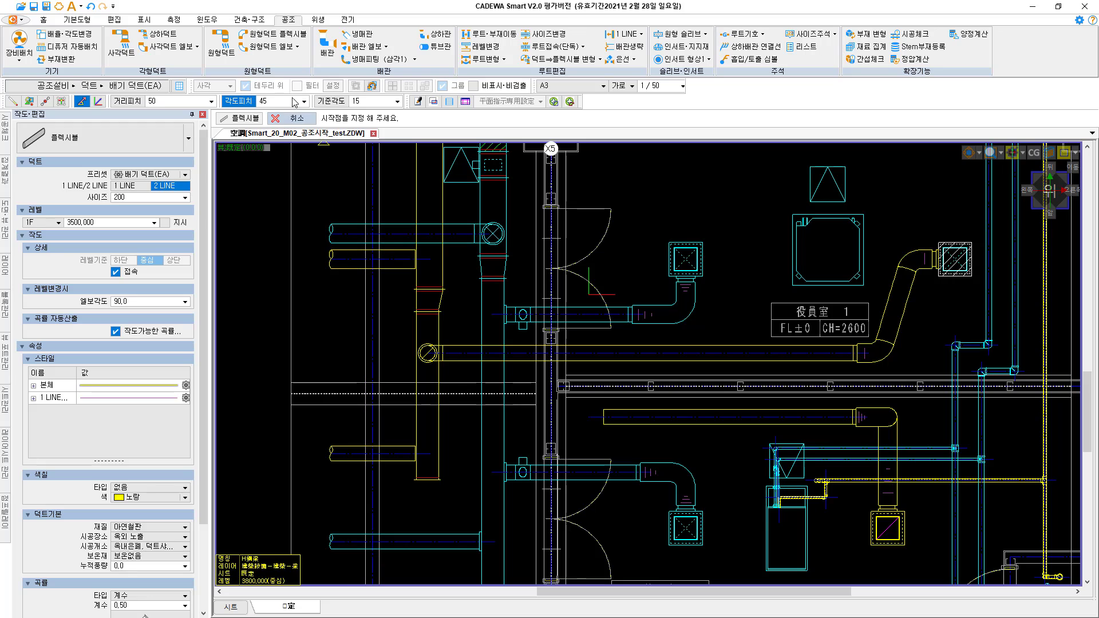
Try adding round duct collars (원형덕트 컬러) where the two existing round exhaust branches meet the rectangular exhaust main.
left_click(297, 48)
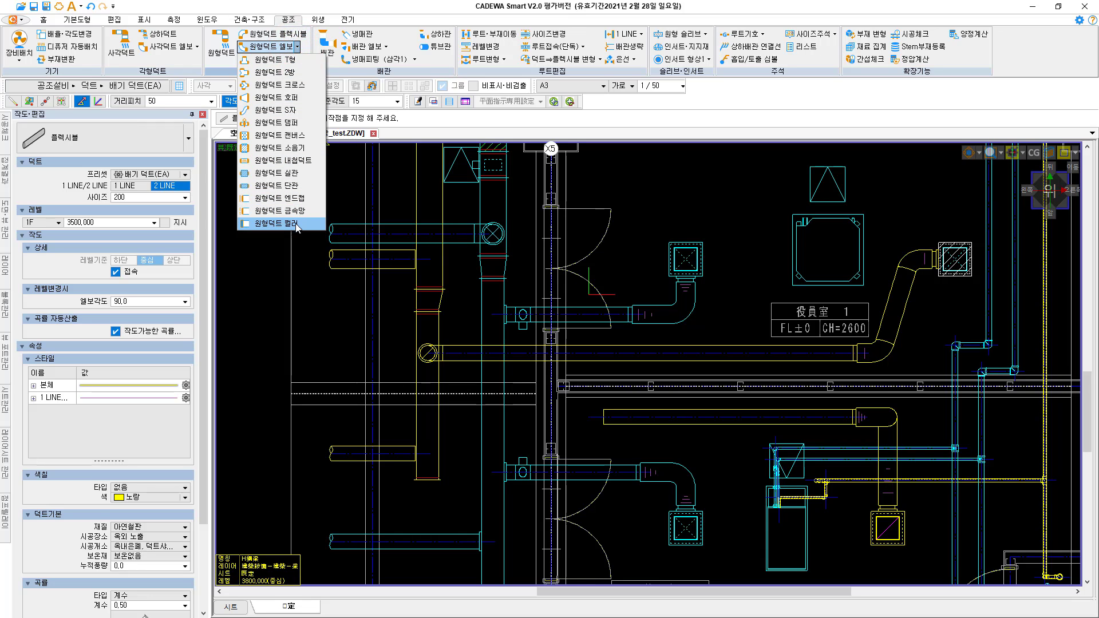
left_click(277, 225)
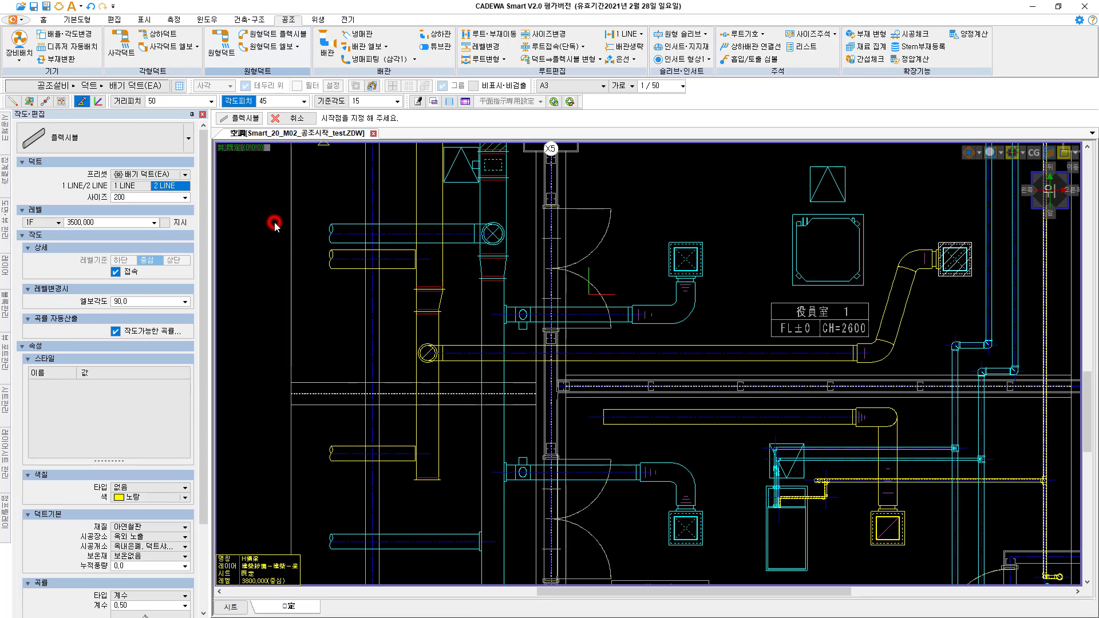
left_click(438, 273)
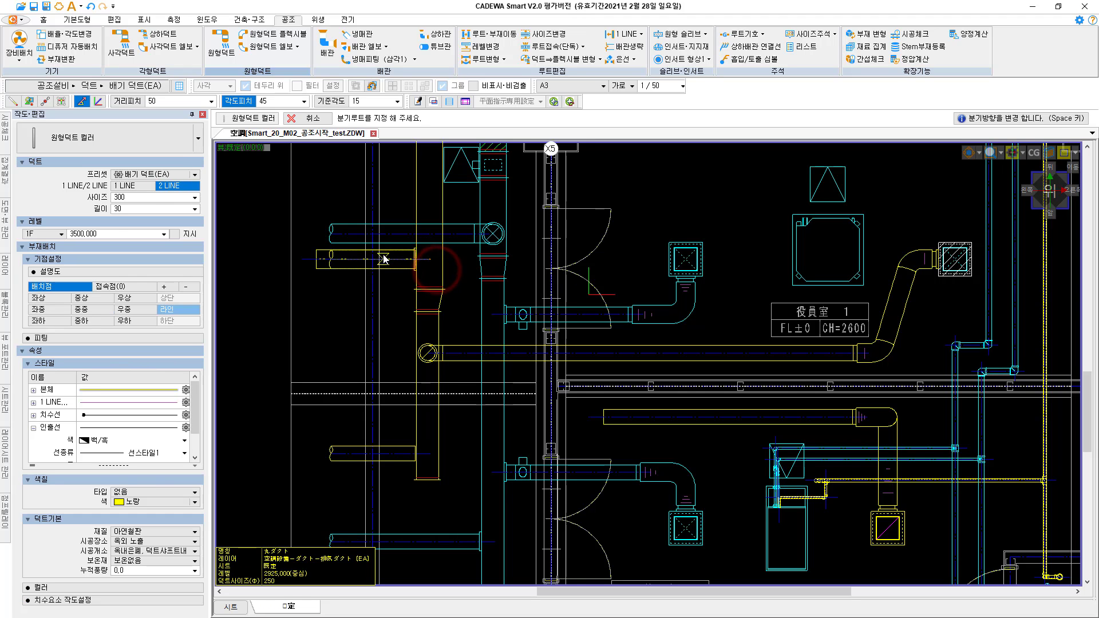
left_click(399, 262)
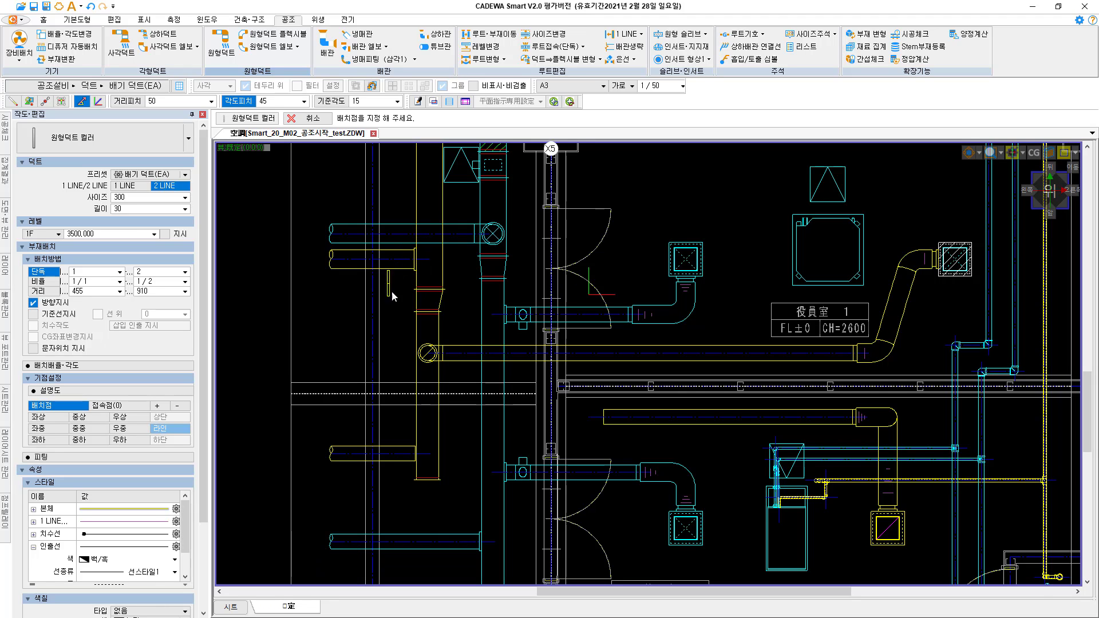
left_click(424, 443)
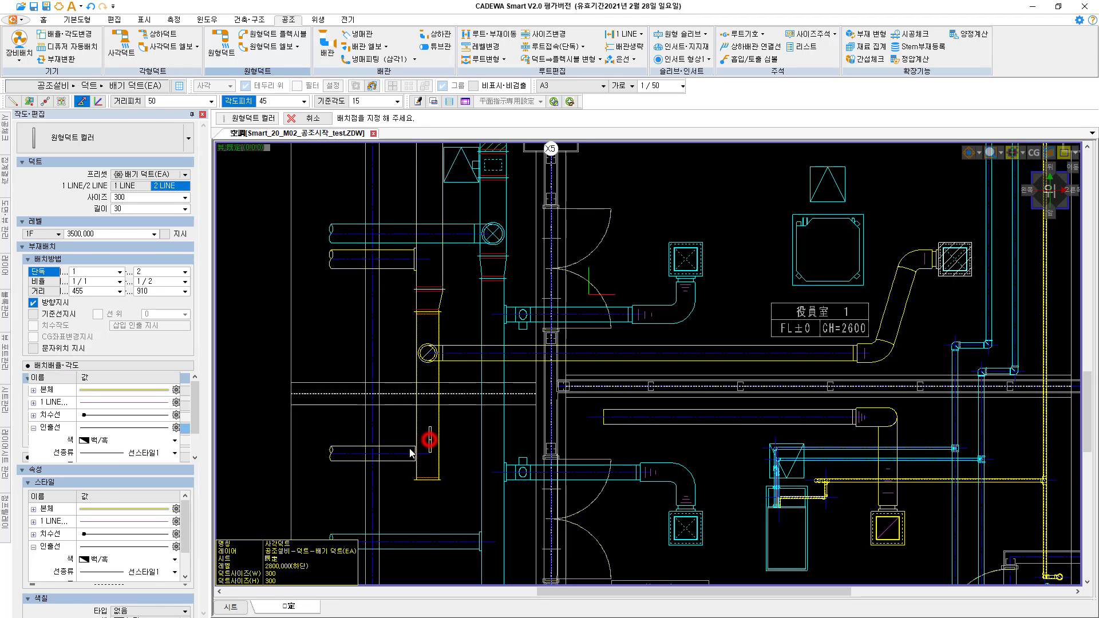
left_click(399, 458)
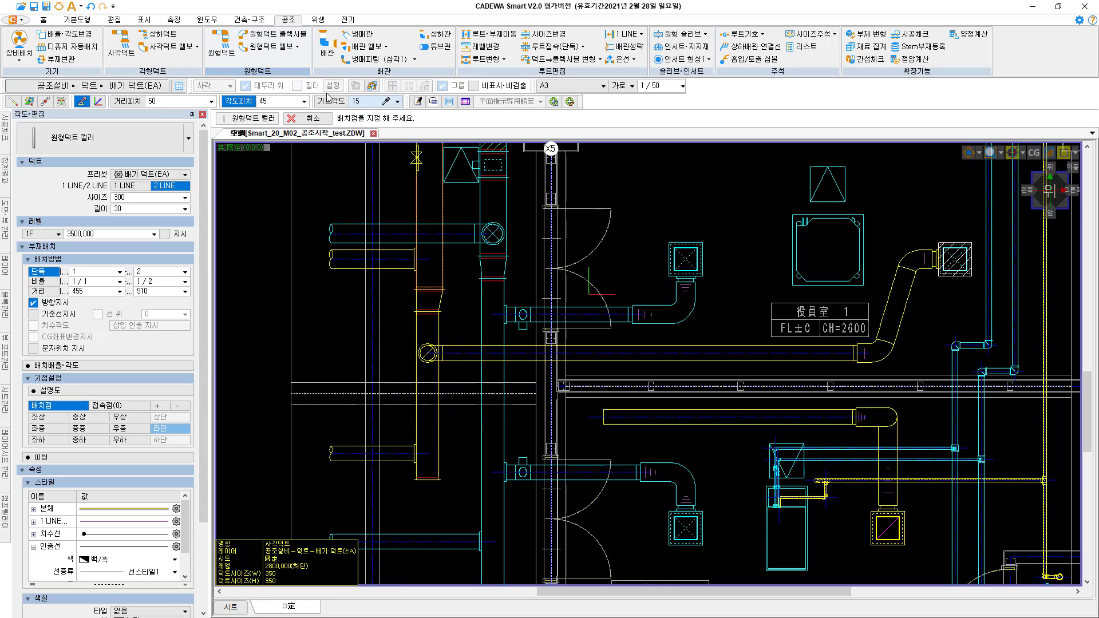
Try adding duct reducers (레듀셔) where the upper and lower round exhaust branches meet the rectangular exhaust main.
left_click(273, 35)
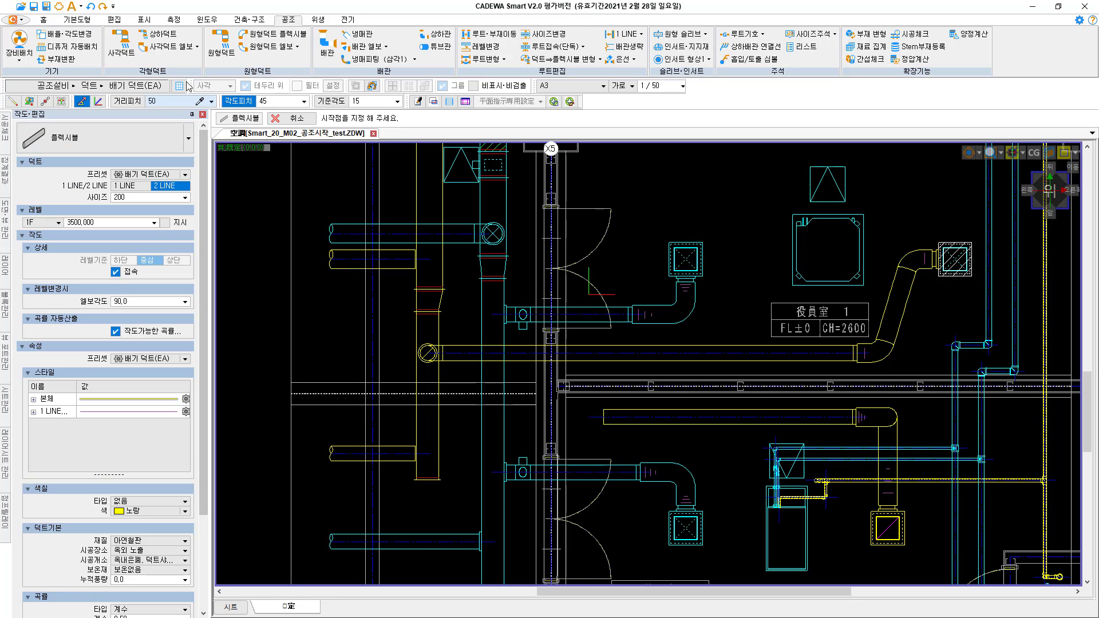
left_click(197, 46)
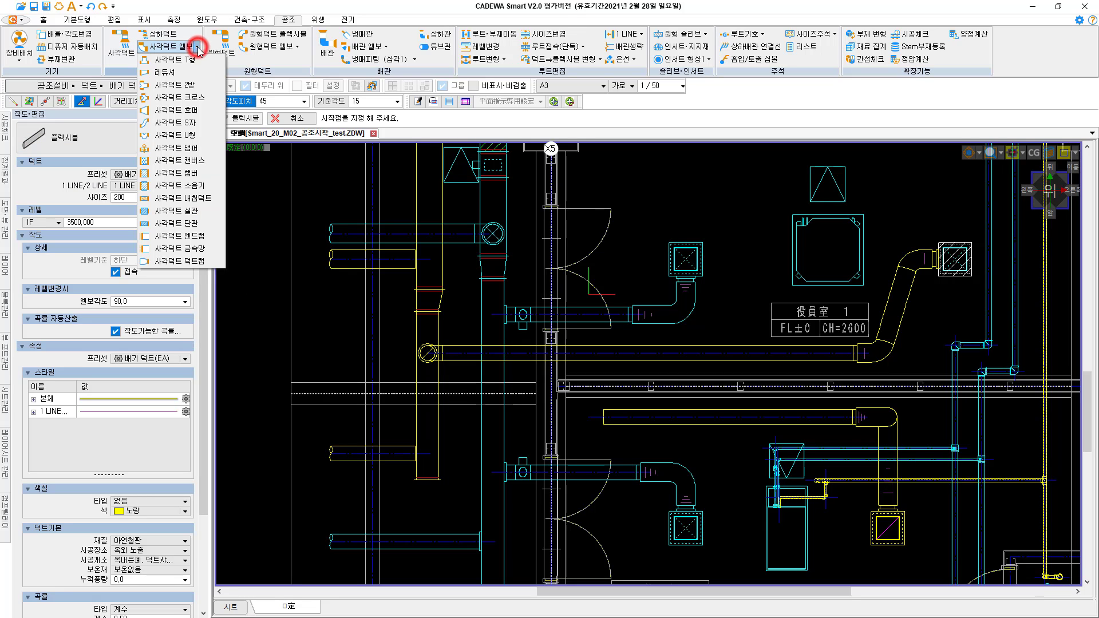
left_click(163, 74)
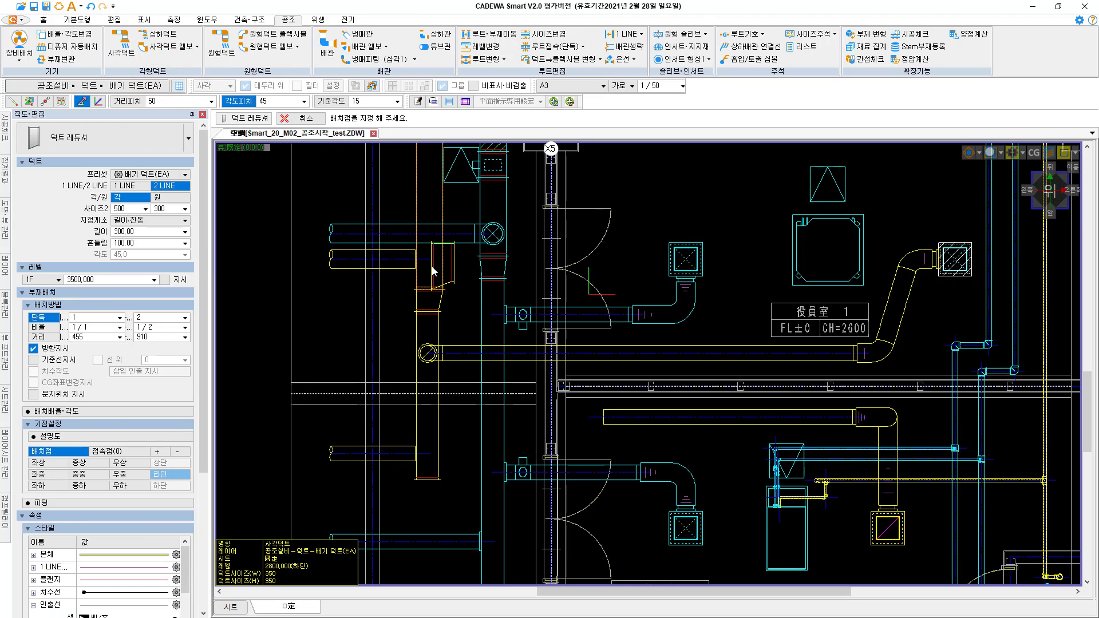
left_click(430, 270)
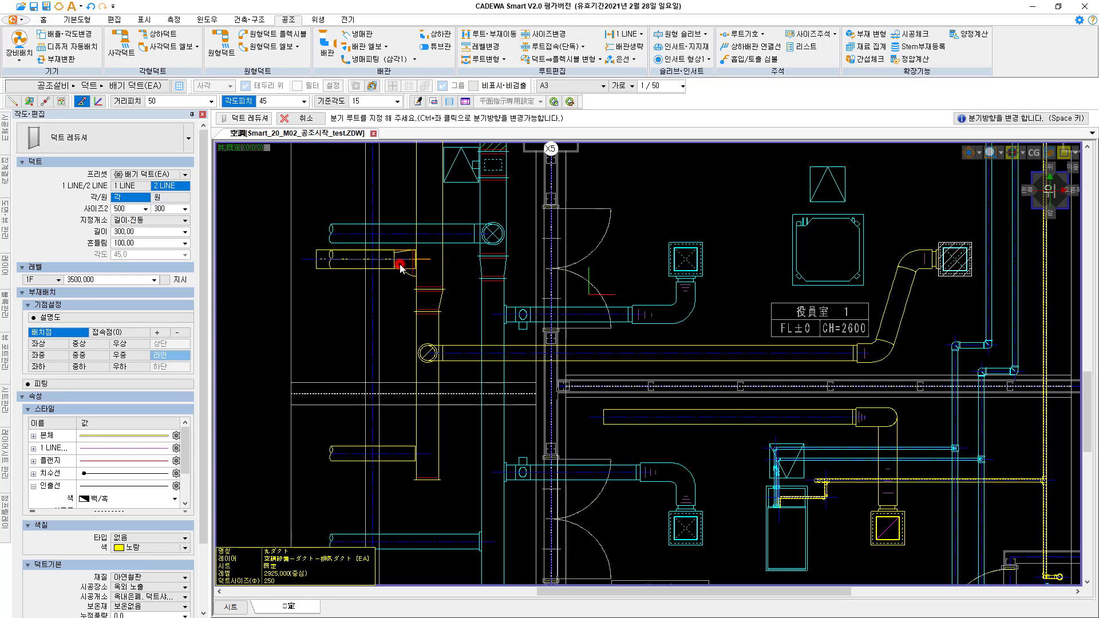
left_click(401, 268)
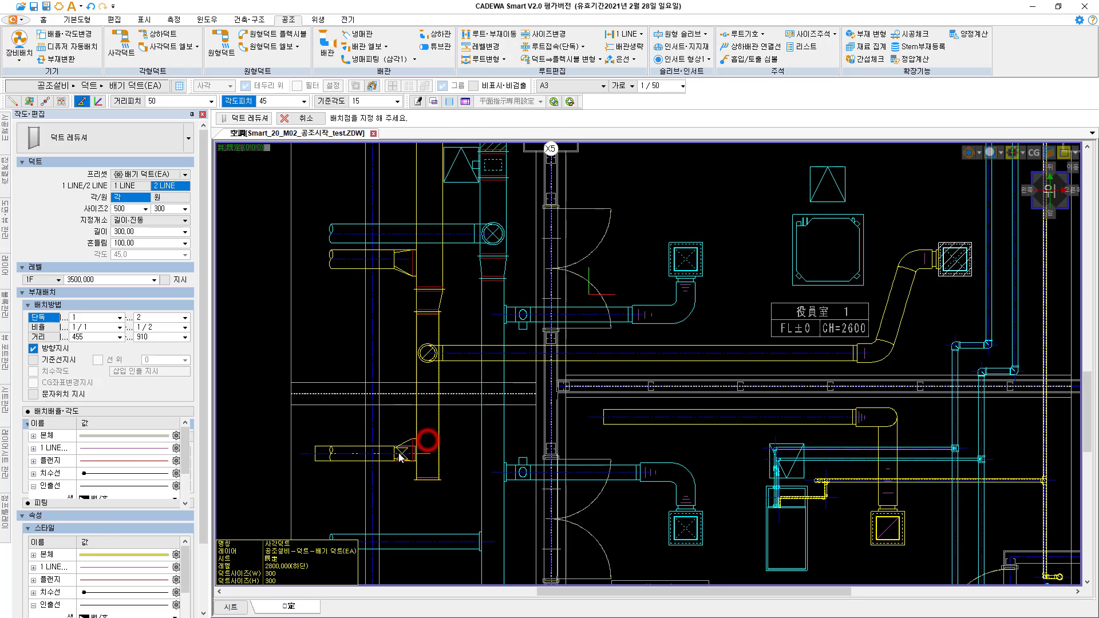
left_click(401, 451)
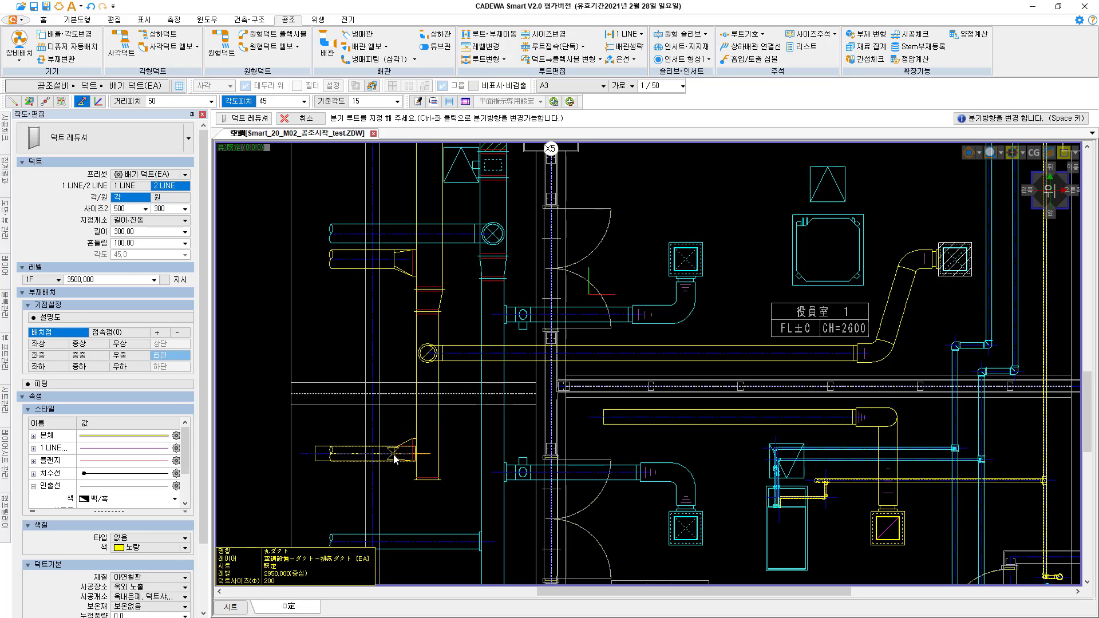
left_click(395, 458)
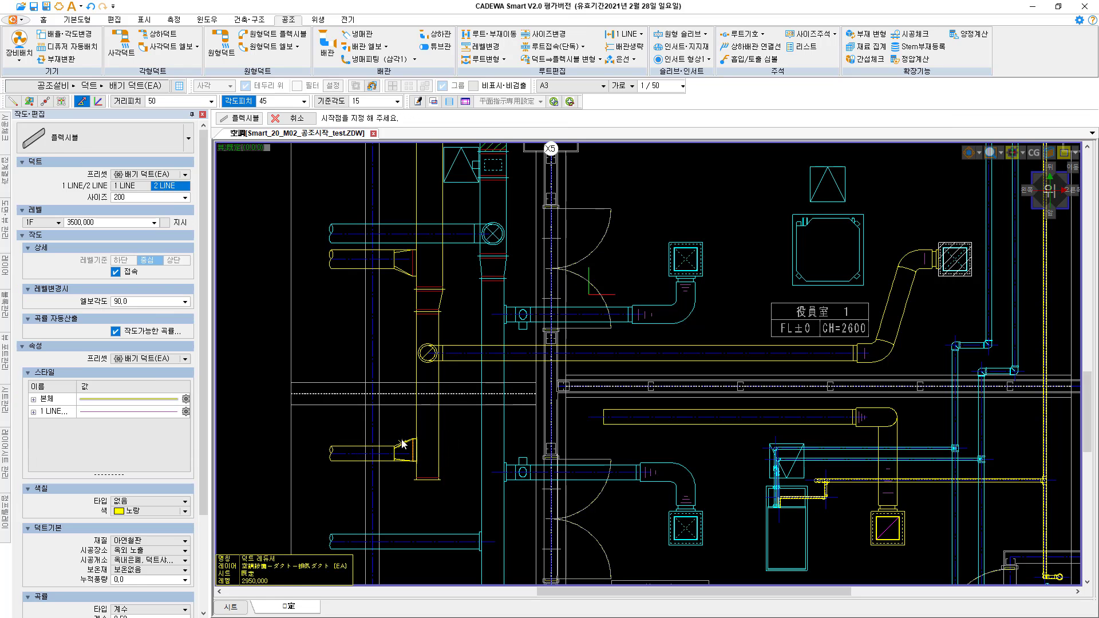
Delete and re-place the reducer on the upper exhaust branch, and undo the reducer placements on both branches.
key("Escape")
left_click(410, 280)
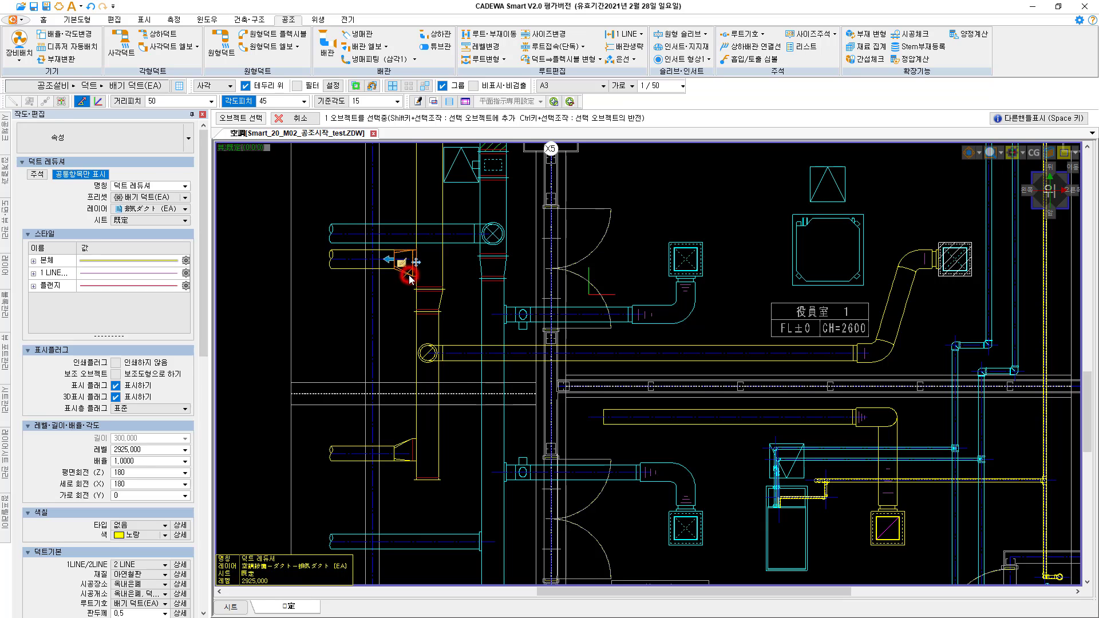
key("Escape")
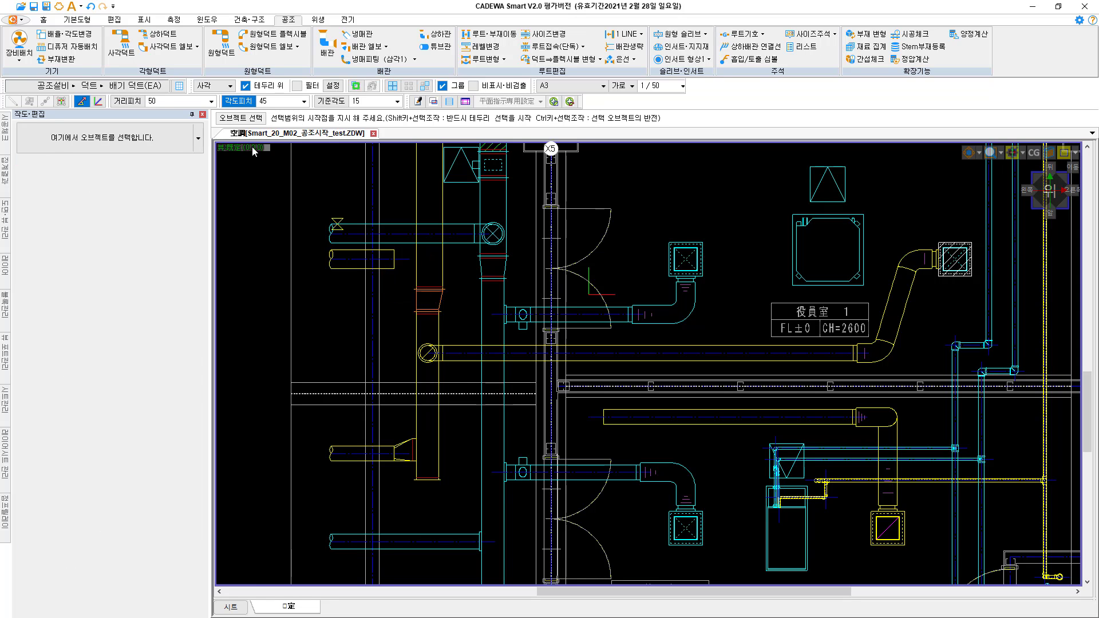
left_click(196, 46)
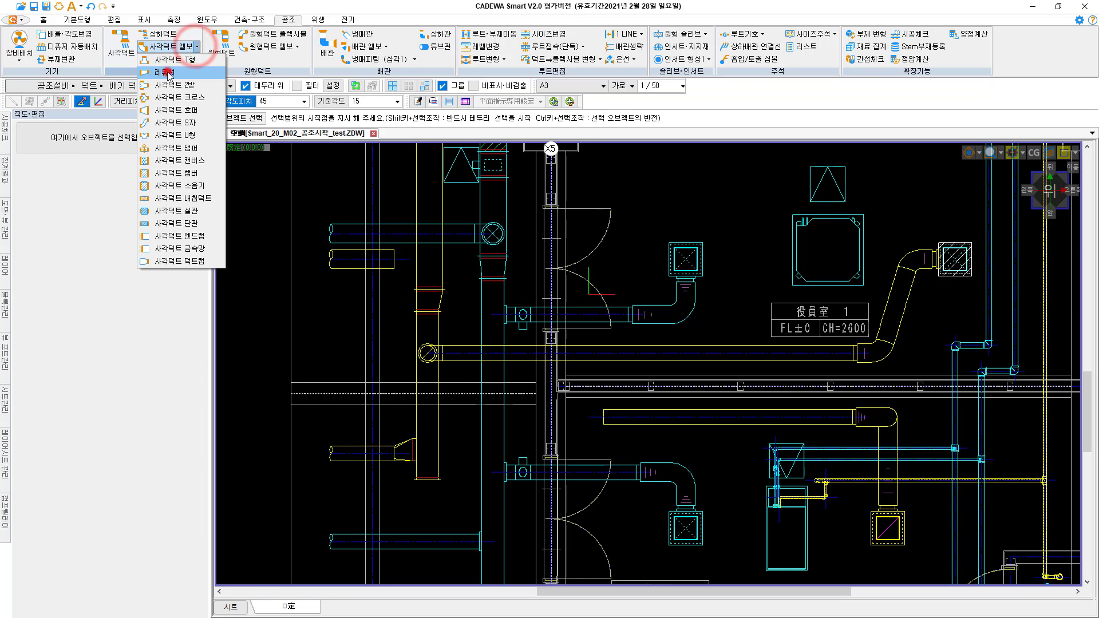
left_click(172, 71)
left_click(432, 263)
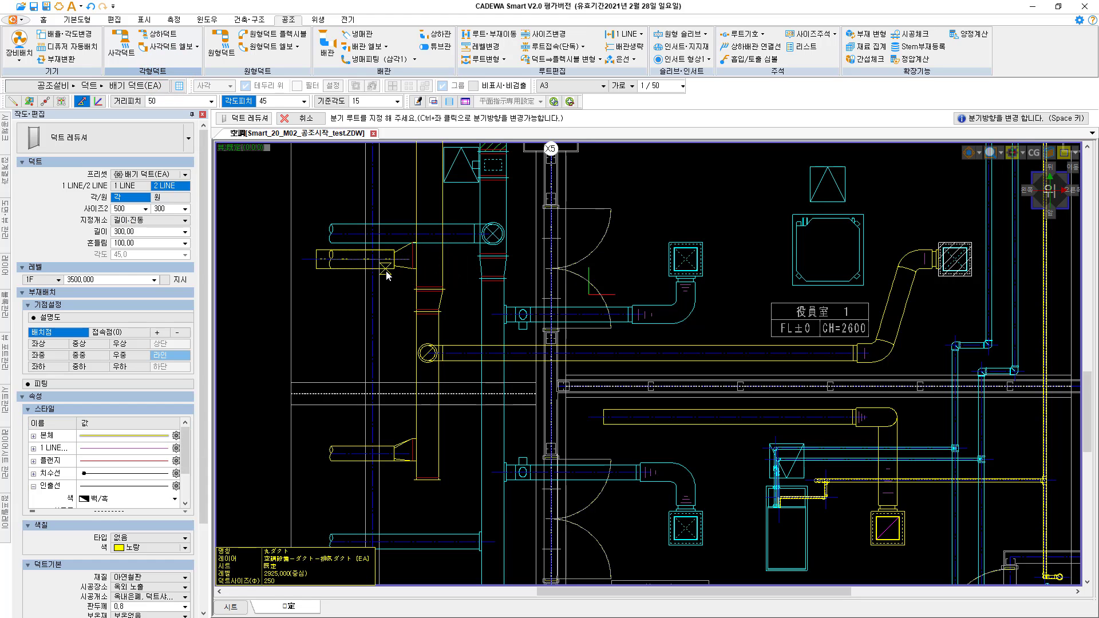
left_click(387, 273)
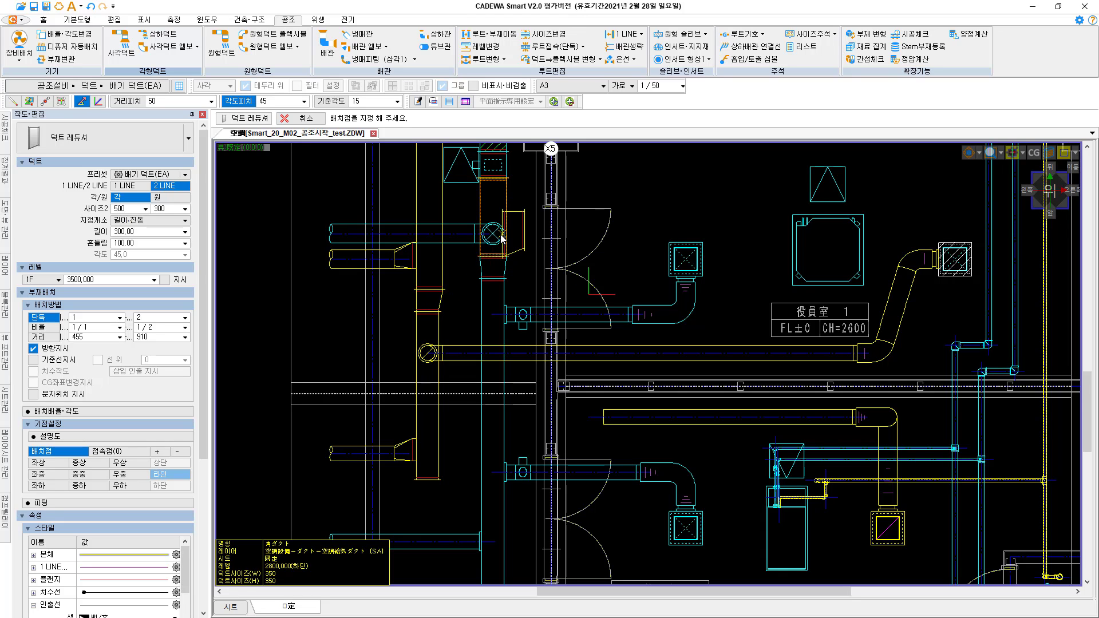
key("ctrl+z")
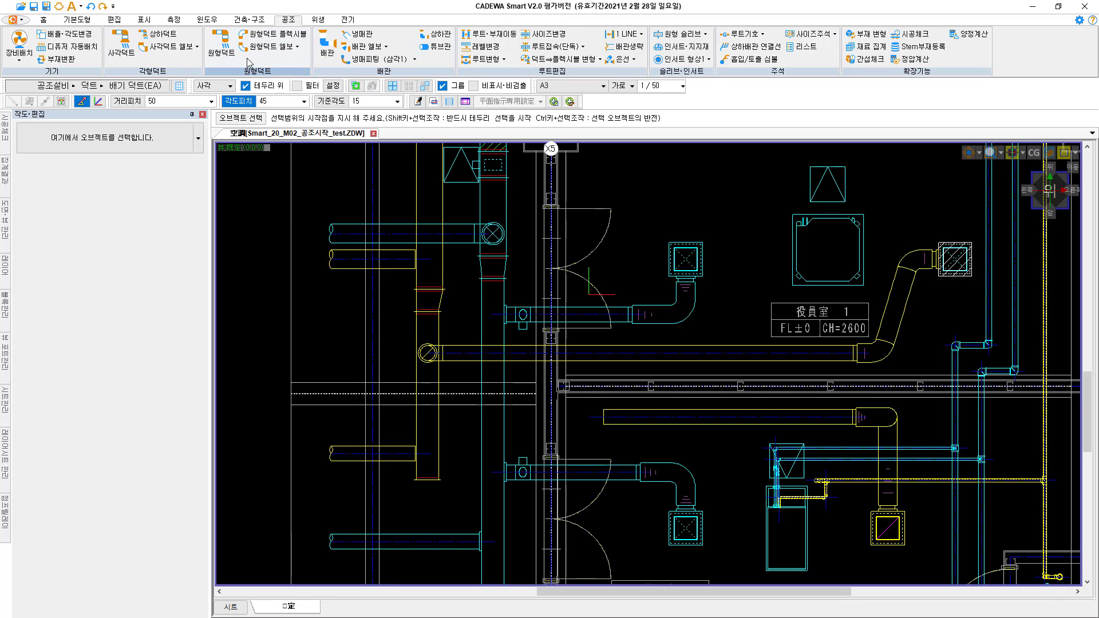
Place round duct collars (원형덕트 컬러) where the upper and lower round exhaust branches join the rectangular exhaust main.
left_click(299, 51)
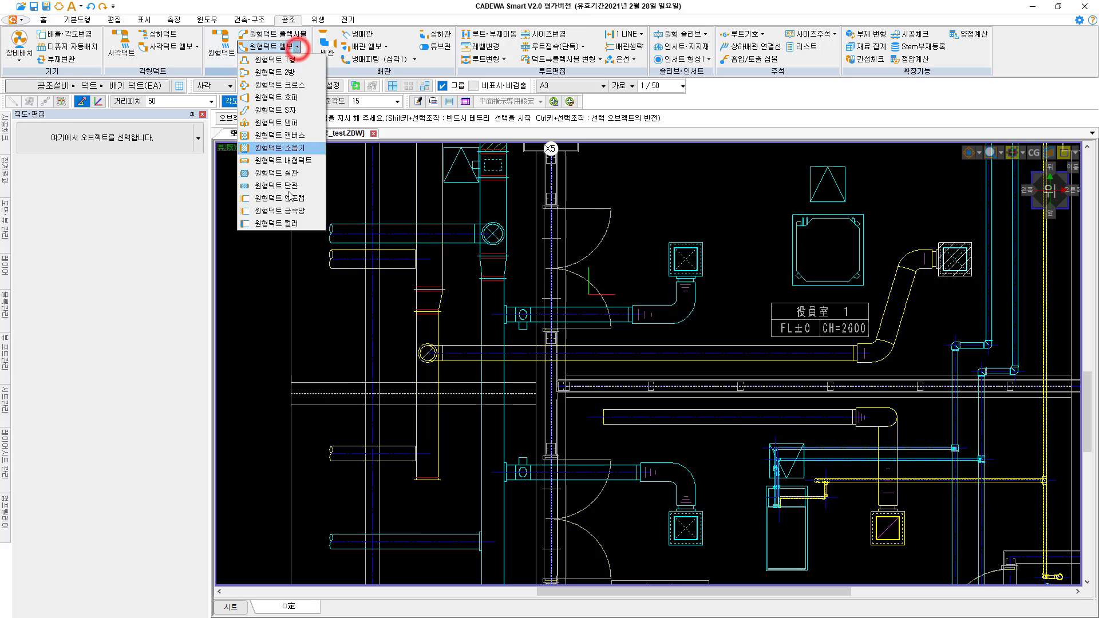
left_click(289, 223)
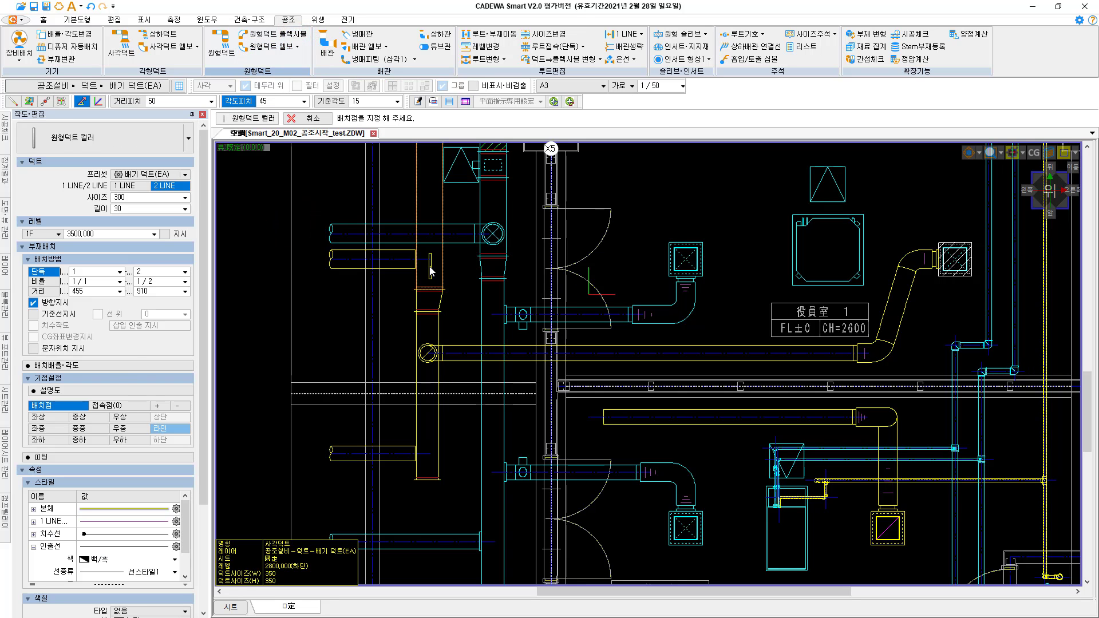
left_click(430, 267)
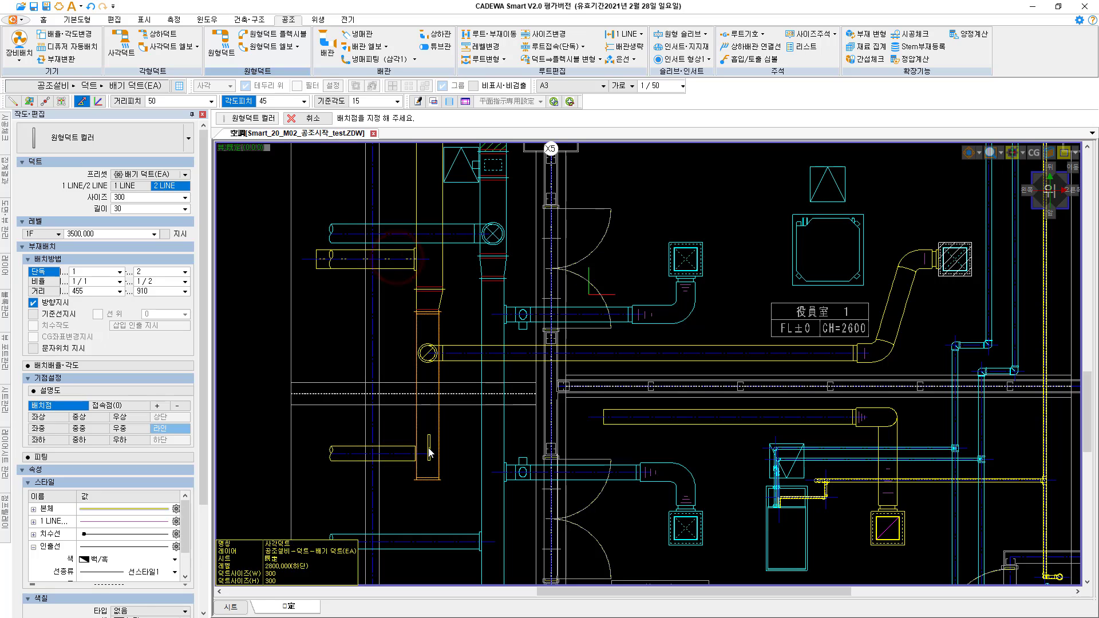
left_click(402, 487)
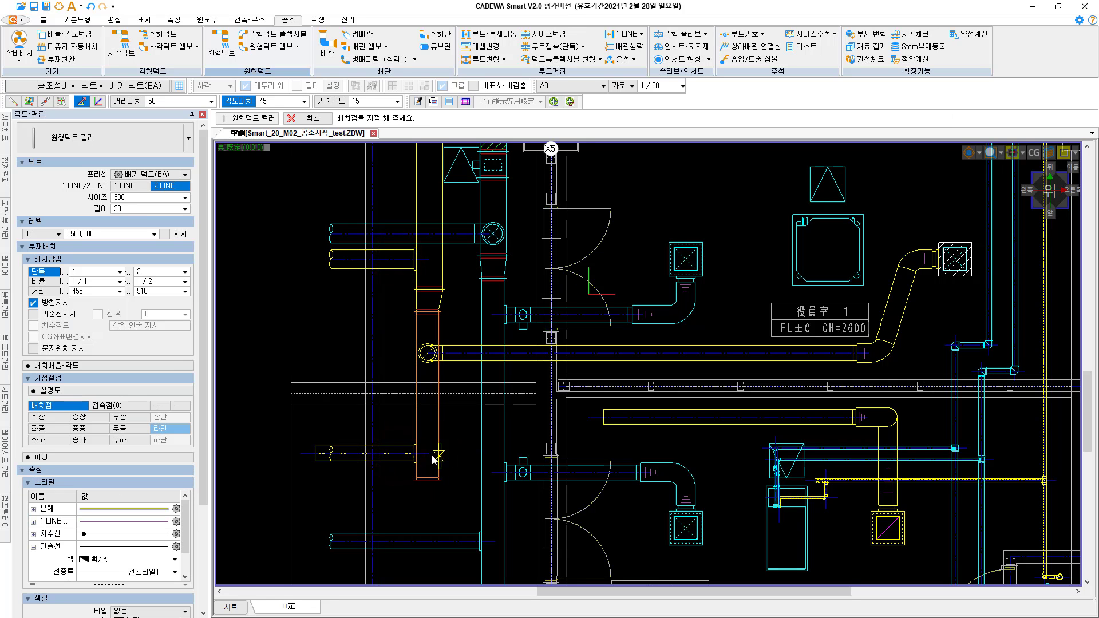
key("Escape")
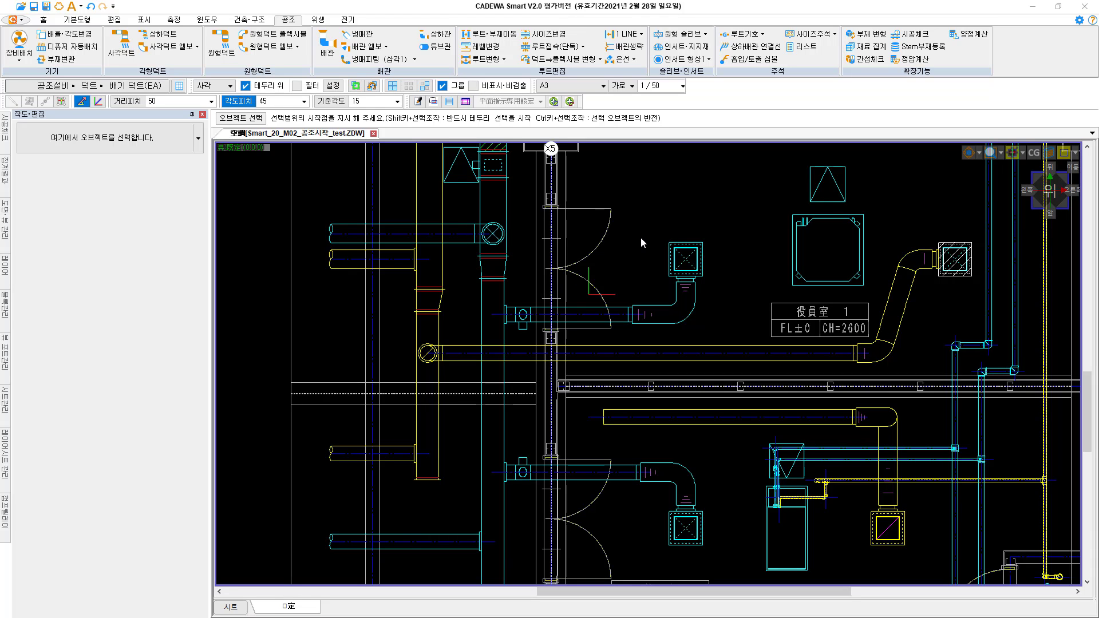
Change the window layout to the four-view arrangement with plan, right side, front and 3D views.
left_click(208, 21)
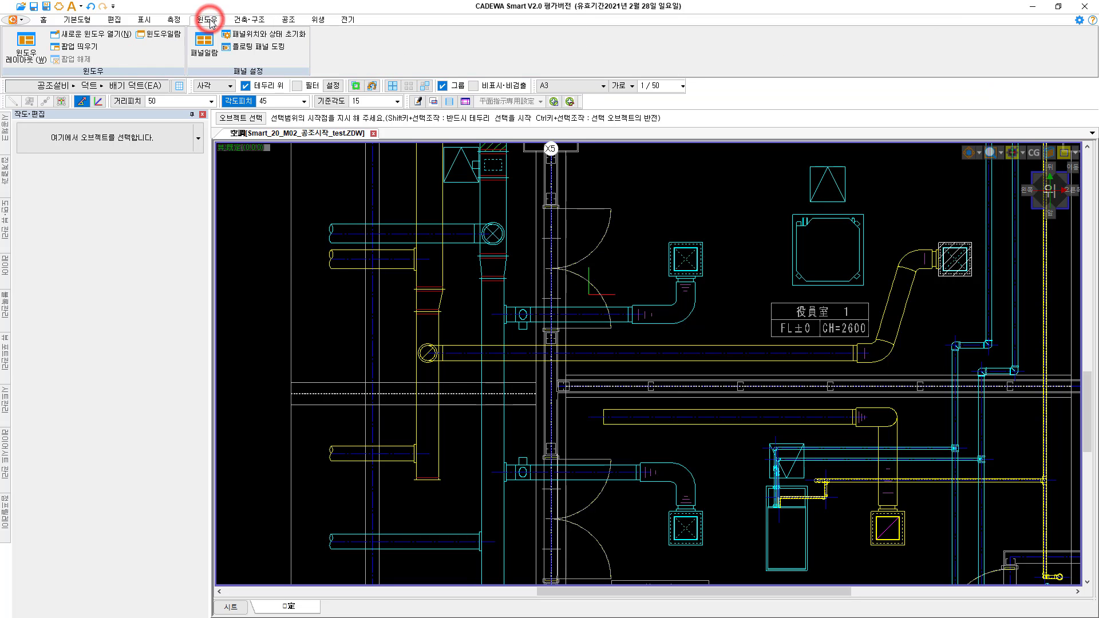
left_click(25, 41)
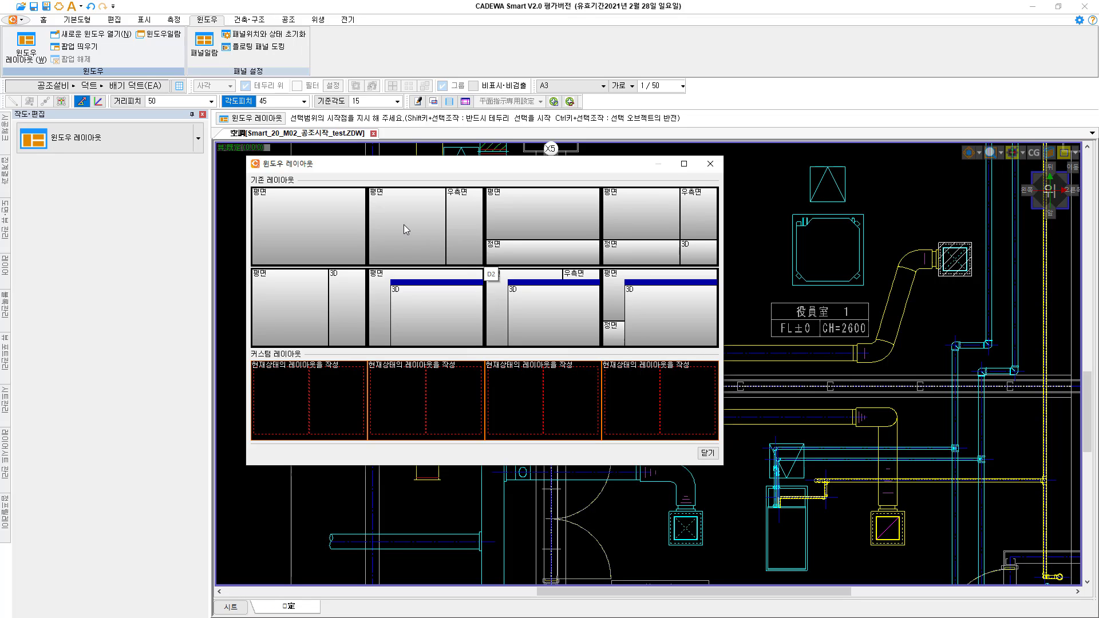
left_click(634, 233)
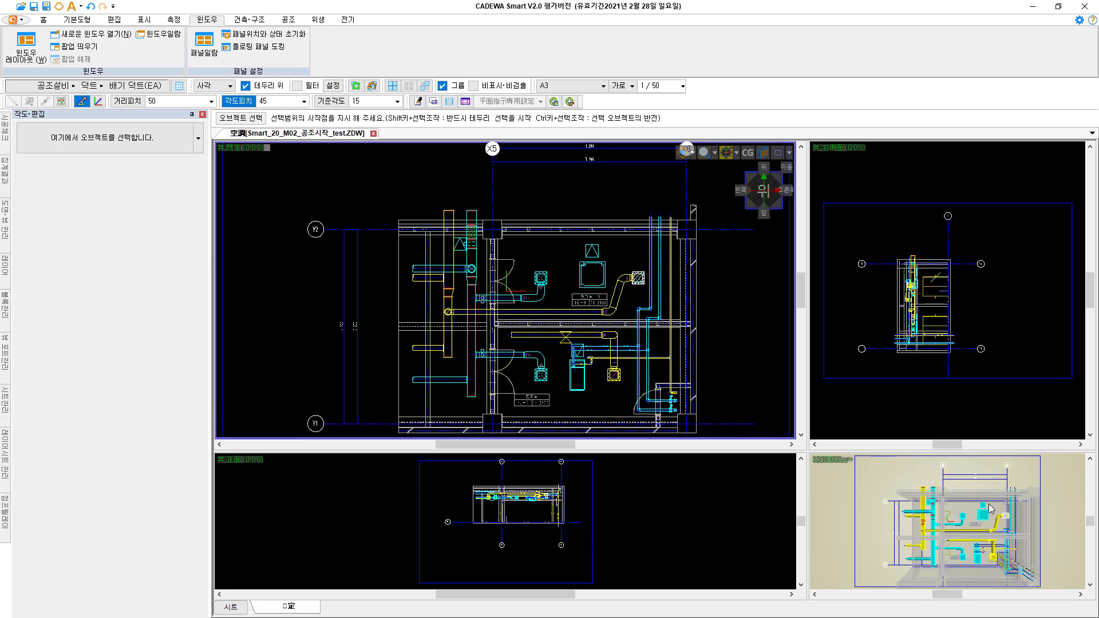
Bring the upper round exhaust duct into focus across all four views at 1:1 scale using the gather display (모아보기).
mouse_move(552, 317)
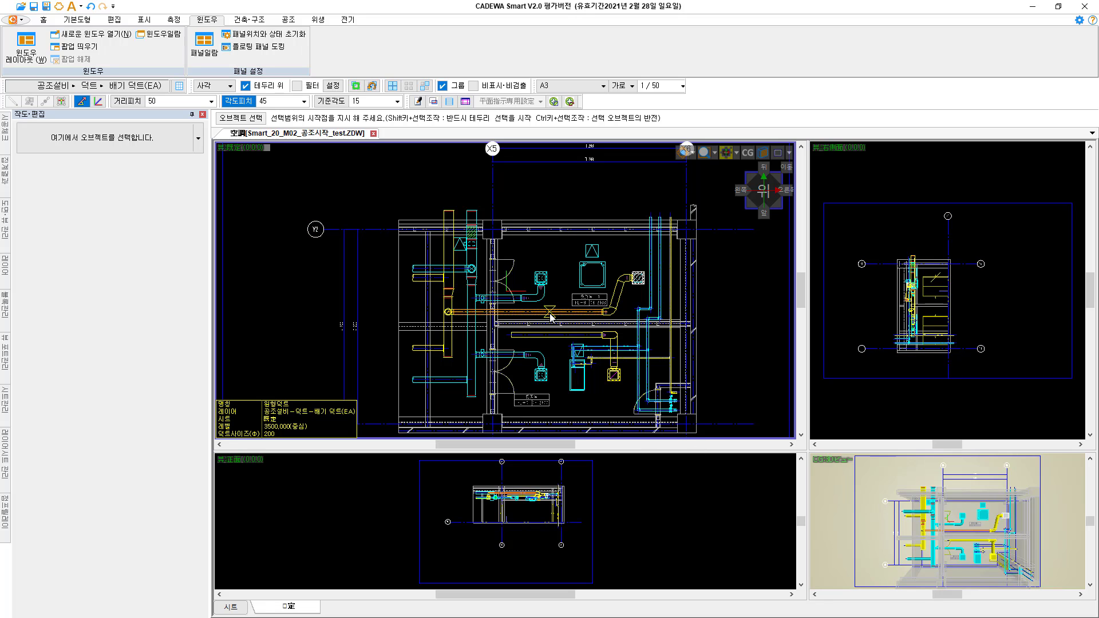
right_click(536, 312)
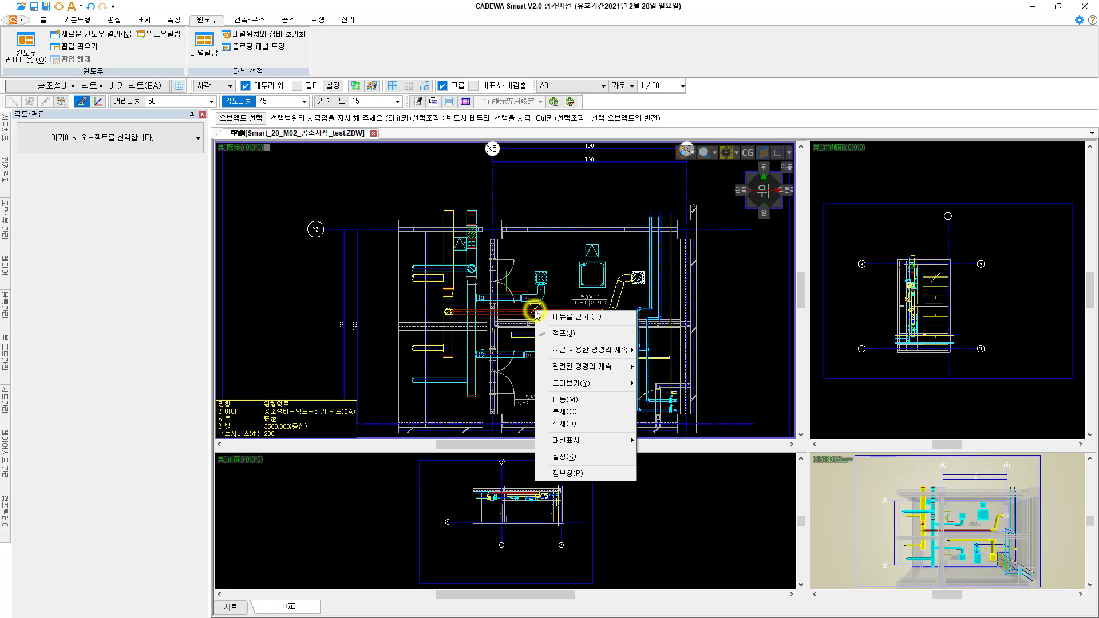
mouse_move(589, 383)
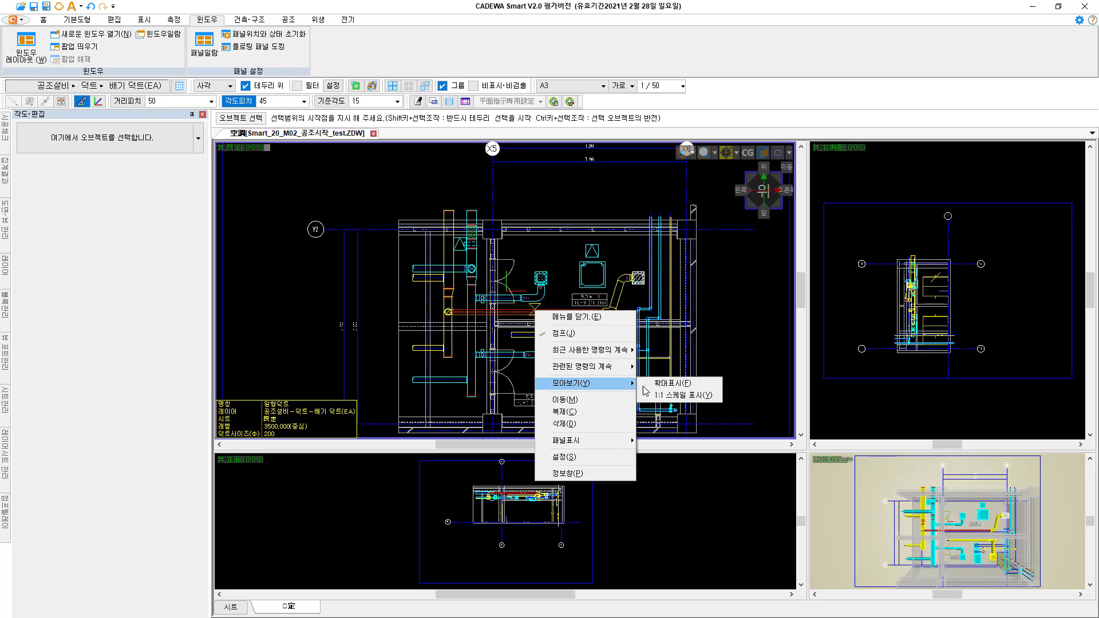
left_click(672, 396)
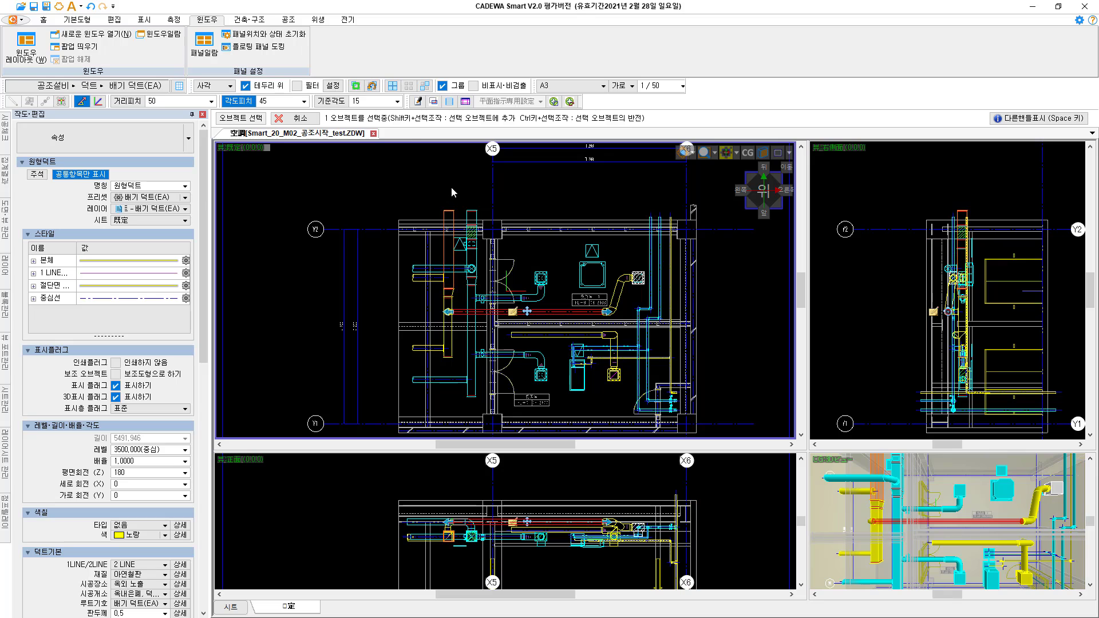
Define a section range (단면정의) in plan around the upper and lower round exhaust ducts and the exhaust main.
left_click(466, 103)
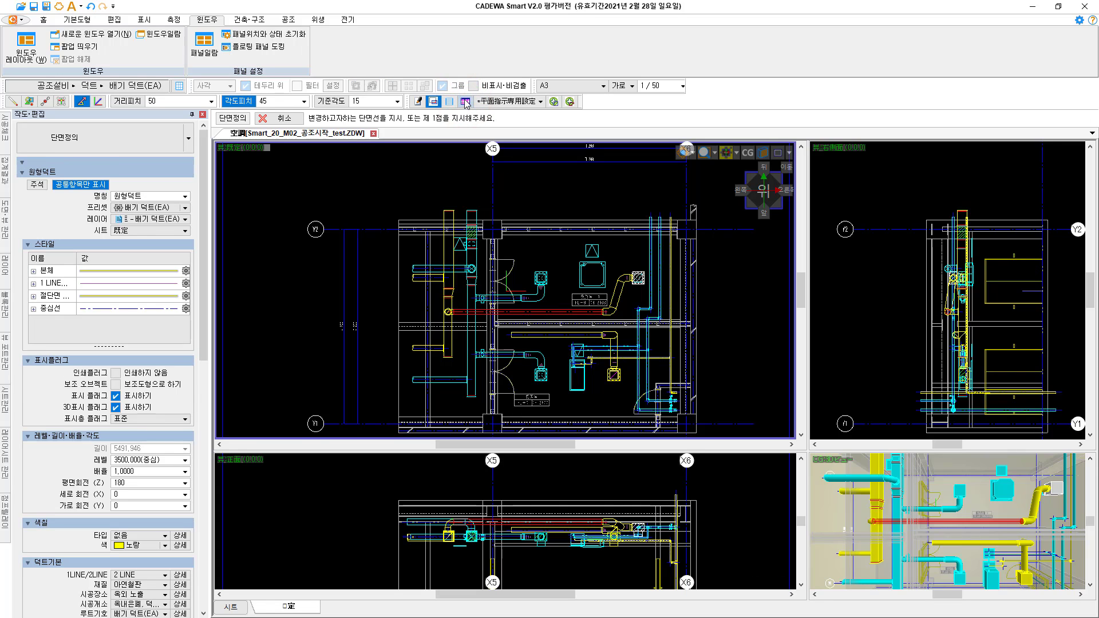
left_click(435, 305)
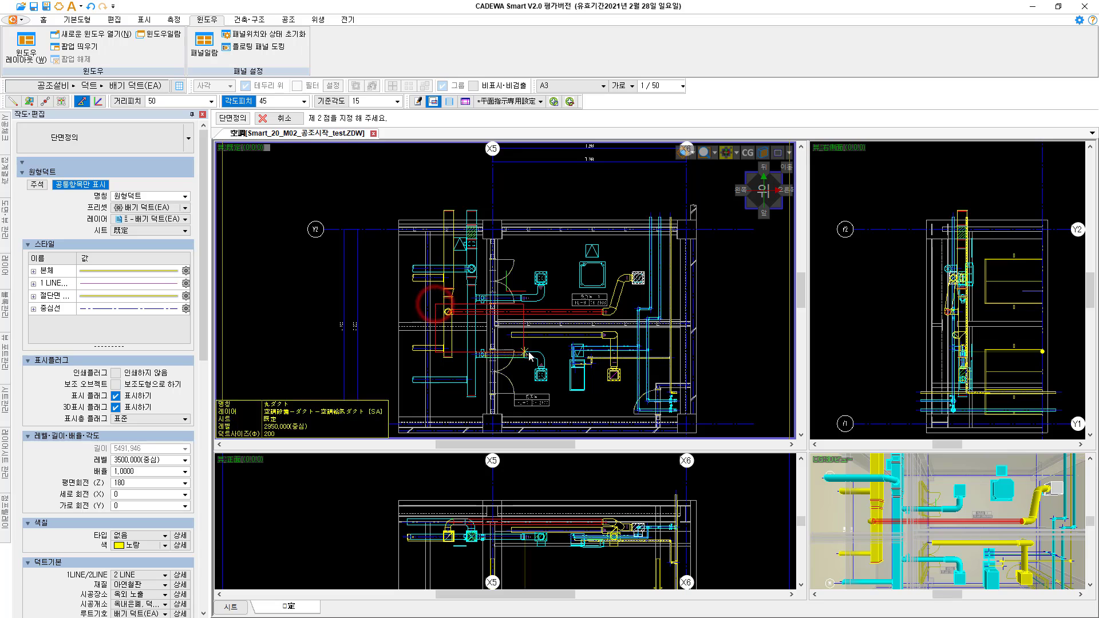
left_click(561, 344)
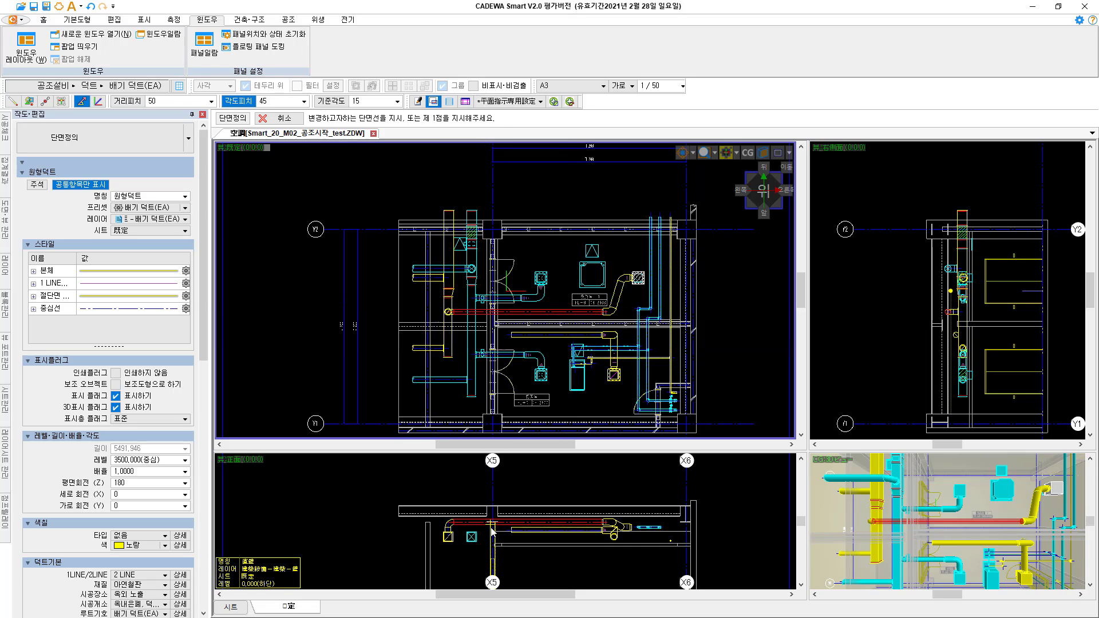
Jump from the lower exhaust duct into the round duct command (원형덕트) and set the distance pitch (거리피치) to 100.
right_click(524, 339)
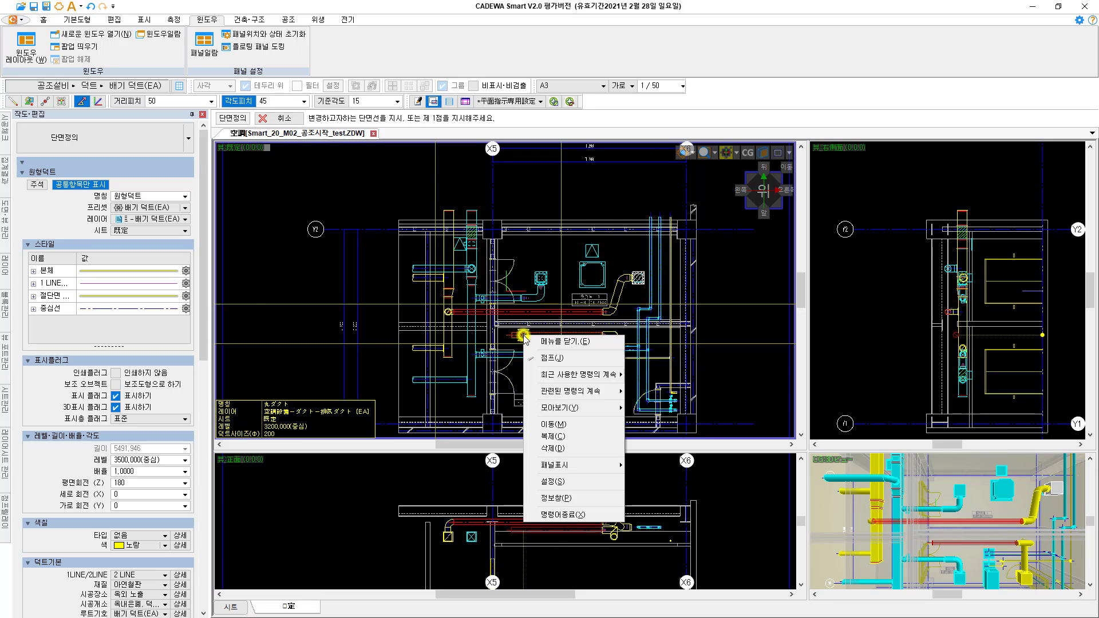
left_click(551, 358)
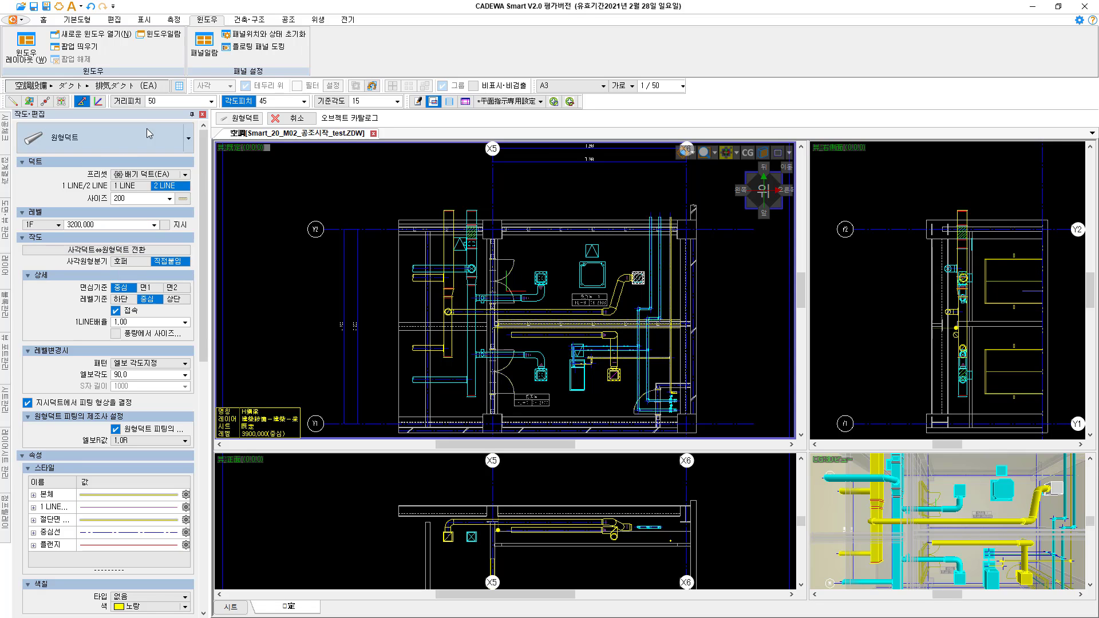
left_click(135, 100)
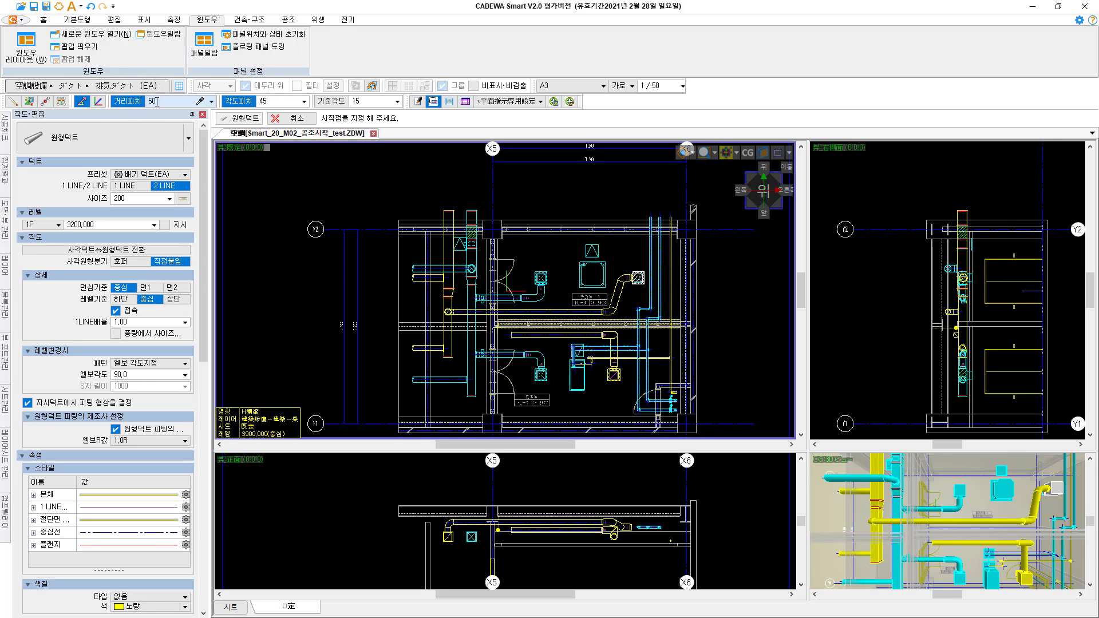
key("BackSpace")
key("BackSpace")
type("100")
key("Return")
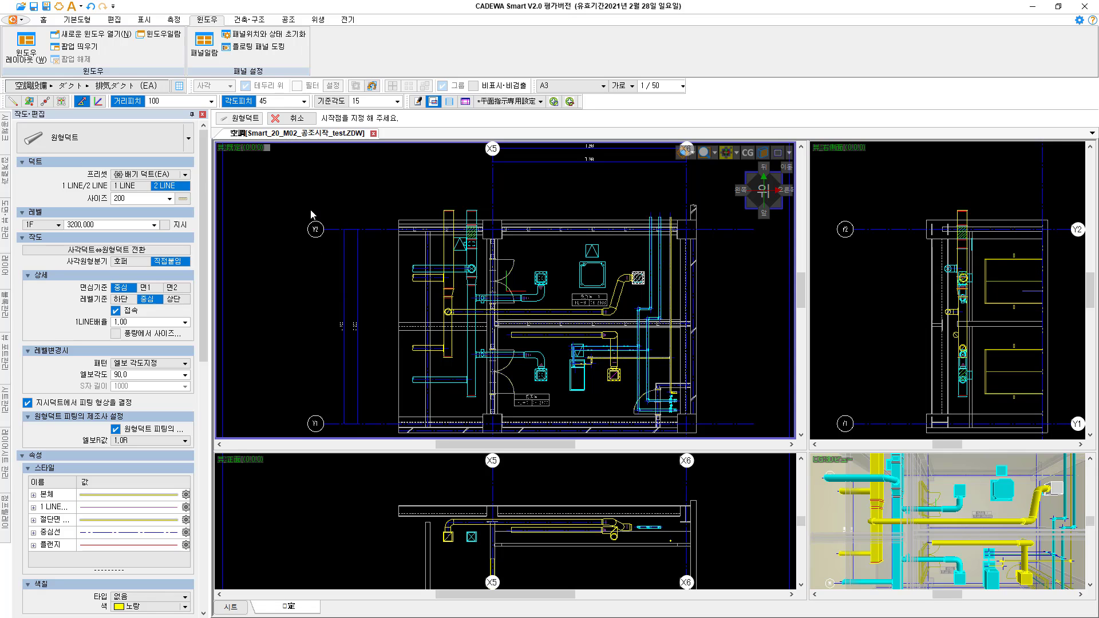
Extend the lower 200 mm round exhaust duct in front view, rising at 45° to the upper duct's level and dropping at 90° into the rectangular main.
left_click(264, 101)
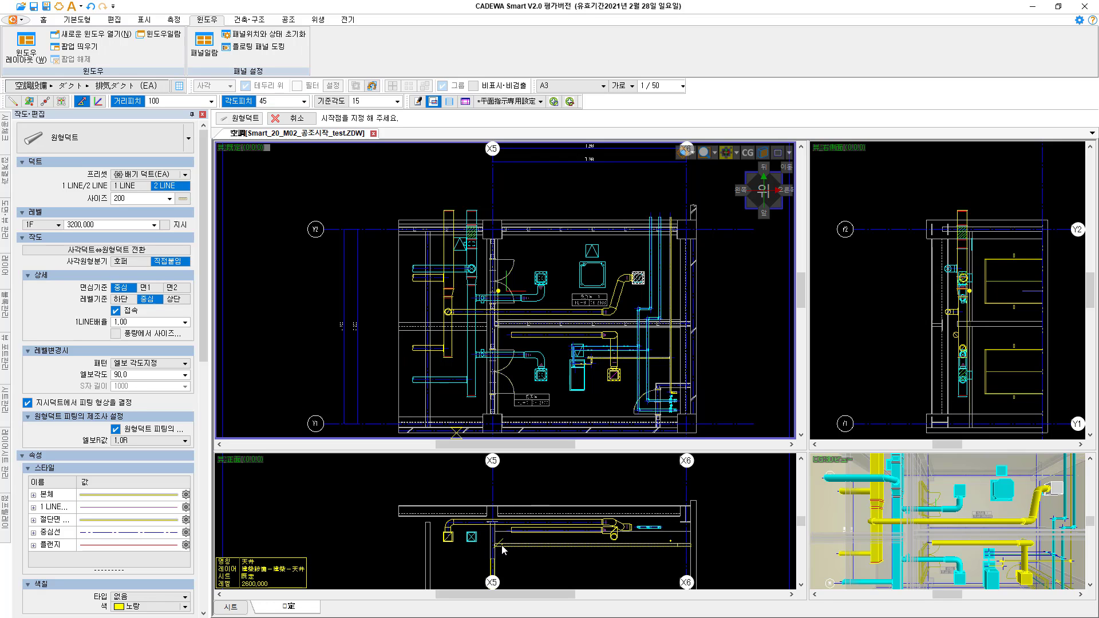
scroll(497, 541, "up", 4)
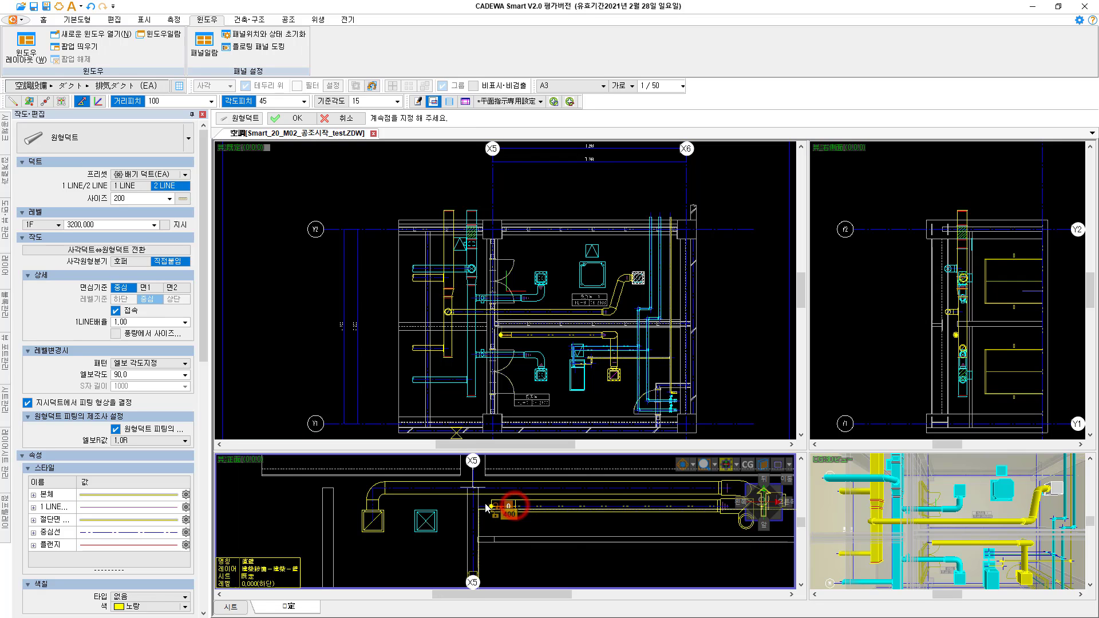
left_click(487, 506)
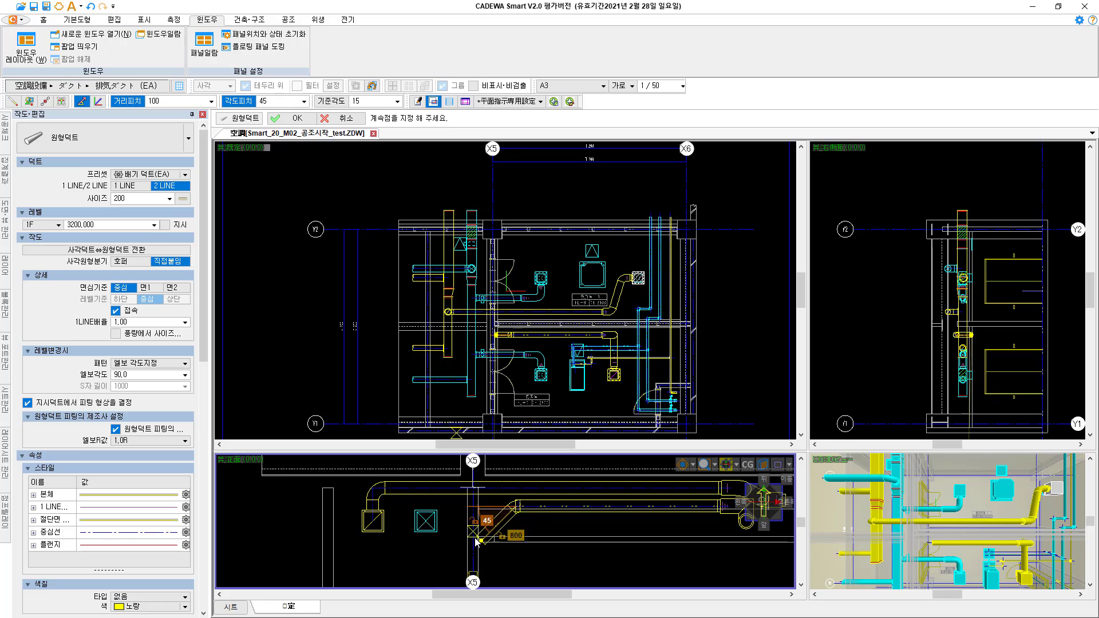
left_click(461, 509)
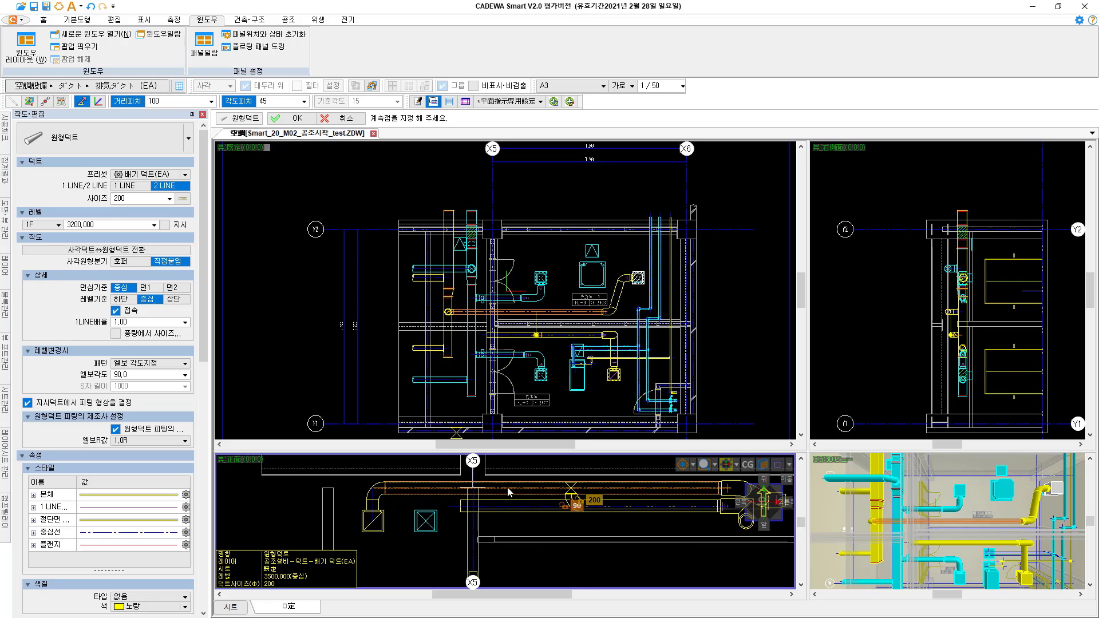
left_click(440, 491)
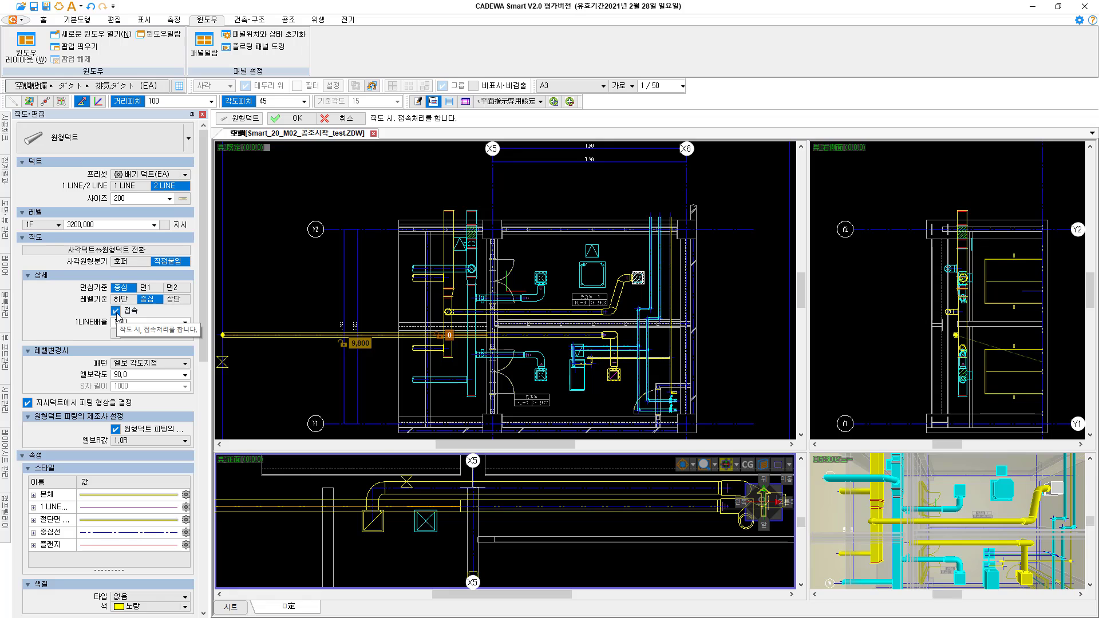
left_click(443, 490)
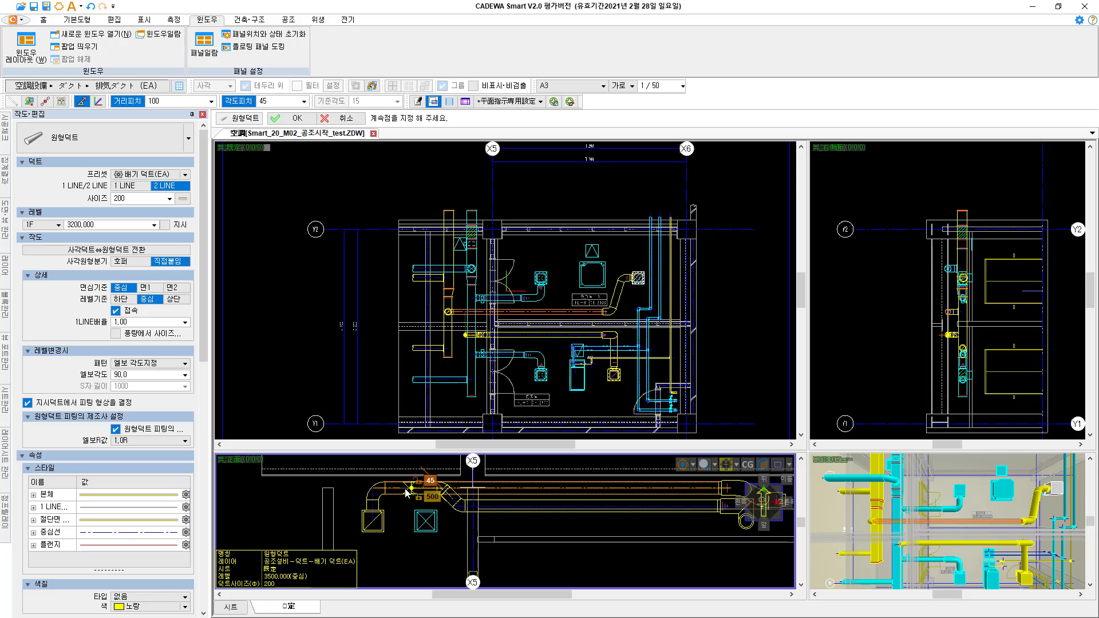
left_click(375, 490)
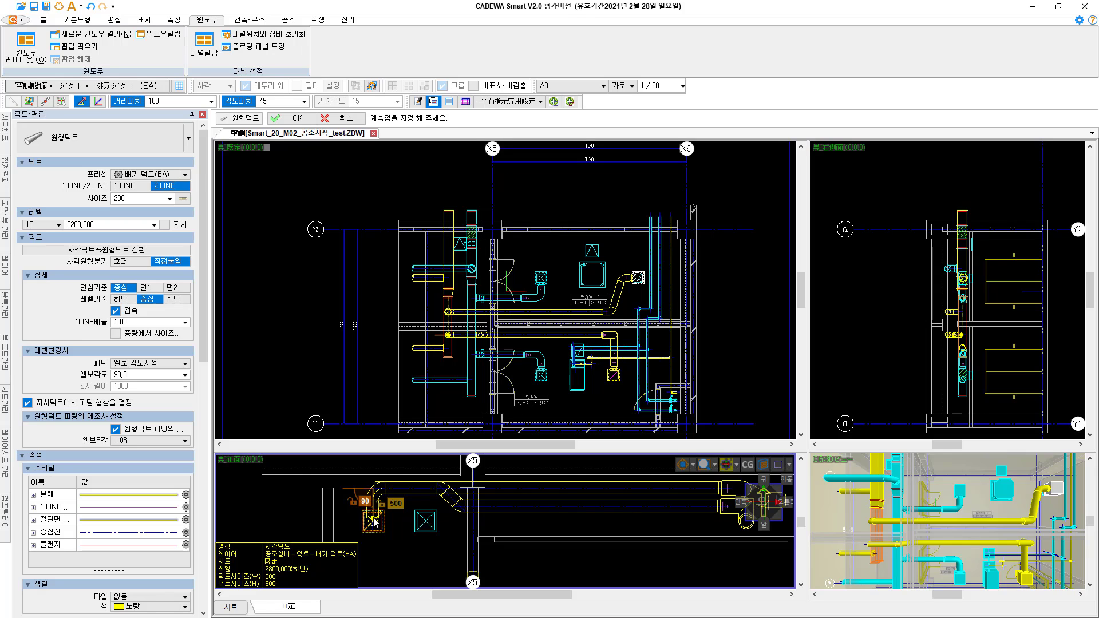
left_click(373, 519)
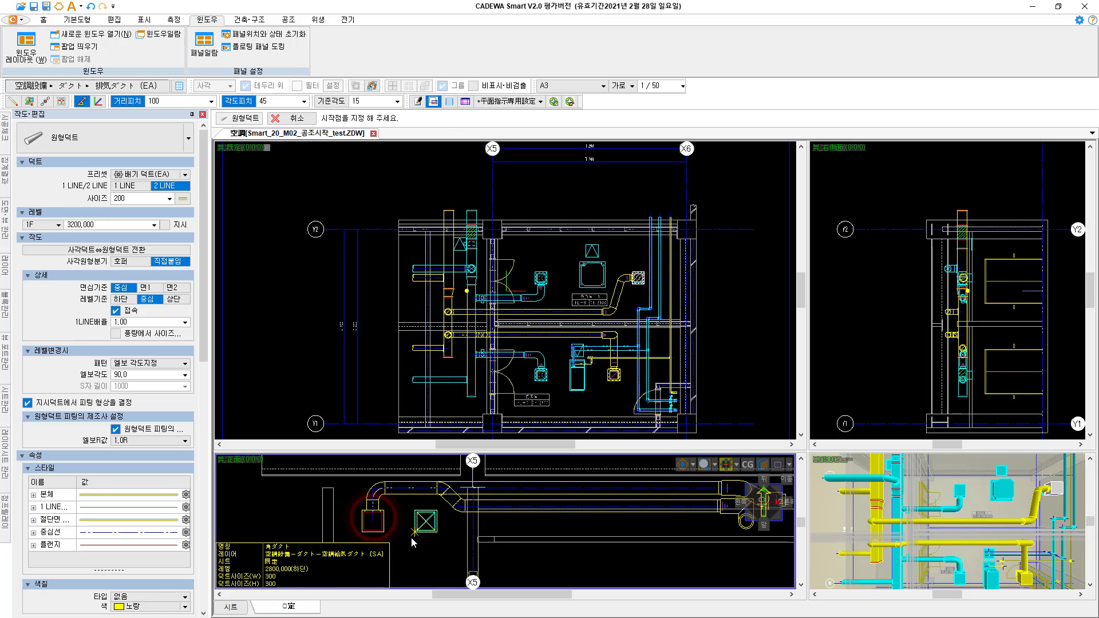